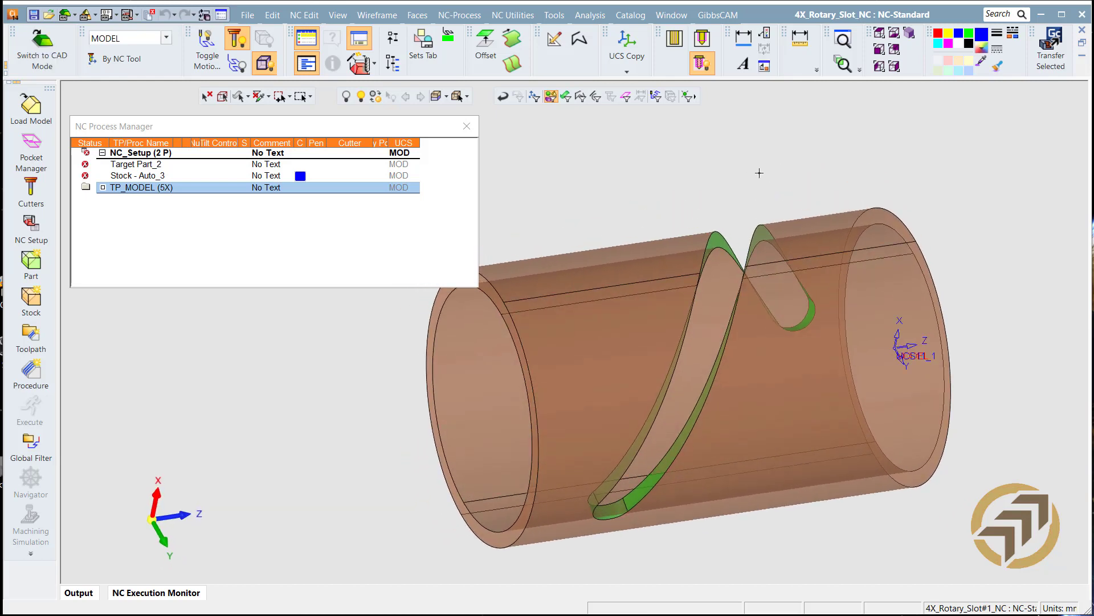
- Review the geometry and holder settings of the EM5 cutter in the cutter list
{"action": "left_click", "coordinate": [31, 191]}
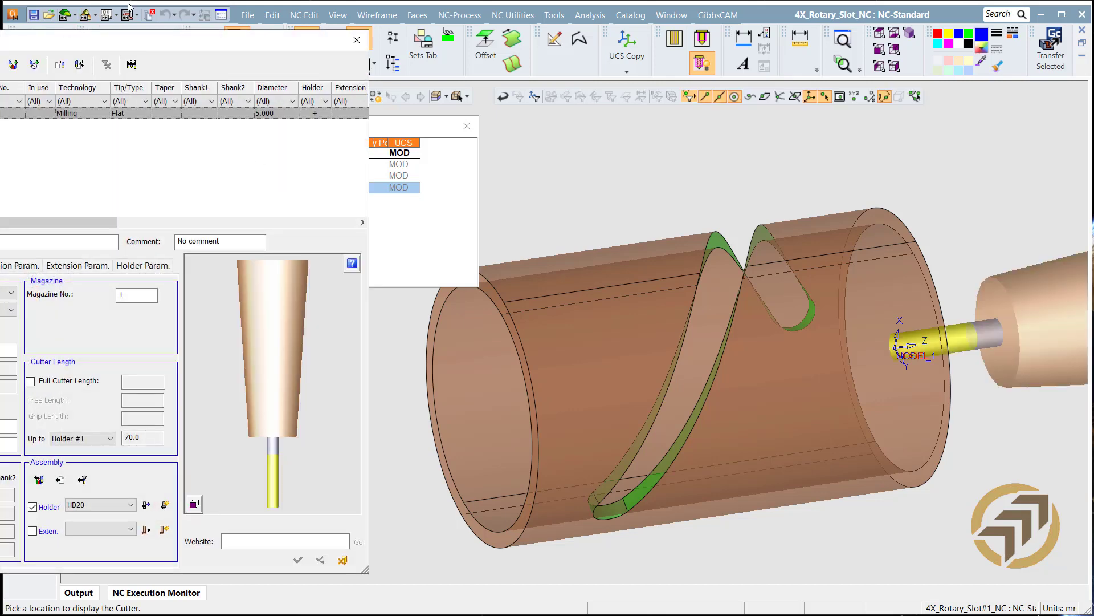
{"action": "left_click_drag", "start_coordinate": [135, 48], "coordinate": [396, 30]}
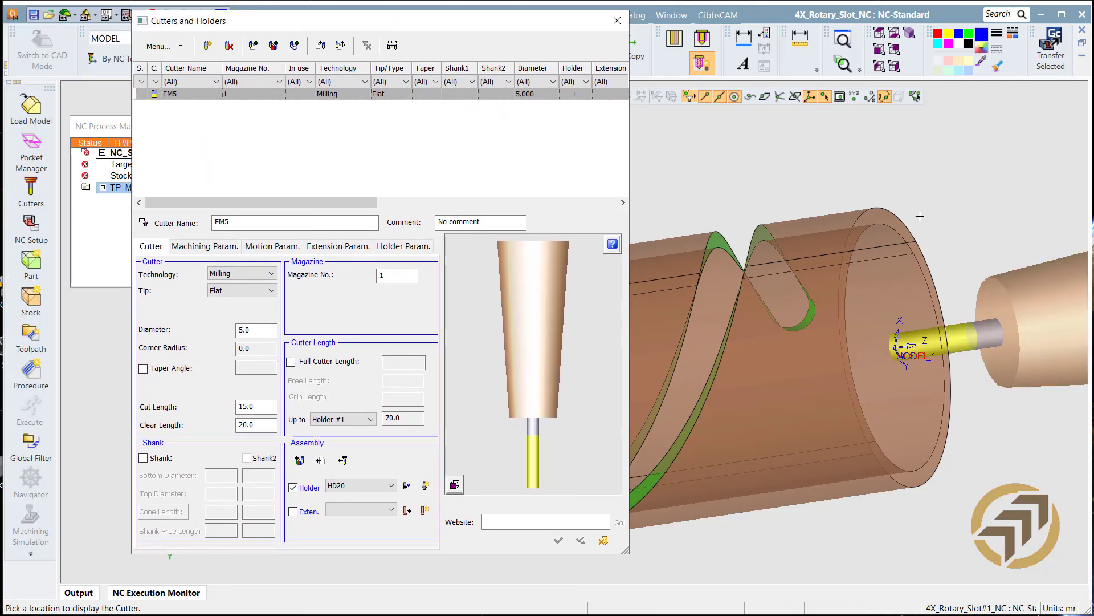
{"action": "middle_click_drag", "start_coordinate": [915, 227], "coordinate": [708, 273], "text": "ctrl"}
{"action": "mouse_move", "coordinate": [802, 287]}
{"action": "left_mouse_down", "text": "ctrl"}
{"action": "mouse_move", "coordinate": [810, 262]}
{"action": "mouse_move", "coordinate": [813, 276]}
{"action": "left_mouse_up", "text": "ctrl"}
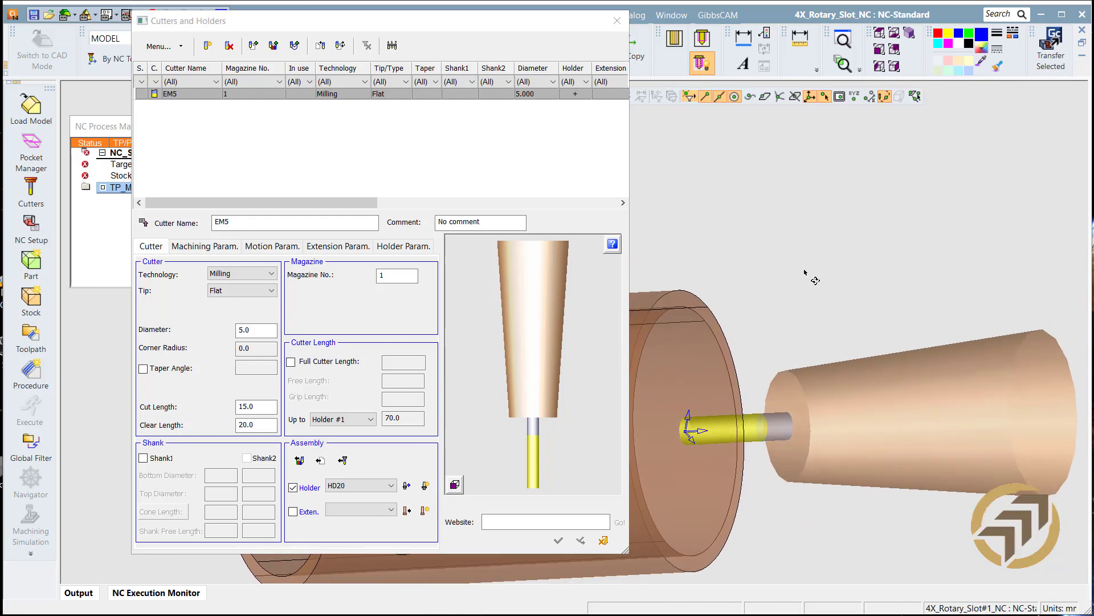
{"action": "left_click", "coordinate": [616, 21]}
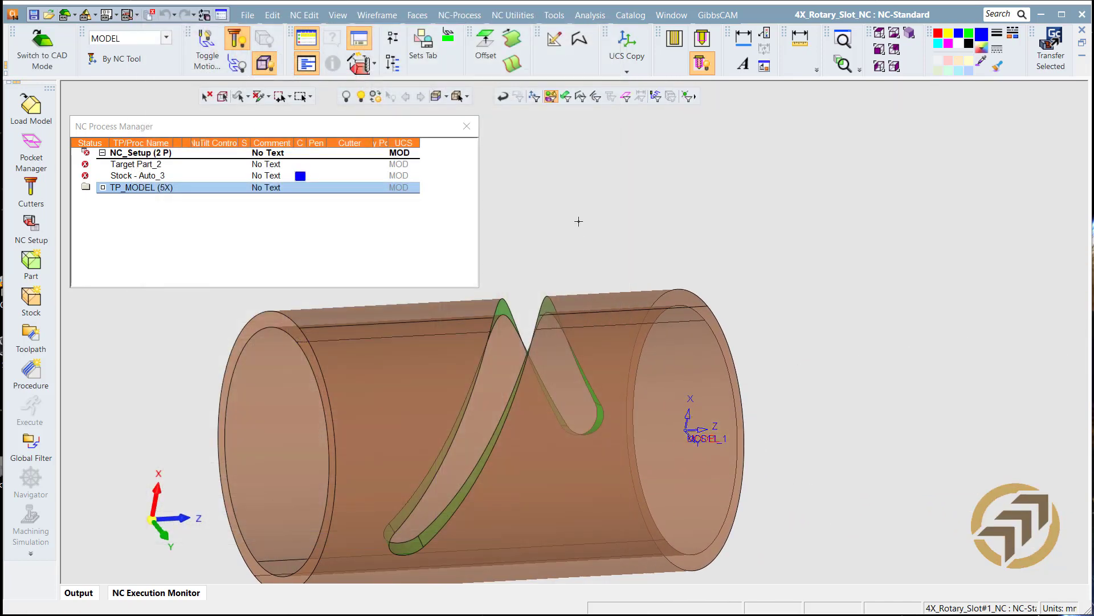
- Start a new procedure and set its main selection to 5X Production
{"action": "middle_click_drag", "start_coordinate": [609, 323], "coordinate": [753, 306]}
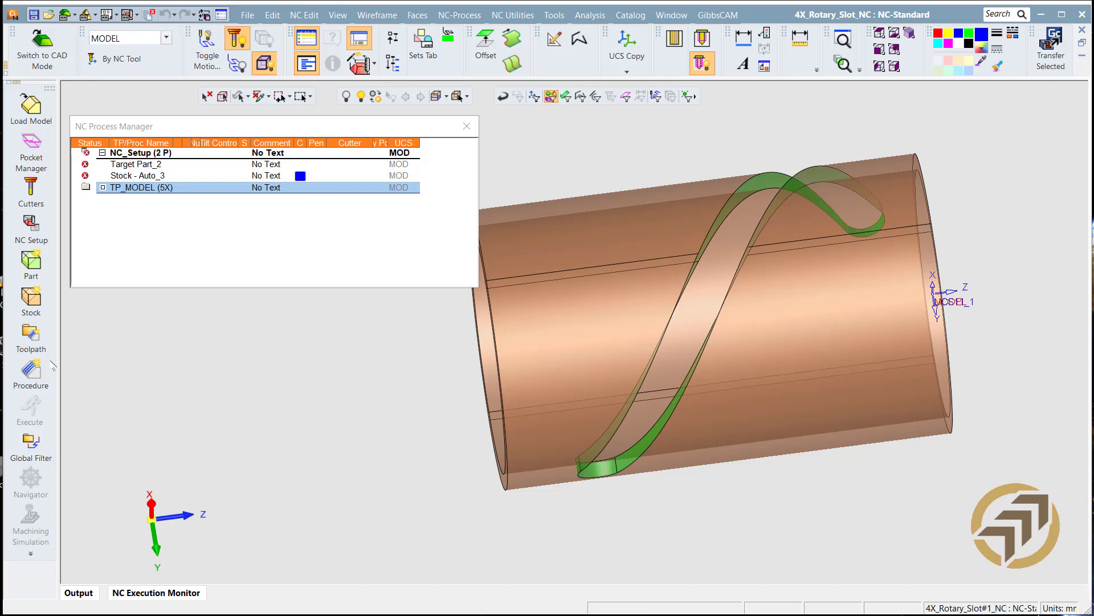
{"action": "left_click", "coordinate": [32, 373]}
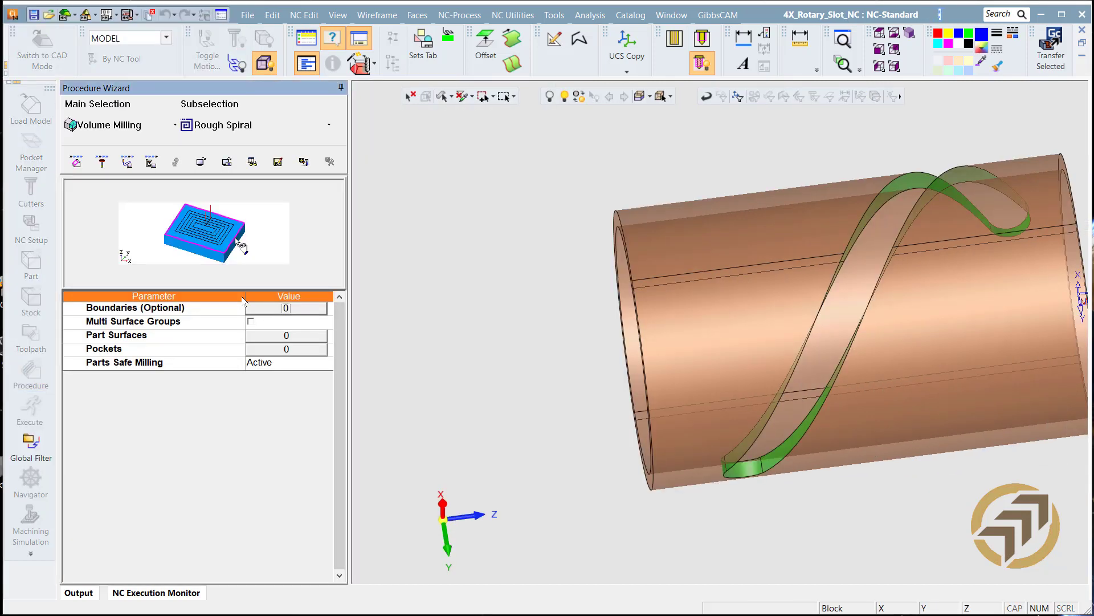
{"action": "left_click", "coordinate": [175, 127]}
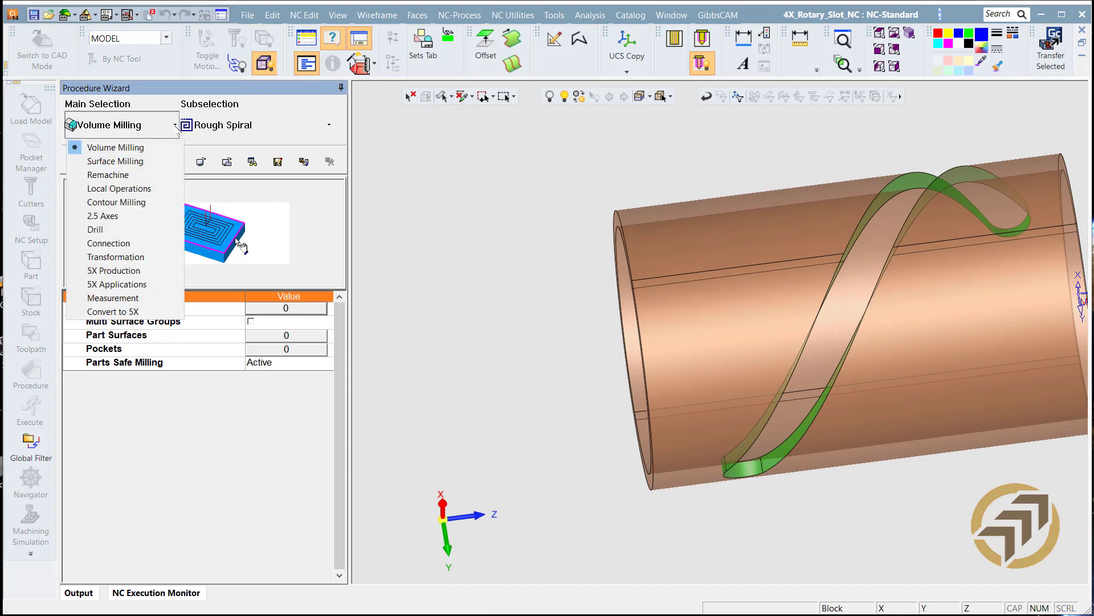
{"action": "left_click", "coordinate": [119, 271]}
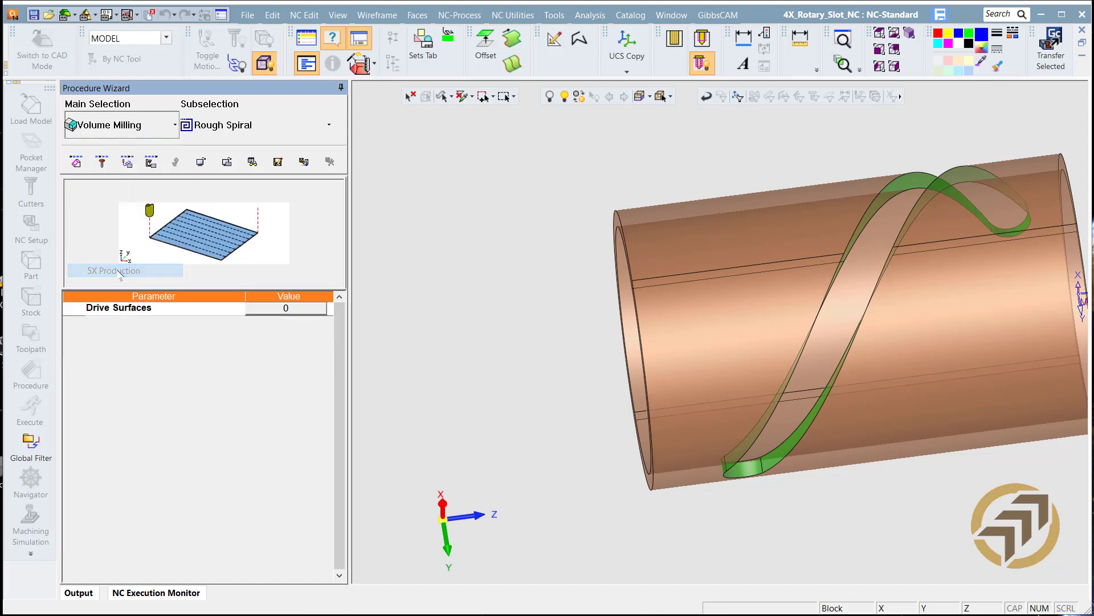
- Check the procedure's motion parameters and confirm the EM5 flat end mill as its cutter
{"action": "left_click", "coordinate": [127, 162]}
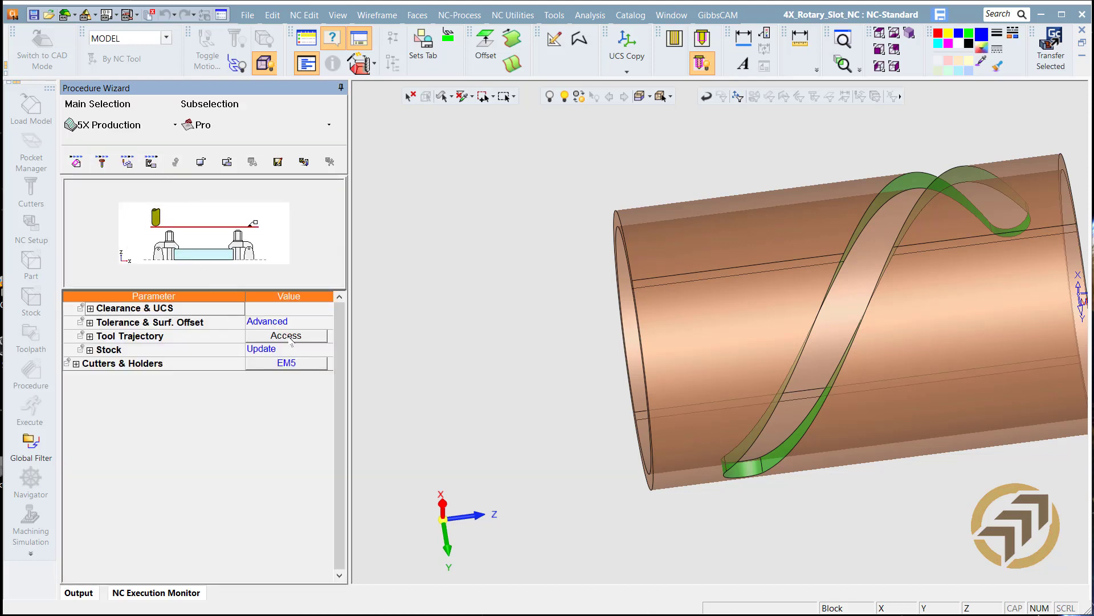
{"action": "left_click", "coordinate": [104, 164]}
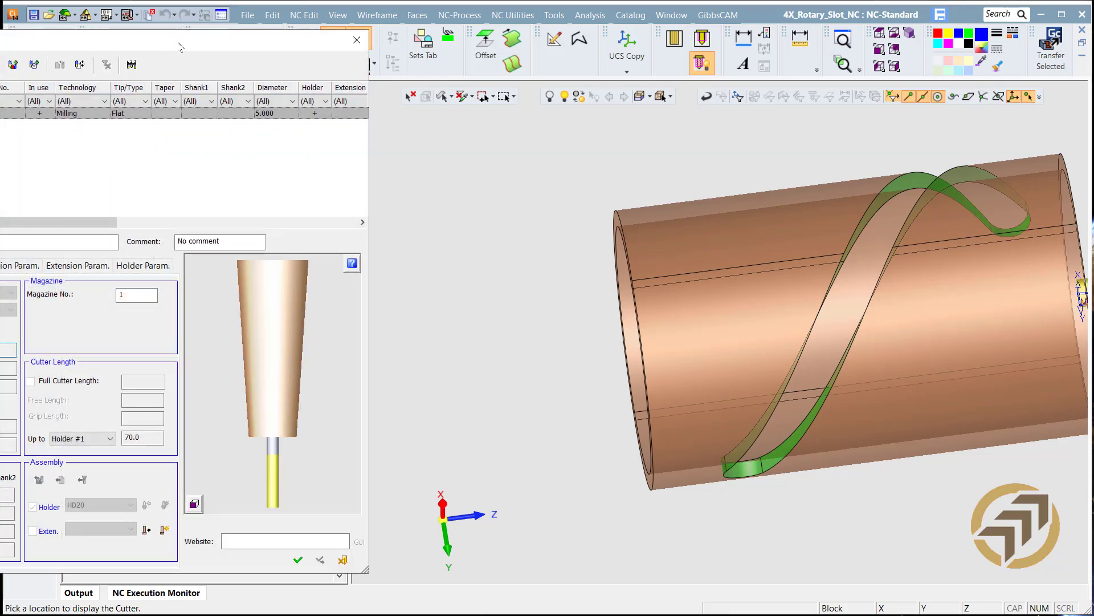
{"action": "left_click_drag", "start_coordinate": [180, 46], "coordinate": [403, 49]}
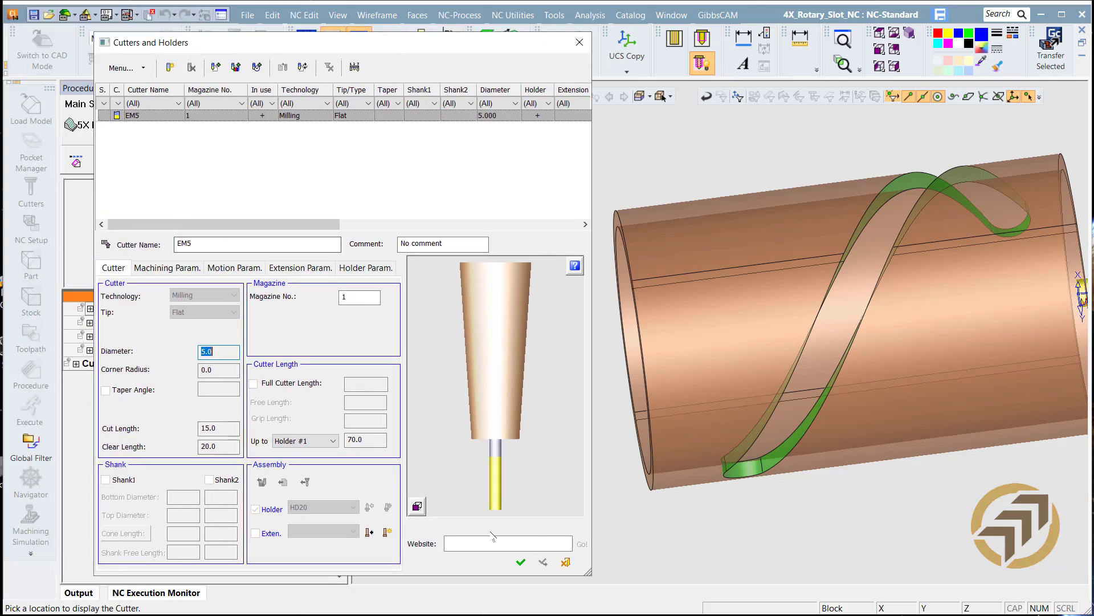
{"action": "left_click", "coordinate": [521, 562]}
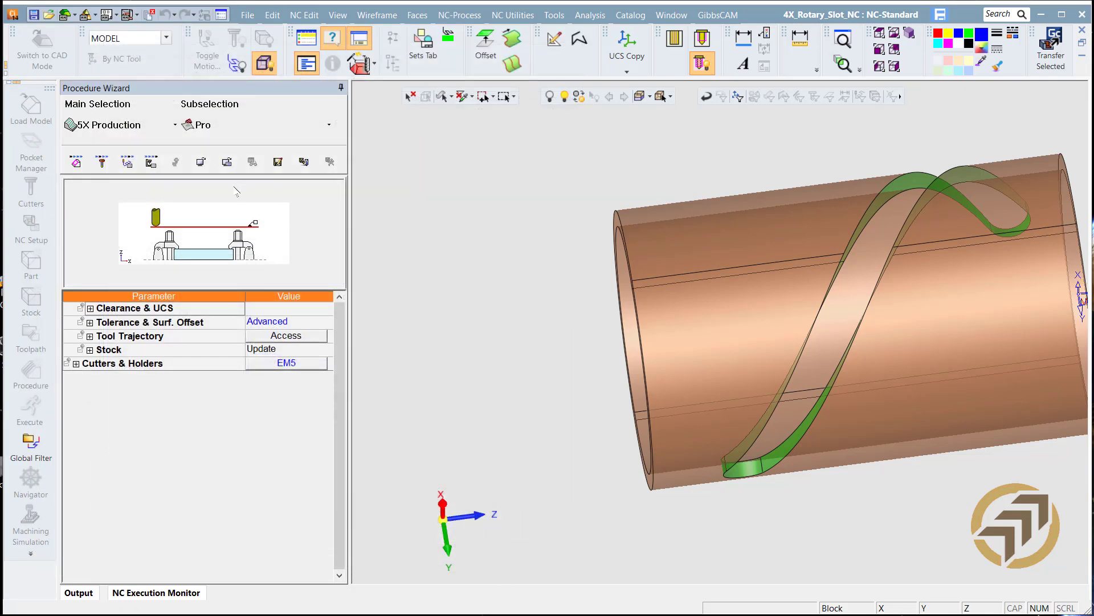
- Access the tool trajectory settings and set the surface path pattern to Project curves
{"action": "left_click", "coordinate": [285, 337]}
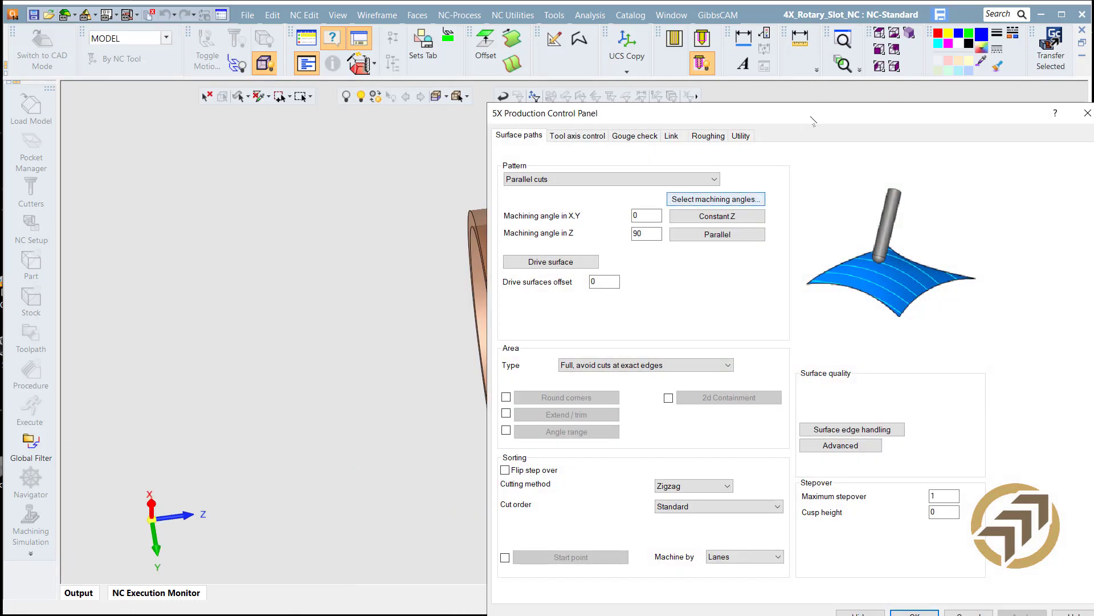
{"action": "left_click_drag", "start_coordinate": [838, 116], "coordinate": [450, 57]}
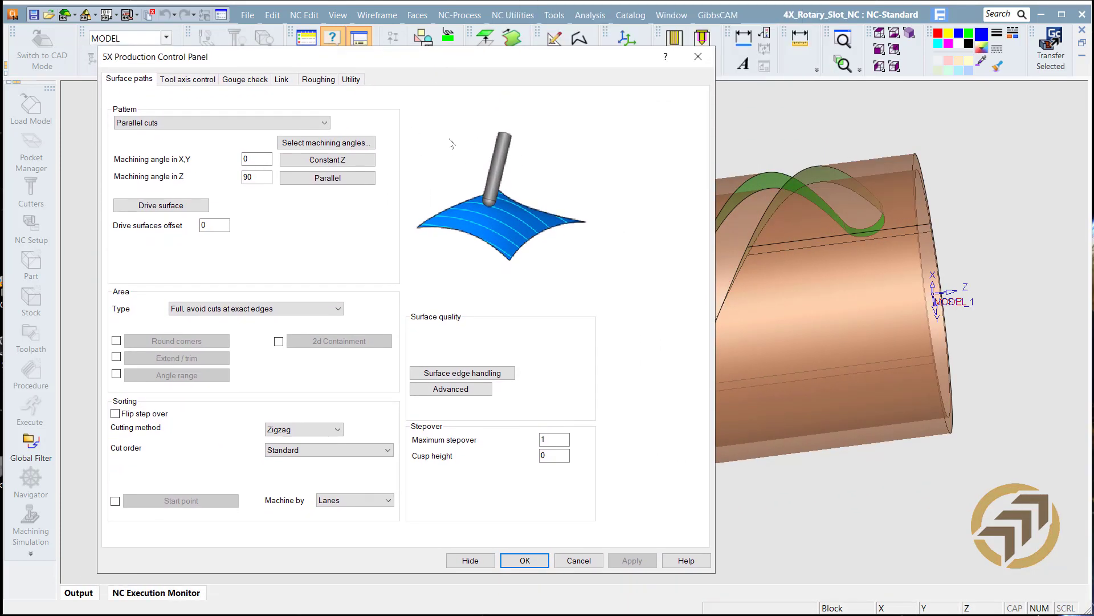
{"action": "left_click", "coordinate": [158, 124]}
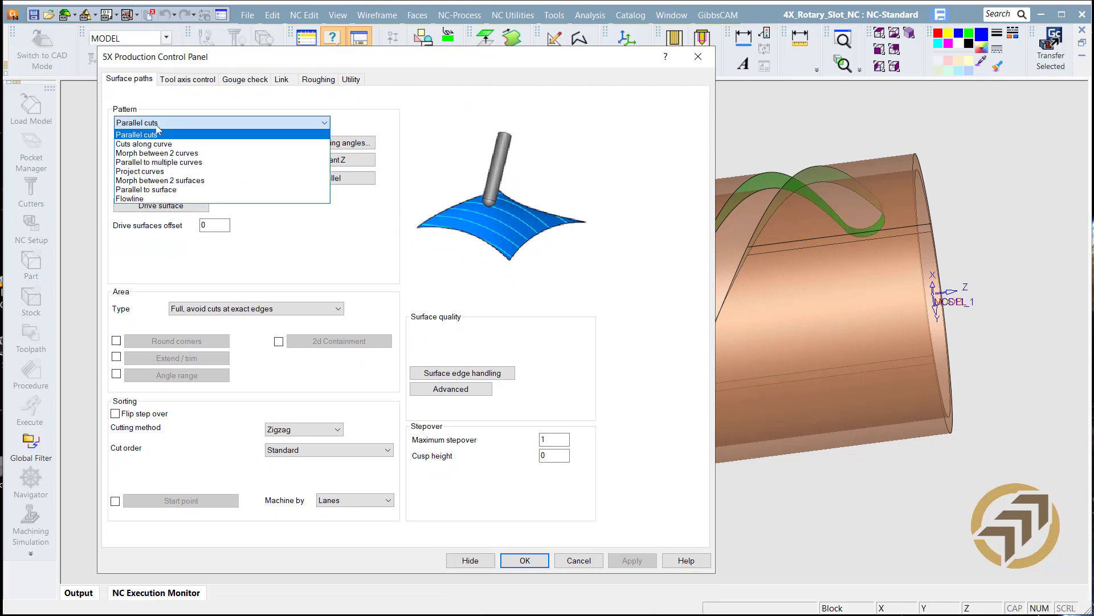
{"action": "left_click", "coordinate": [161, 171]}
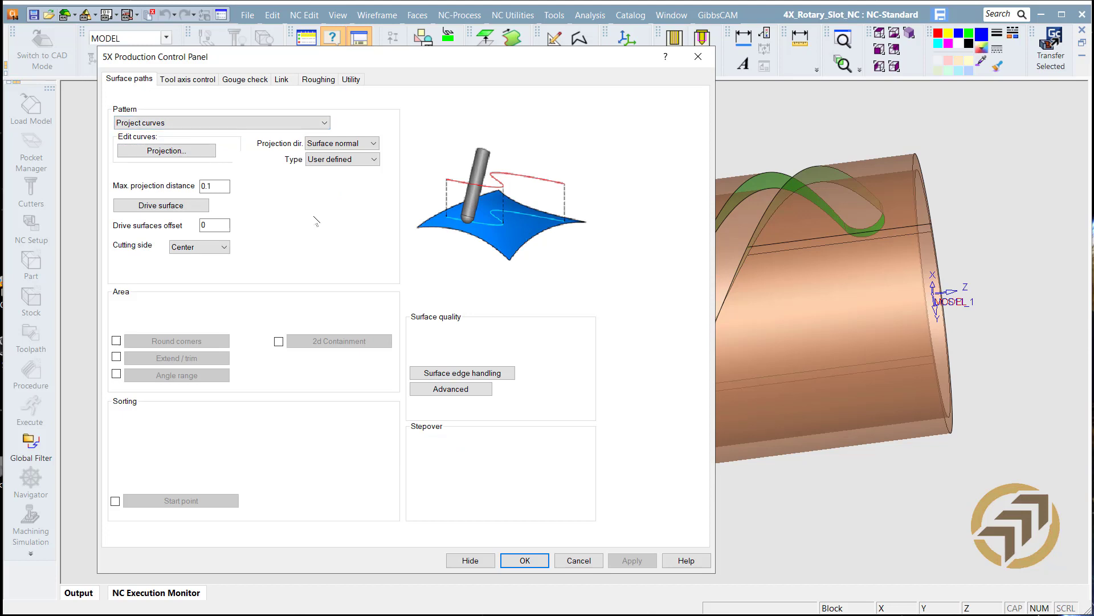
- Pick the tube's outer cylindrical faces as the drive surfaces
{"action": "left_click", "coordinate": [182, 209]}
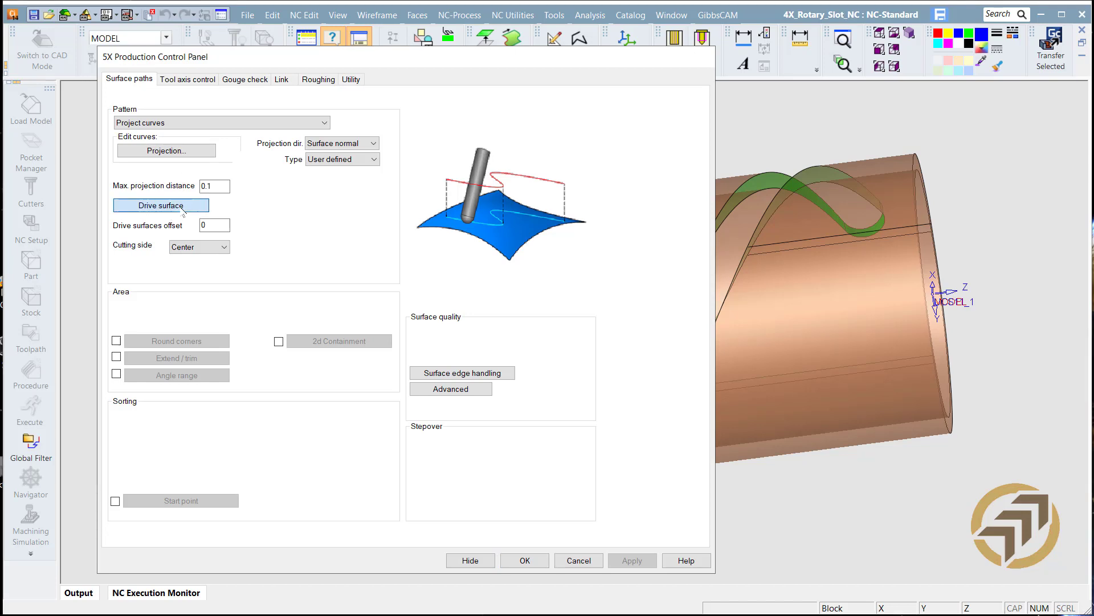
{"action": "left_click", "coordinate": [778, 275]}
{"action": "left_click", "coordinate": [779, 276]}
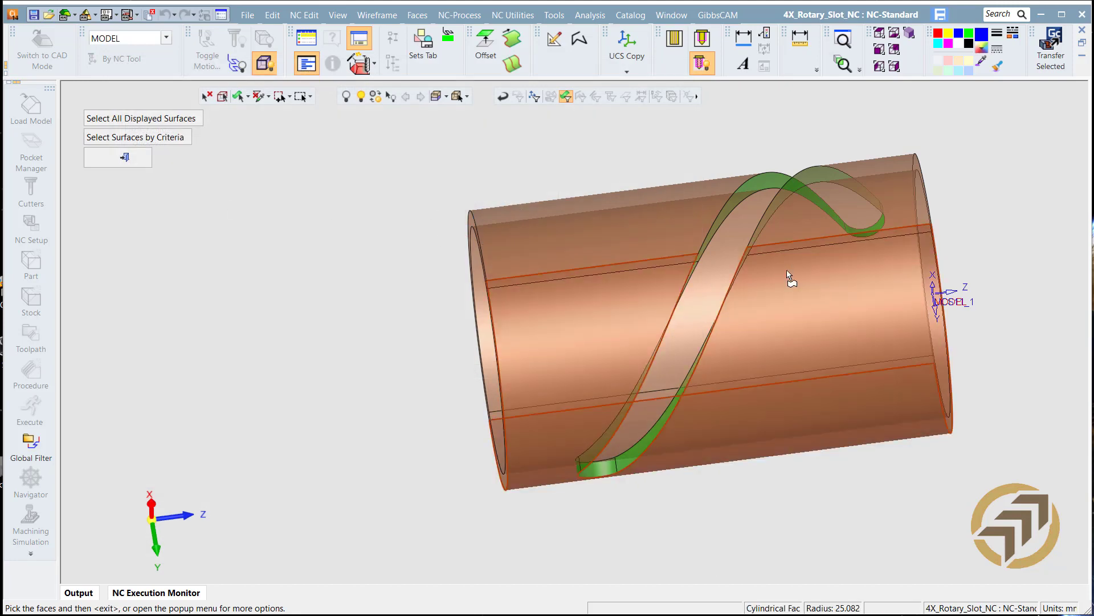
{"action": "left_click", "coordinate": [873, 173]}
{"action": "mouse_move", "coordinate": [987, 142]}
{"action": "middle_mouse_down"}
{"action": "mouse_move", "coordinate": [970, 289]}
{"action": "mouse_move", "coordinate": [1001, 151]}
{"action": "middle_mouse_up"}
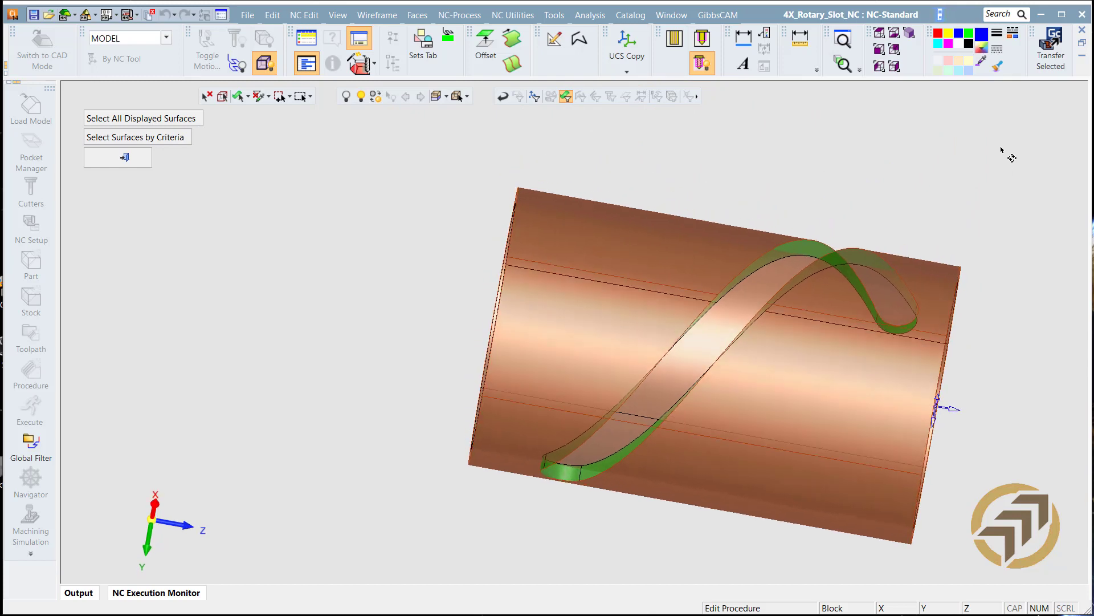
{"action": "middle_click", "coordinate": [855, 136]}
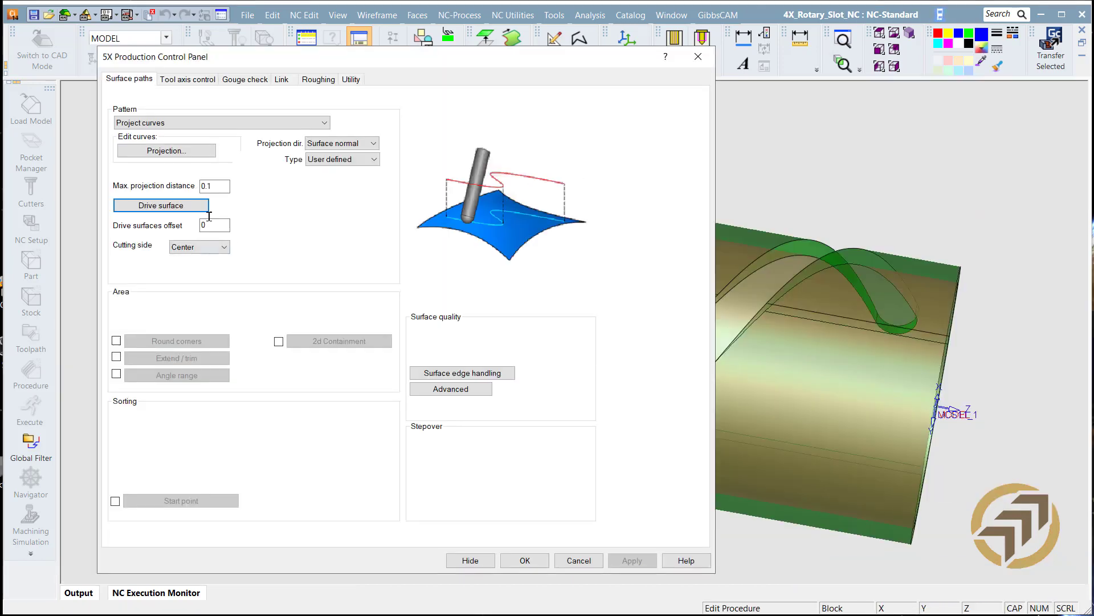
- Set the cutting side to Left and open the projection curve selection
{"action": "left_click", "coordinate": [188, 207]}
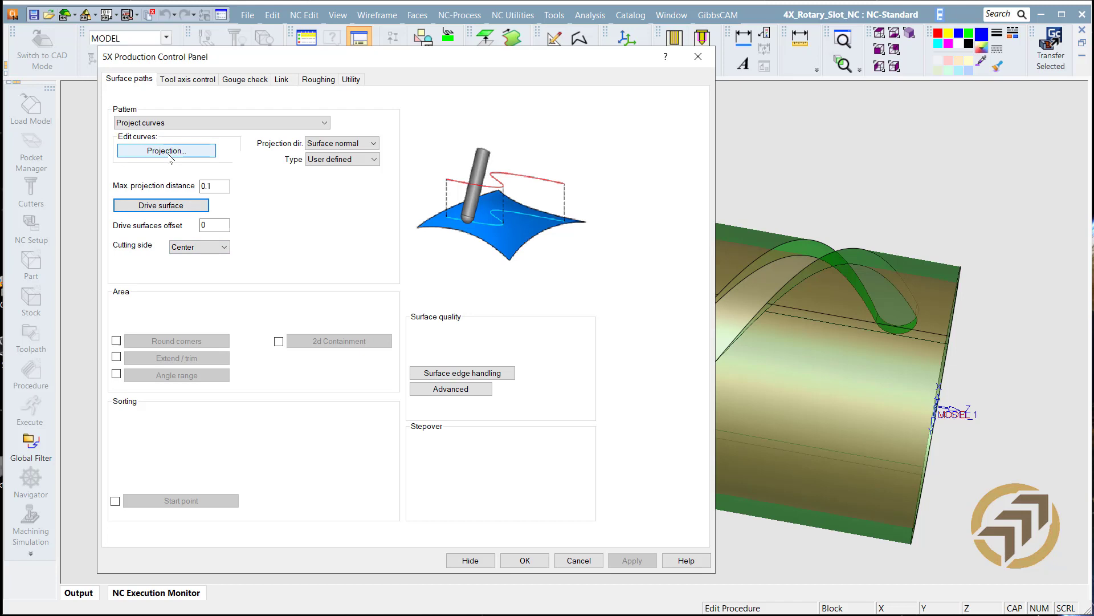
{"action": "left_click", "coordinate": [211, 248]}
{"action": "left_click", "coordinate": [226, 264]}
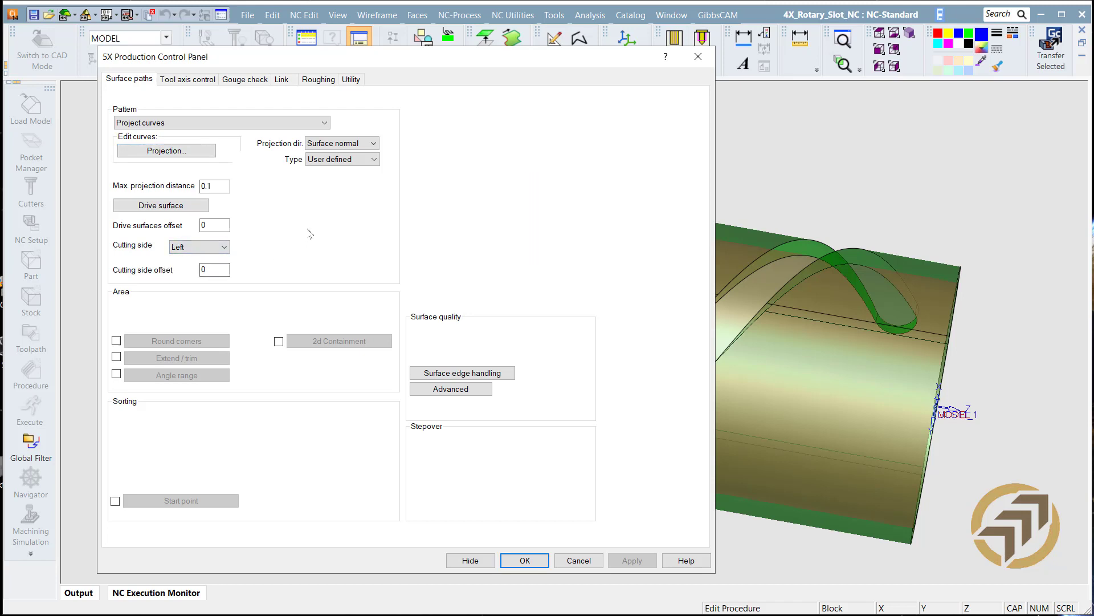
{"action": "left_click", "coordinate": [186, 151]}
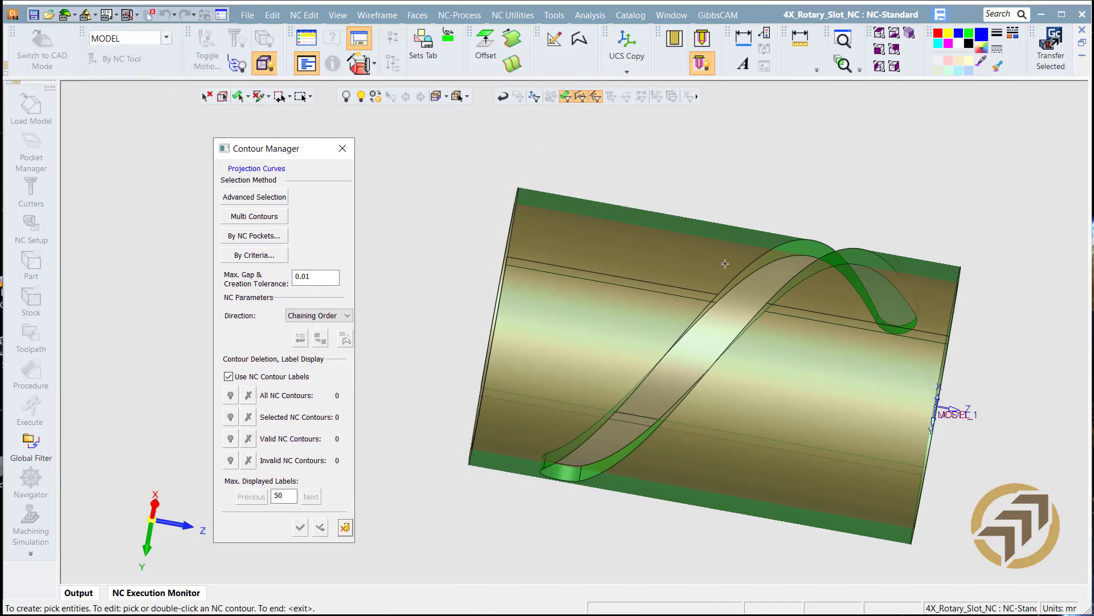
{"action": "middle_click_drag", "start_coordinate": [725, 264], "coordinate": [695, 273]}
{"action": "middle_click_drag", "start_coordinate": [815, 251], "coordinate": [674, 291], "text": "ctrl"}
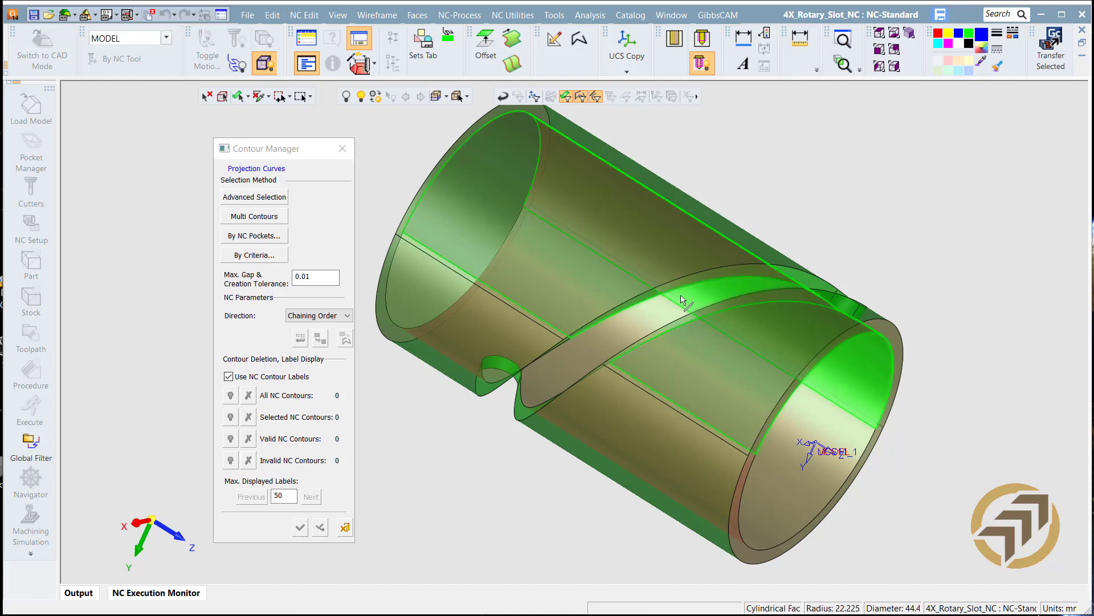
{"action": "middle_click_drag", "start_coordinate": [682, 299], "coordinate": [771, 258]}
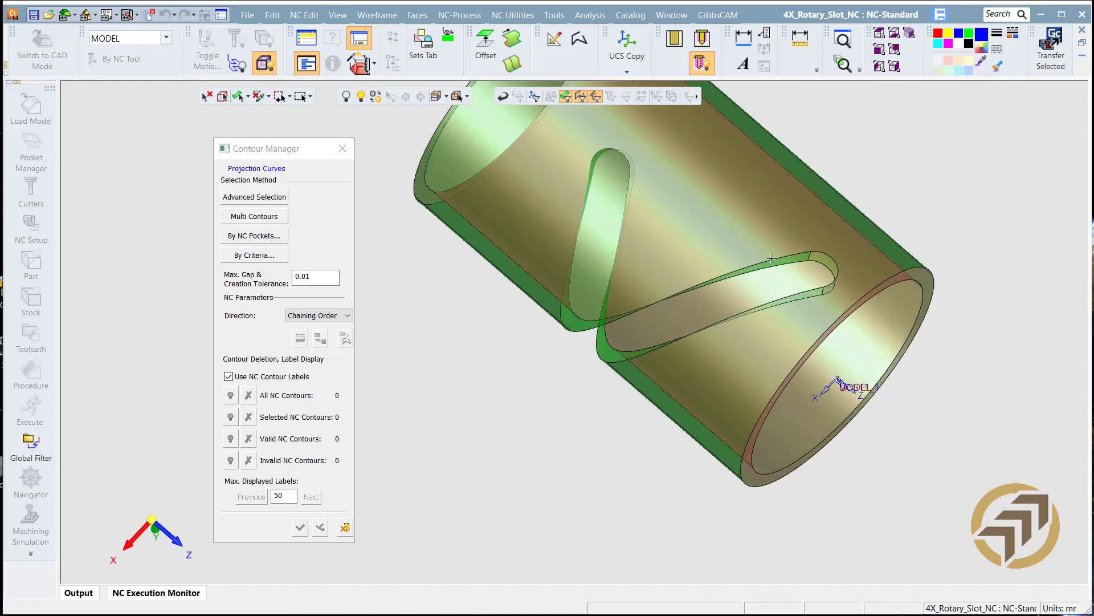
{"action": "left_click", "coordinate": [801, 257]}
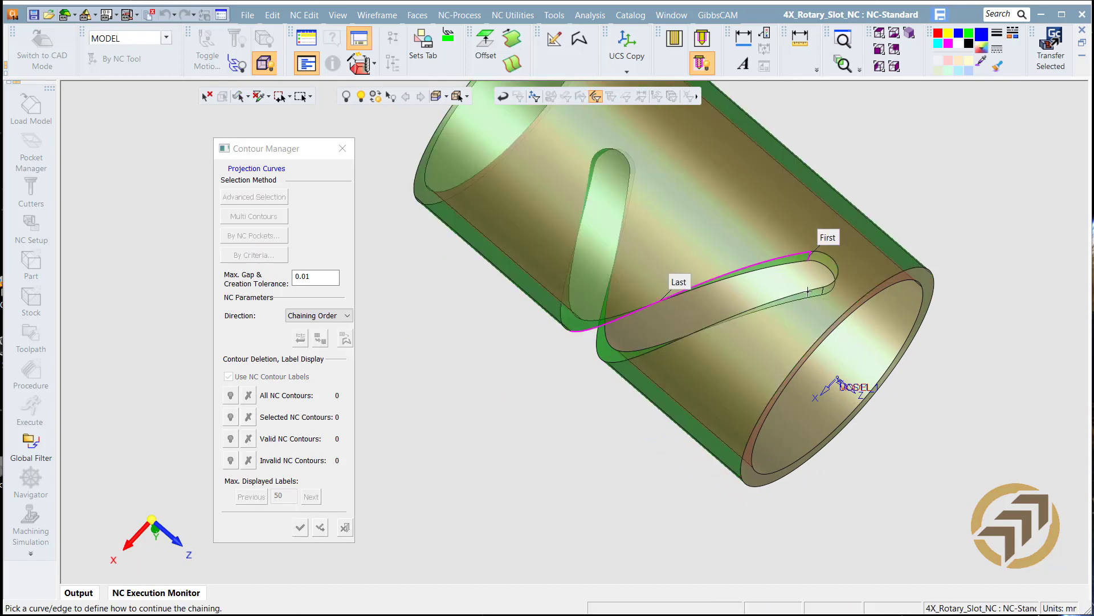
{"action": "middle_click_drag", "start_coordinate": [807, 306], "coordinate": [737, 375], "text": "ctrl"}
{"action": "right_click_drag", "start_coordinate": [801, 411], "coordinate": [1032, 220], "text": "ctrl"}
{"action": "middle_click_drag", "start_coordinate": [982, 252], "coordinate": [563, 200], "text": "ctrl"}
{"action": "right_click_drag", "start_coordinate": [615, 283], "coordinate": [673, 207], "text": "ctrl"}
{"action": "middle_click_drag", "start_coordinate": [667, 209], "coordinate": [615, 292], "text": "ctrl"}
{"action": "right_click_drag", "start_coordinate": [706, 262], "coordinate": [815, 139], "text": "ctrl"}
{"action": "left_click_drag", "start_coordinate": [815, 252], "coordinate": [807, 220], "text": "ctrl"}
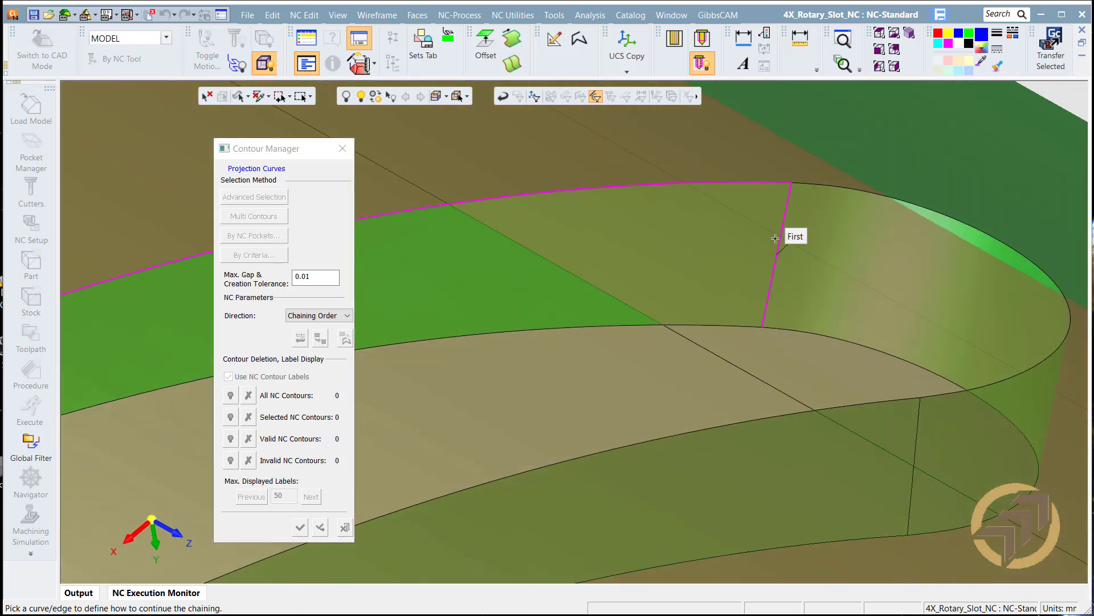
{"action": "scroll", "coordinate": [738, 220], "scroll_direction": "down", "scroll_amount": 3}
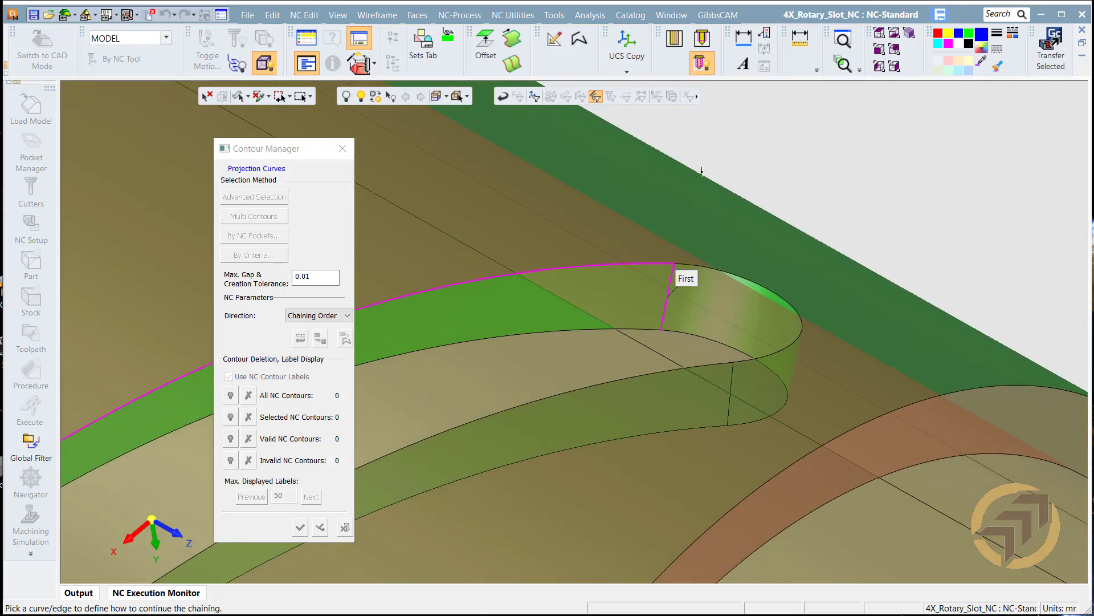
{"action": "left_click", "coordinate": [207, 100]}
- Switch the curve chaining method to One by One and pick the slot's long outer edge as the first projection curve
{"action": "right_click", "coordinate": [820, 185]}
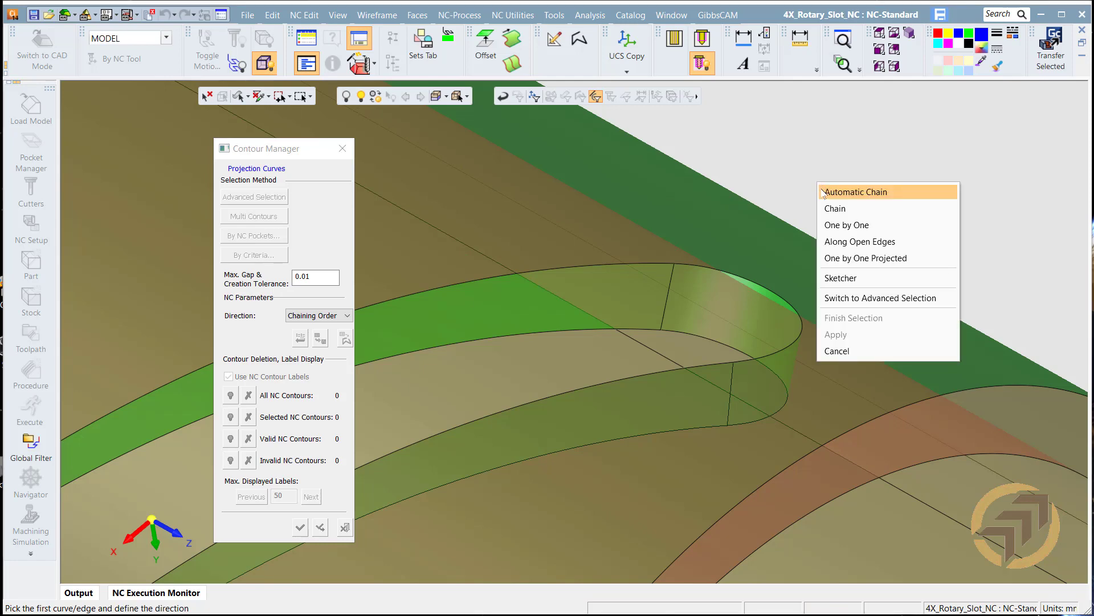
{"action": "left_click", "coordinate": [860, 225]}
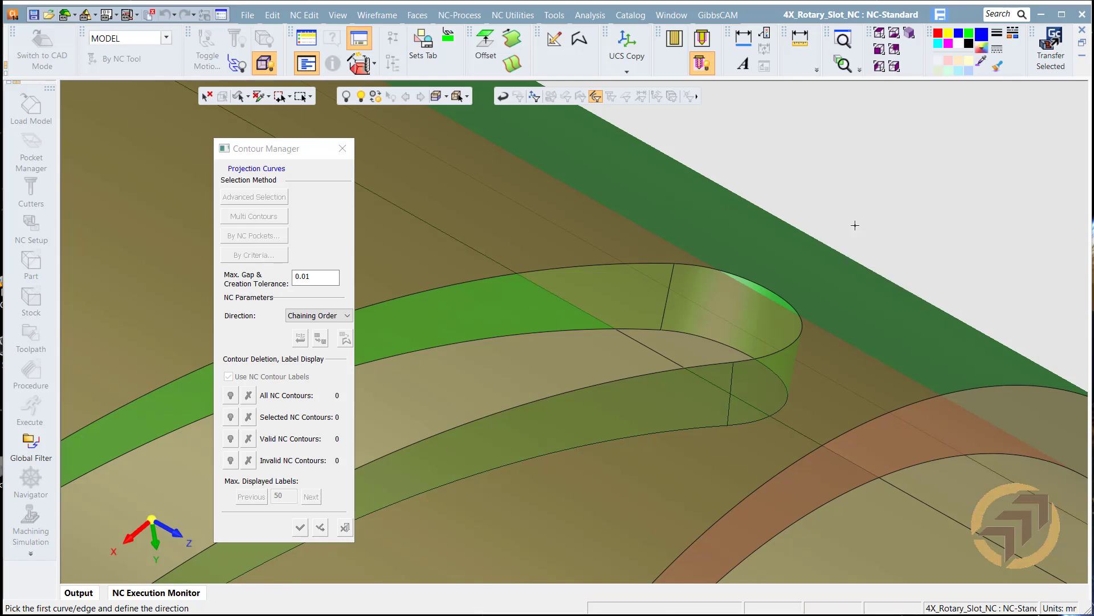
{"action": "left_click", "coordinate": [664, 267]}
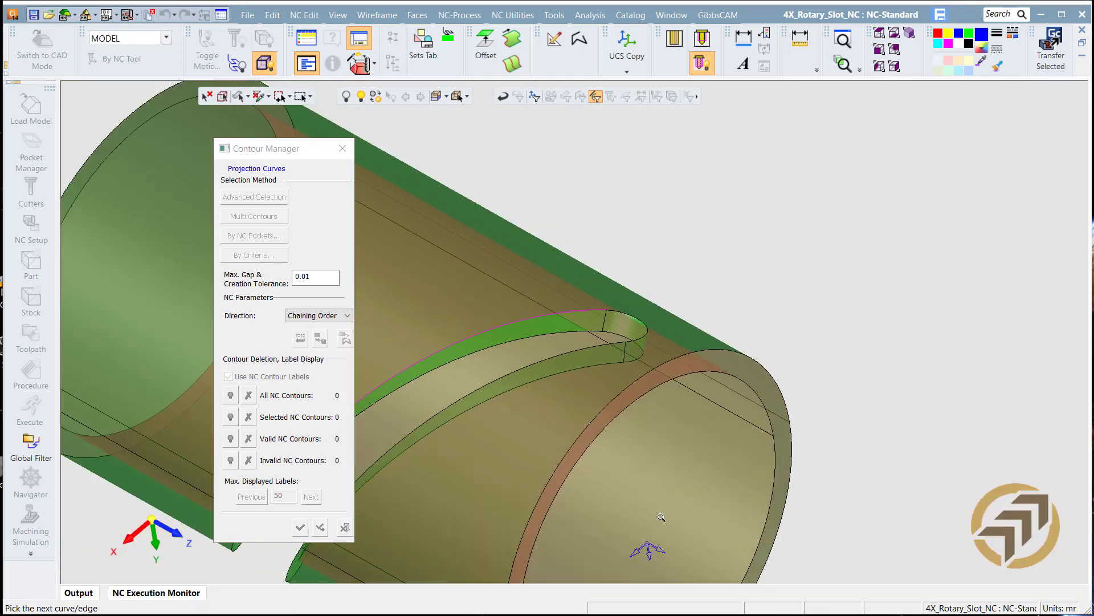
- Extend the projection curve chain along the slot's first long outer edge and around its far rounded end
{"action": "scroll", "coordinate": [598, 479], "scroll_direction": "down", "scroll_amount": 5}
{"action": "middle_click_drag", "start_coordinate": [597, 473], "coordinate": [813, 367], "text": "ctrl"}
{"action": "left_click_drag", "start_coordinate": [570, 298], "coordinate": [618, 204], "text": "ctrl"}
{"action": "left_click_drag", "start_coordinate": [503, 335], "coordinate": [509, 297], "text": "ctrl"}
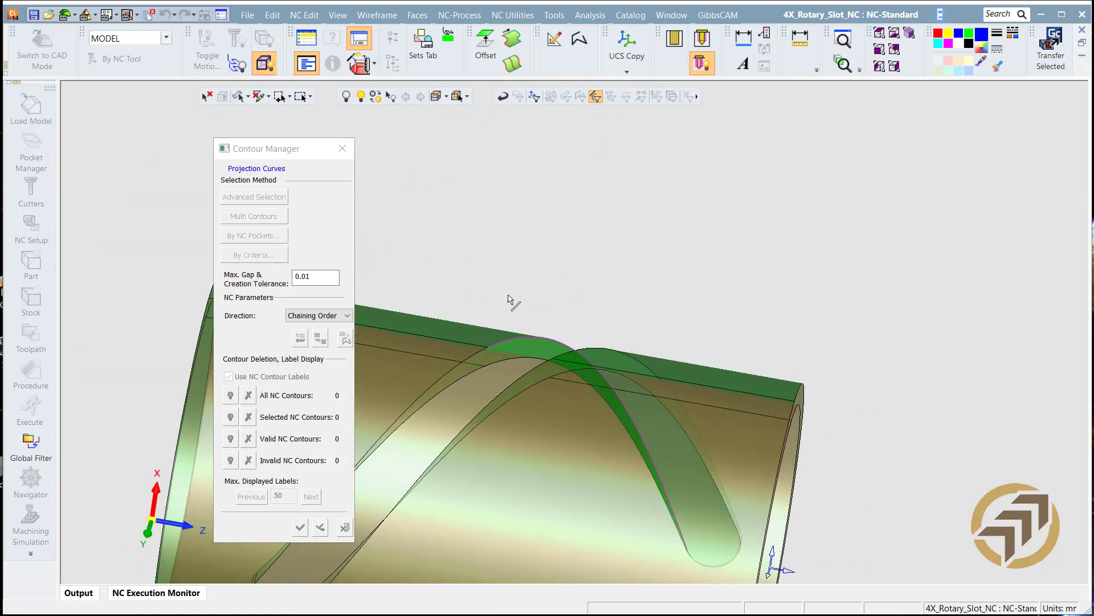
{"action": "left_click", "coordinate": [457, 363]}
{"action": "middle_click_drag", "start_coordinate": [499, 299], "coordinate": [762, 124], "text": "ctrl"}
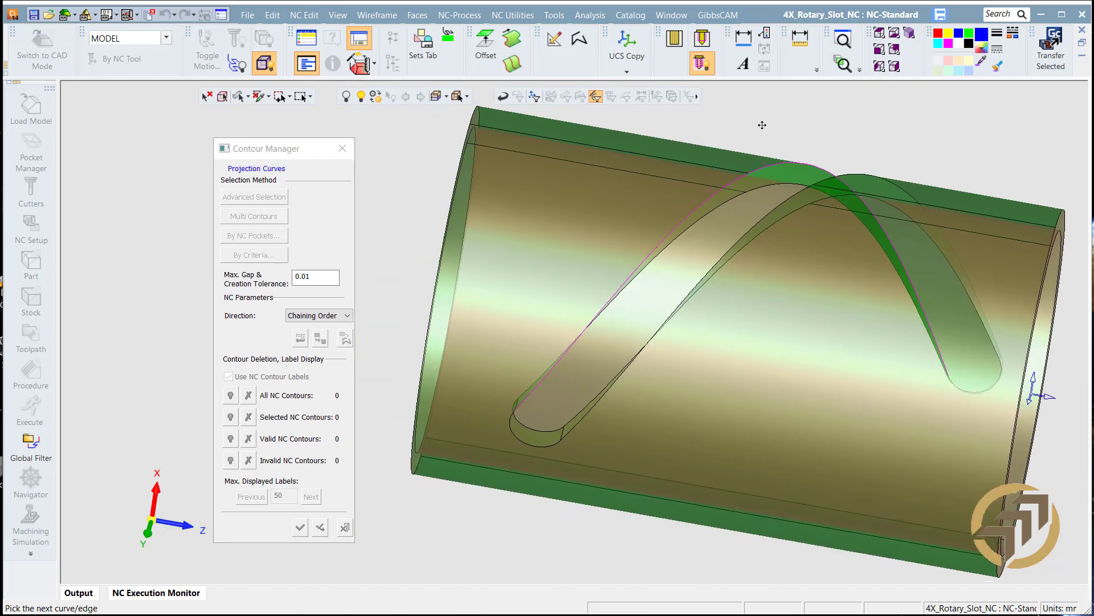
{"action": "middle_click_drag", "start_coordinate": [503, 358], "coordinate": [443, 284]}
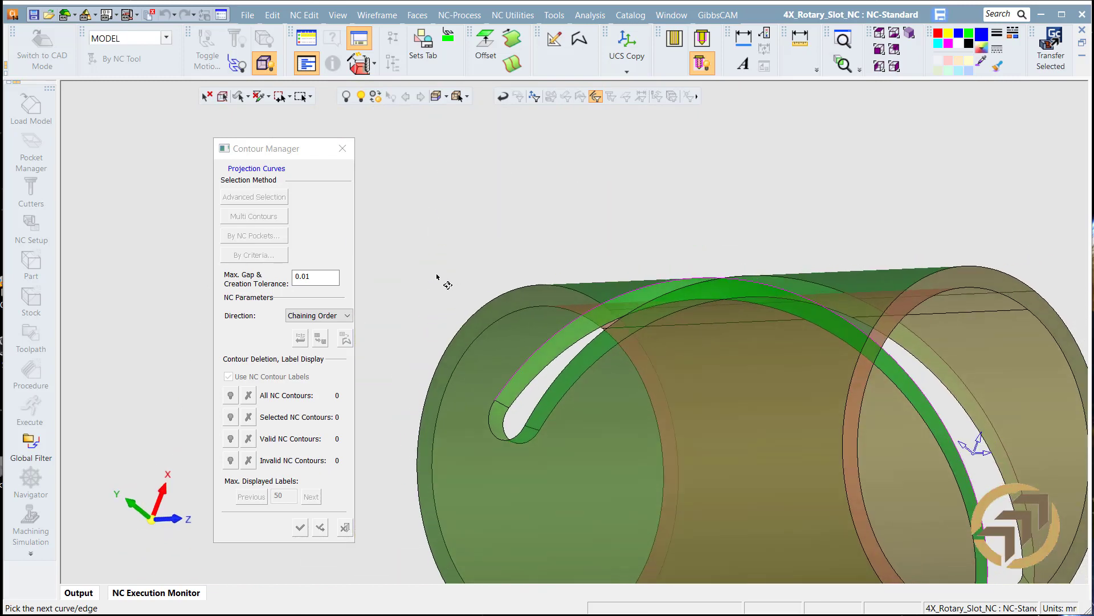
{"action": "left_click", "coordinate": [497, 435]}
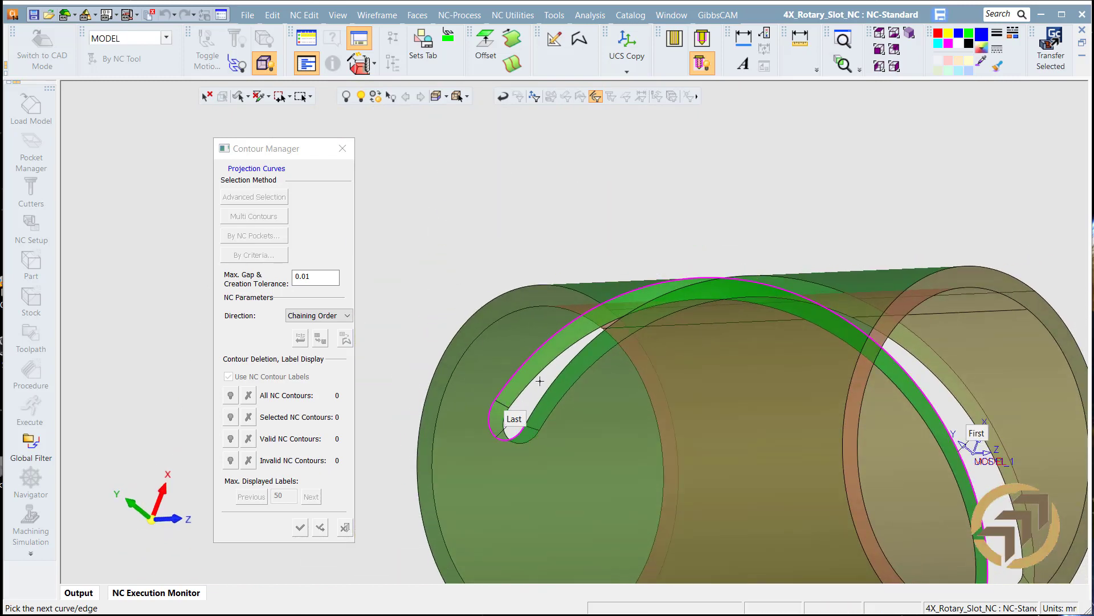
- Add the outer edge segments of the slot's opposite long side to the projection chain
{"action": "left_click", "coordinate": [647, 333]}
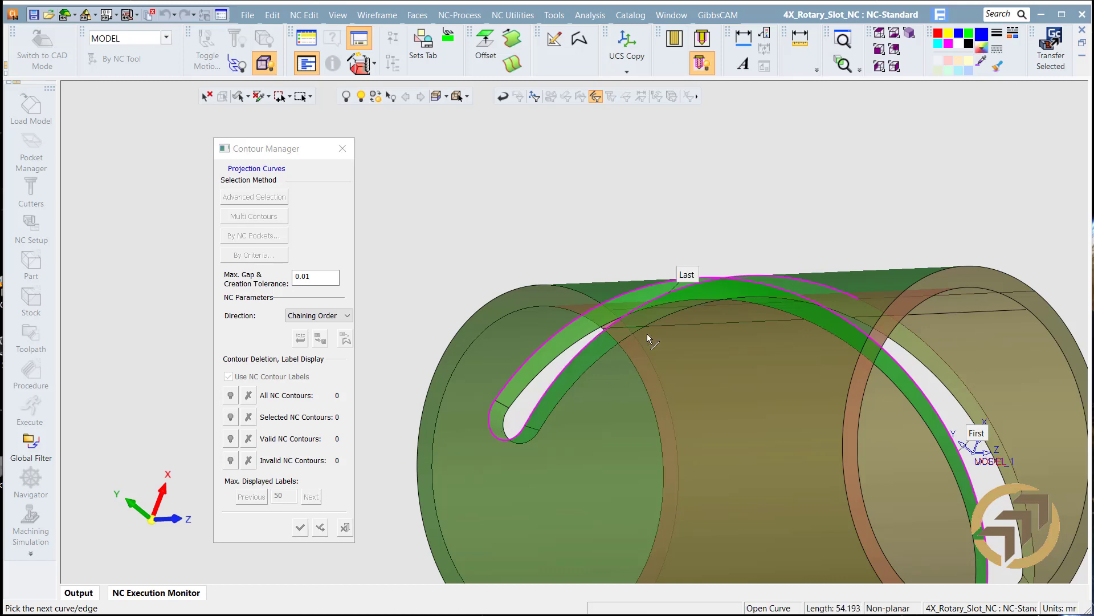
{"action": "middle_click_drag", "start_coordinate": [648, 333], "coordinate": [650, 399]}
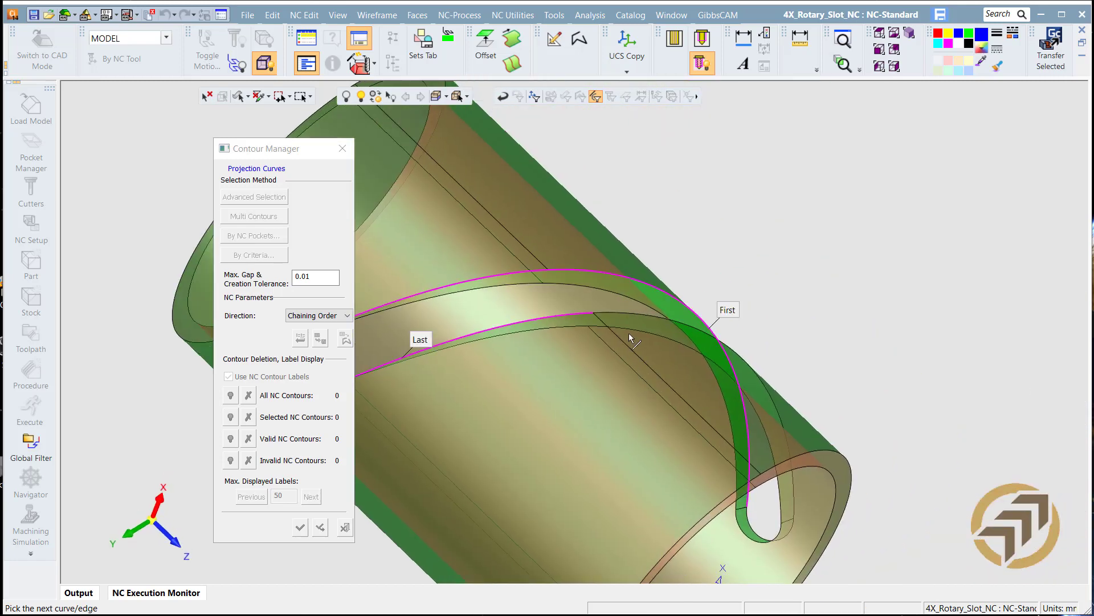
{"action": "left_click", "coordinate": [631, 310]}
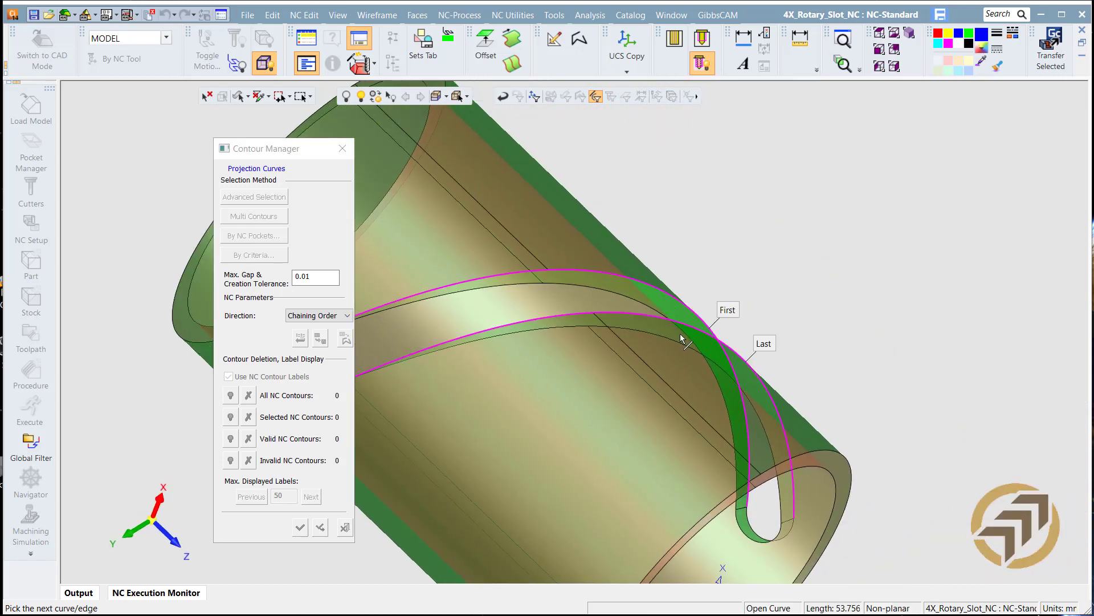
- Close the chain with the remaining rounded slot end's outer edge and accept the projection contour
{"action": "middle_click_drag", "start_coordinate": [632, 311], "coordinate": [551, 383]}
{"action": "middle_click_drag", "start_coordinate": [810, 394], "coordinate": [644, 390], "text": "ctrl"}
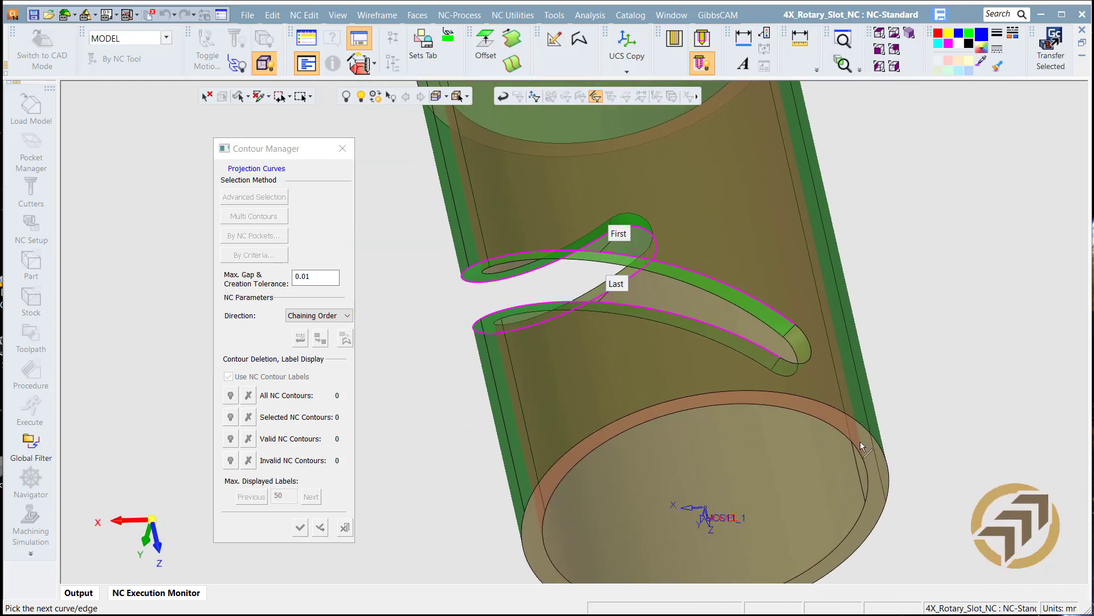
{"action": "right_click_drag", "start_coordinate": [860, 445], "coordinate": [958, 293], "text": "ctrl"}
{"action": "middle_click_drag", "start_coordinate": [845, 323], "coordinate": [519, 317], "text": "ctrl"}
{"action": "right_click_drag", "start_coordinate": [726, 367], "coordinate": [739, 320], "text": "ctrl"}
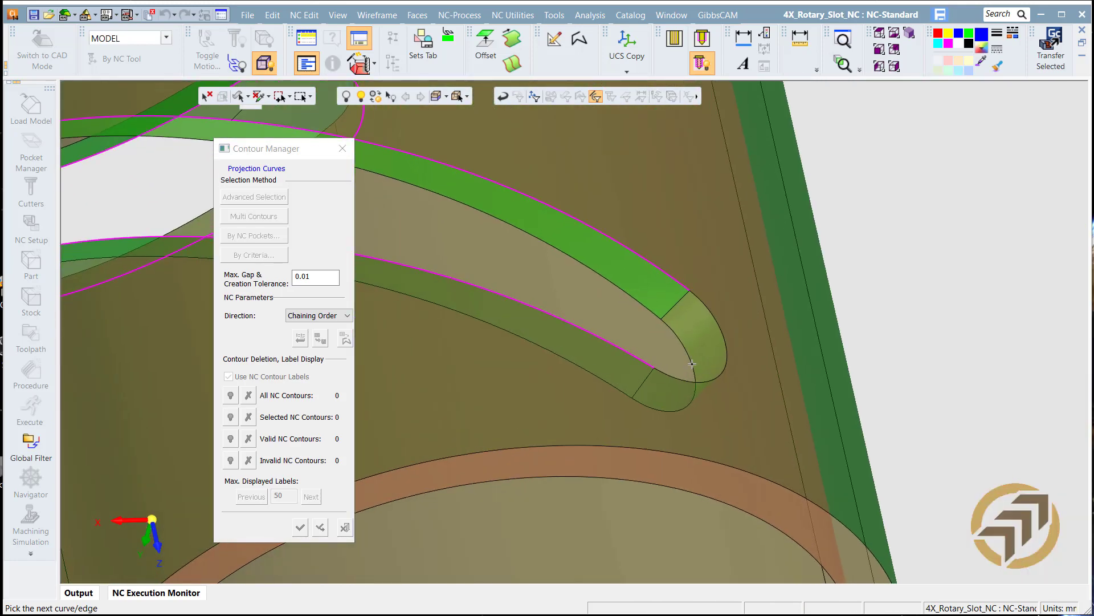
{"action": "left_click", "coordinate": [671, 377]}
{"action": "scroll", "coordinate": [773, 250], "scroll_direction": "down", "scroll_amount": 5}
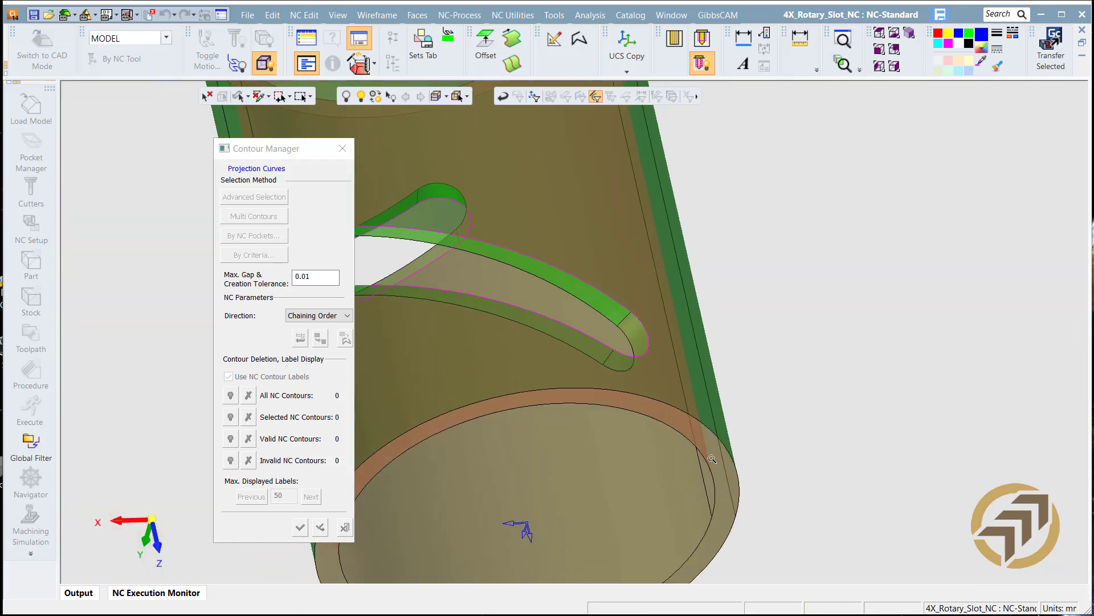
{"action": "middle_click_drag", "start_coordinate": [773, 253], "coordinate": [773, 315]}
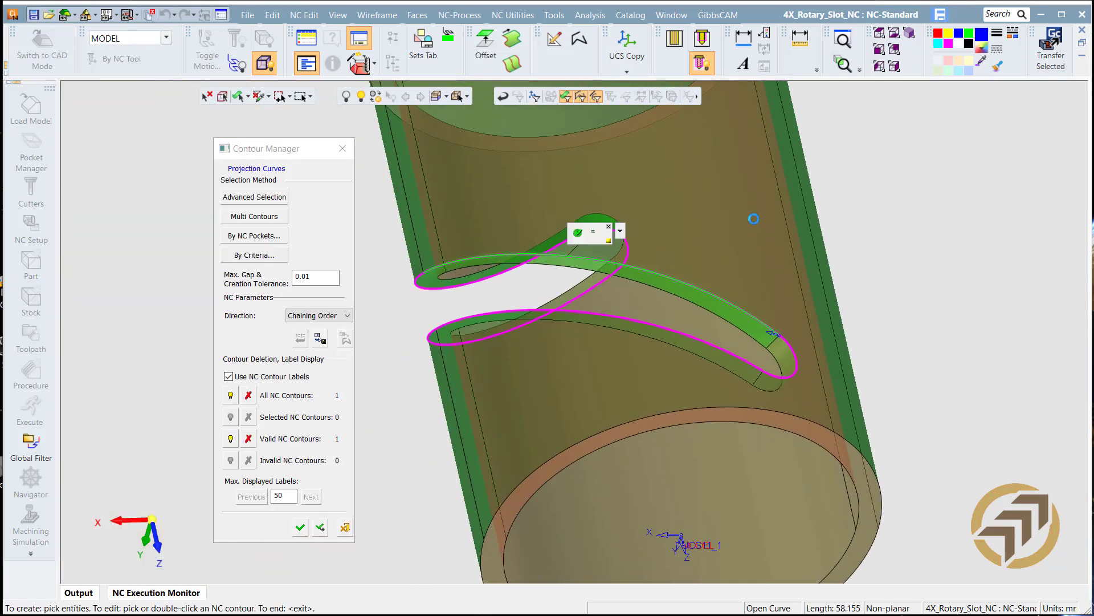
{"action": "scroll", "coordinate": [750, 261], "scroll_direction": "down", "scroll_amount": 5}
{"action": "mouse_move", "coordinate": [750, 261]}
{"action": "middle_mouse_down"}
{"action": "mouse_move", "coordinate": [730, 220]}
{"action": "mouse_move", "coordinate": [761, 256]}
{"action": "middle_mouse_up"}
{"action": "scroll", "coordinate": [760, 256], "scroll_direction": "up", "scroll_amount": 4}
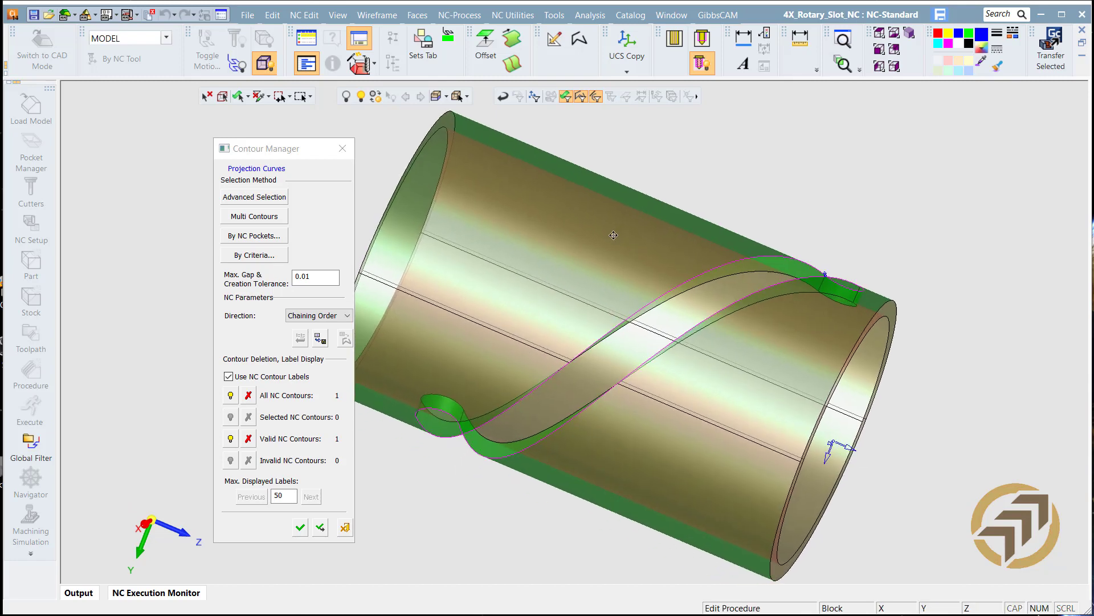
{"action": "middle_click", "coordinate": [680, 198]}
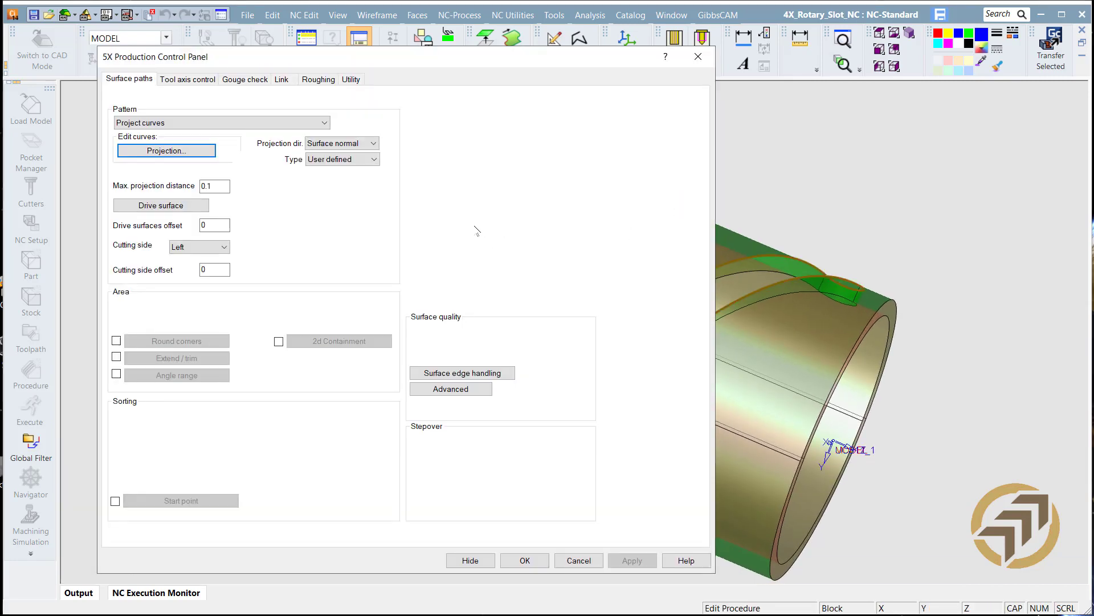
- Set the tool axis output format to 4 Axis, keep rotation about the Z axis and a maximum angle step of 3, and accept the settings
{"action": "left_click", "coordinate": [192, 80]}
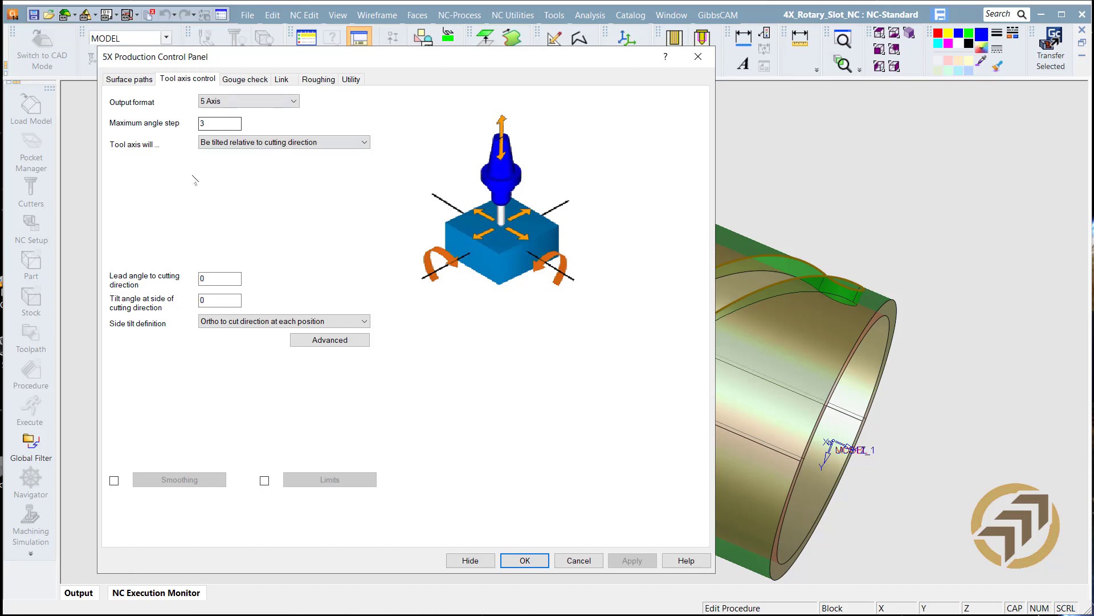
{"action": "left_click", "coordinate": [283, 103]}
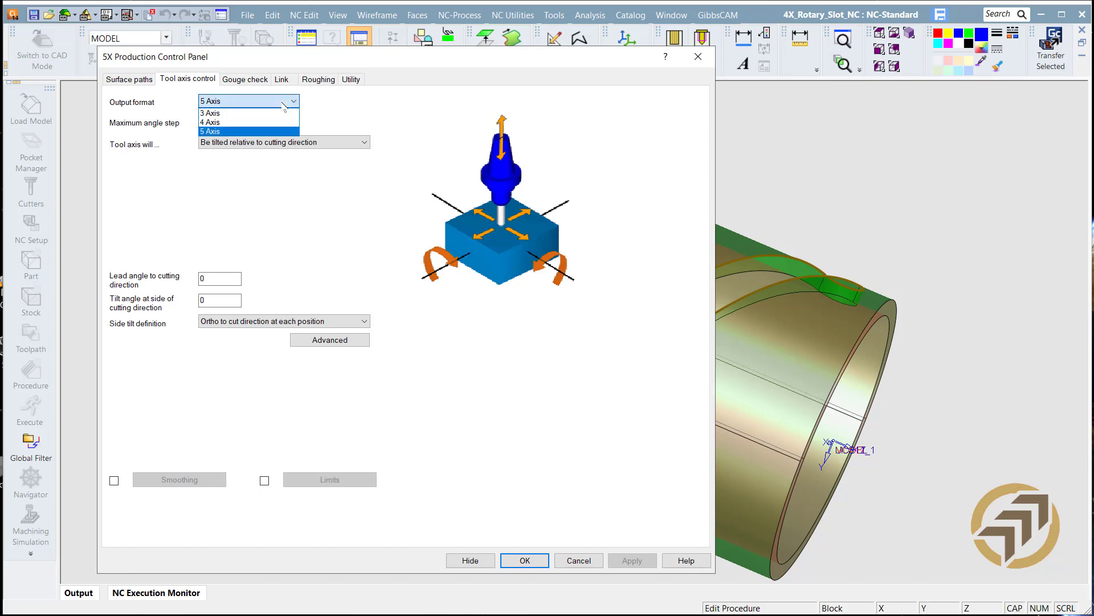
{"action": "left_click", "coordinate": [221, 122]}
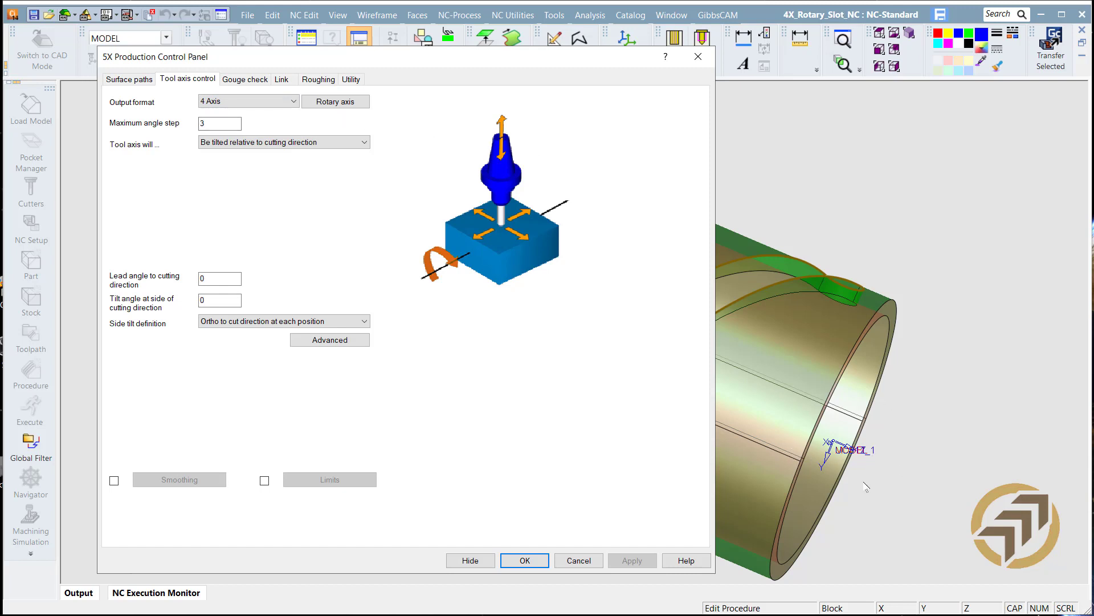
{"action": "left_click", "coordinate": [345, 102]}
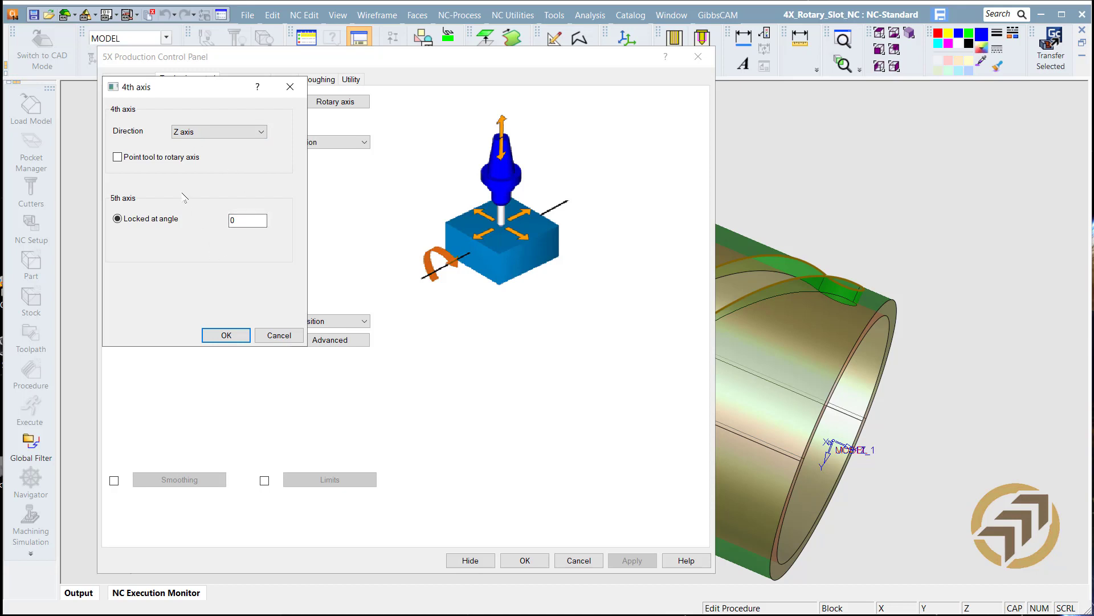
{"action": "left_click", "coordinate": [215, 335]}
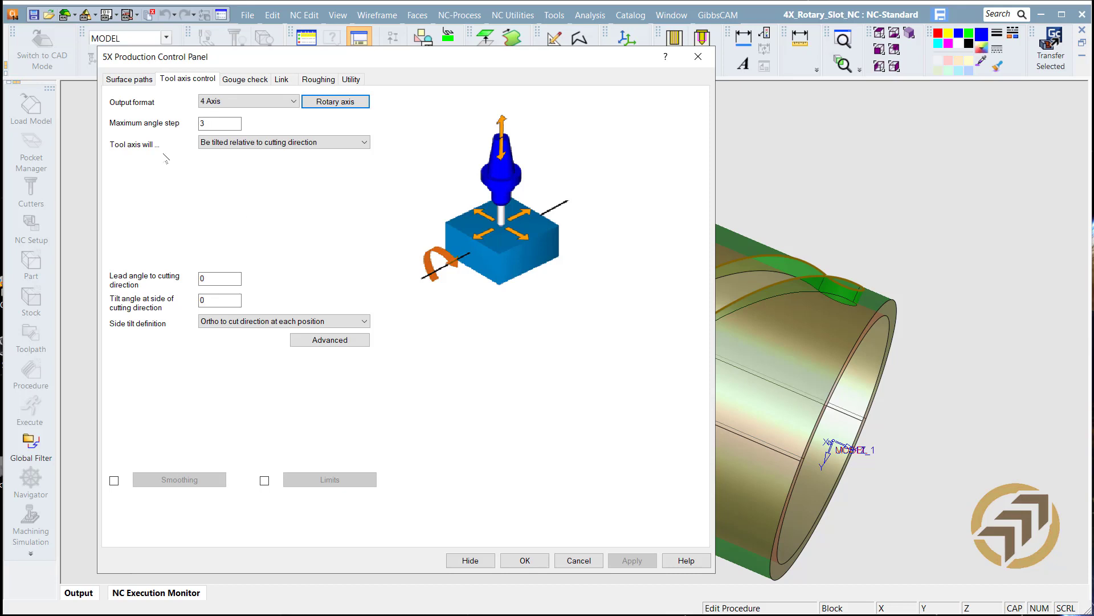
{"action": "left_click", "coordinate": [225, 124]}
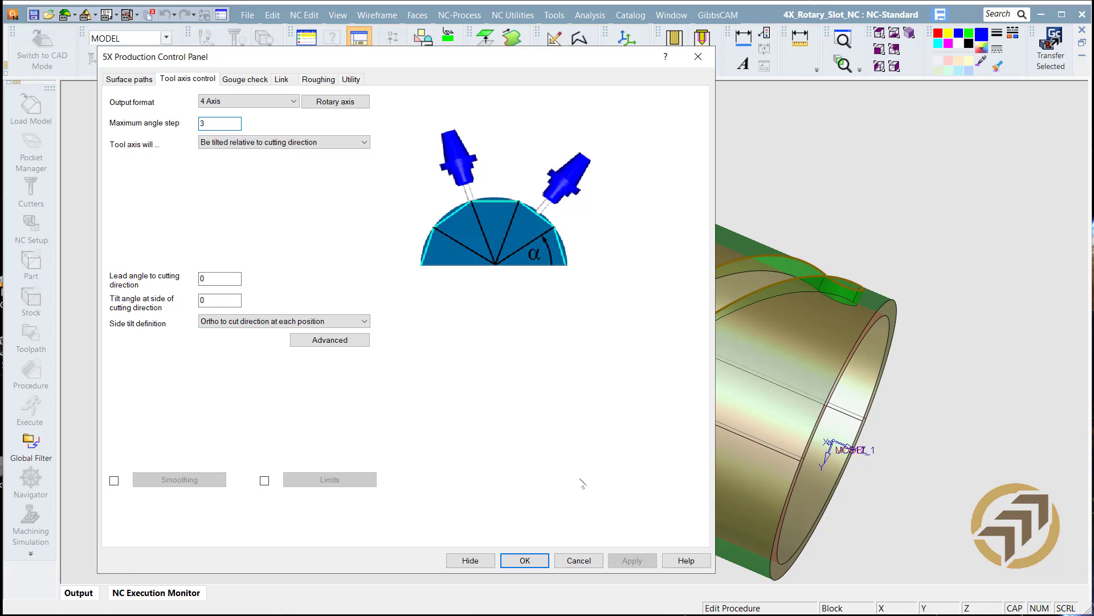
{"action": "left_click", "coordinate": [525, 560]}
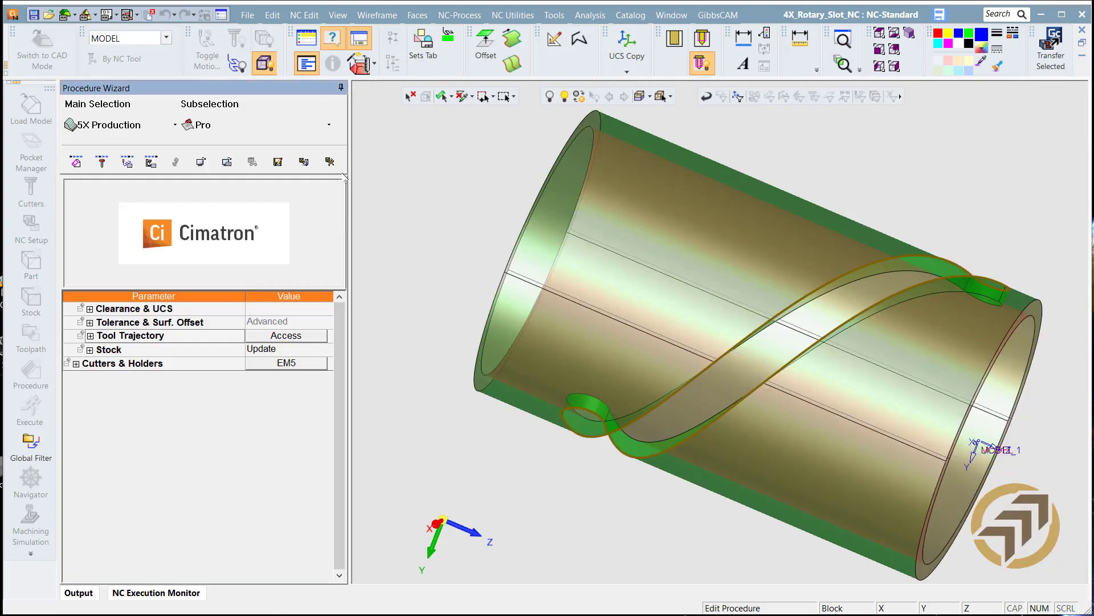
- Save and calculate the 5X Production procedure and inspect its toolpath at the slot's rounded end
{"action": "left_click", "coordinate": [335, 162]}
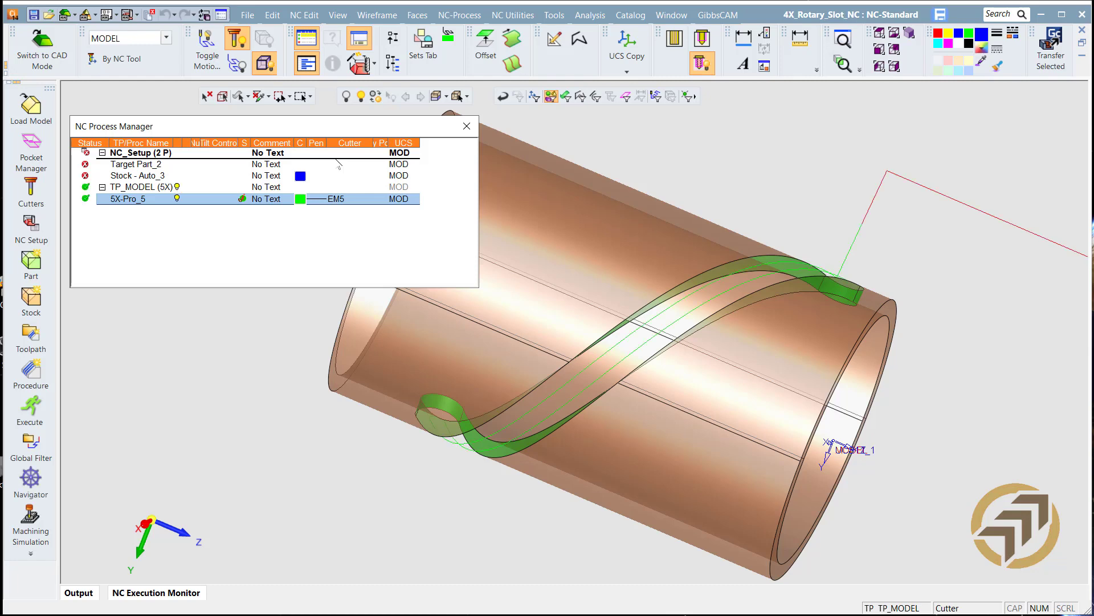
{"action": "middle_click_drag", "start_coordinate": [674, 359], "coordinate": [665, 432]}
{"action": "right_click_drag", "start_coordinate": [666, 432], "coordinate": [921, 139], "text": "ctrl"}
{"action": "middle_click_drag", "start_coordinate": [921, 139], "coordinate": [742, 157], "text": "ctrl"}
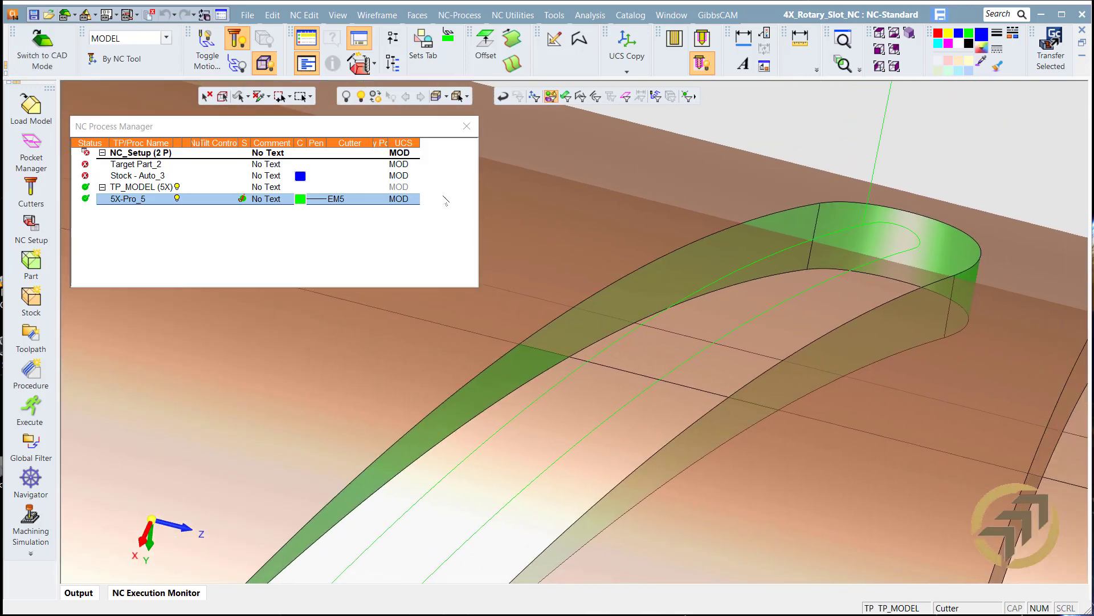
- Change the 5X-Pro_5 toolpath's display color to cyan and its line thickness to 3 pxd
{"action": "left_click", "coordinate": [300, 199]}
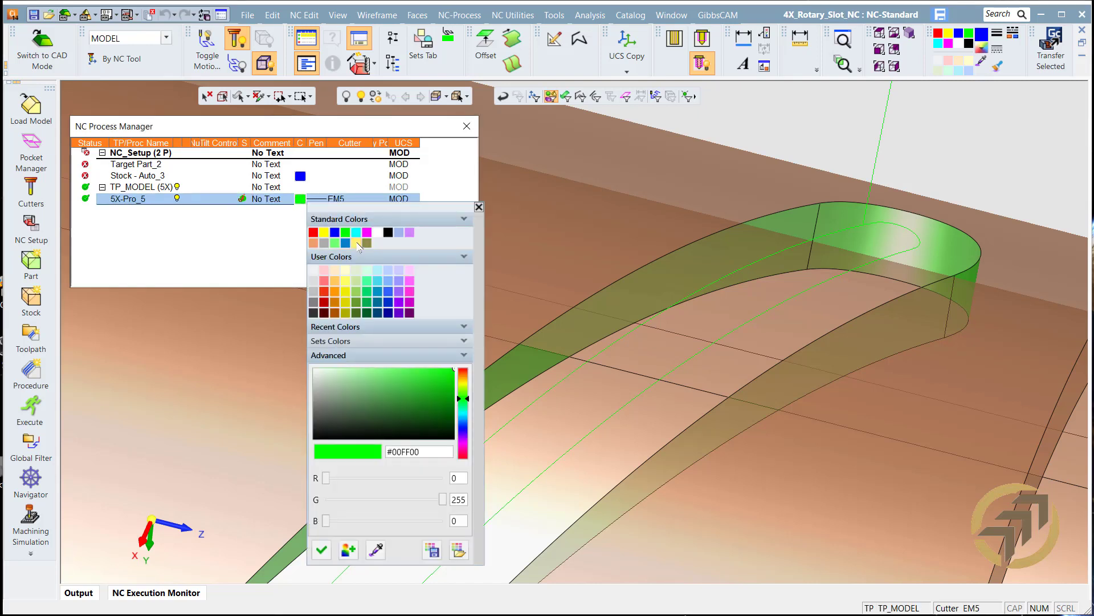
{"action": "left_click", "coordinate": [357, 232]}
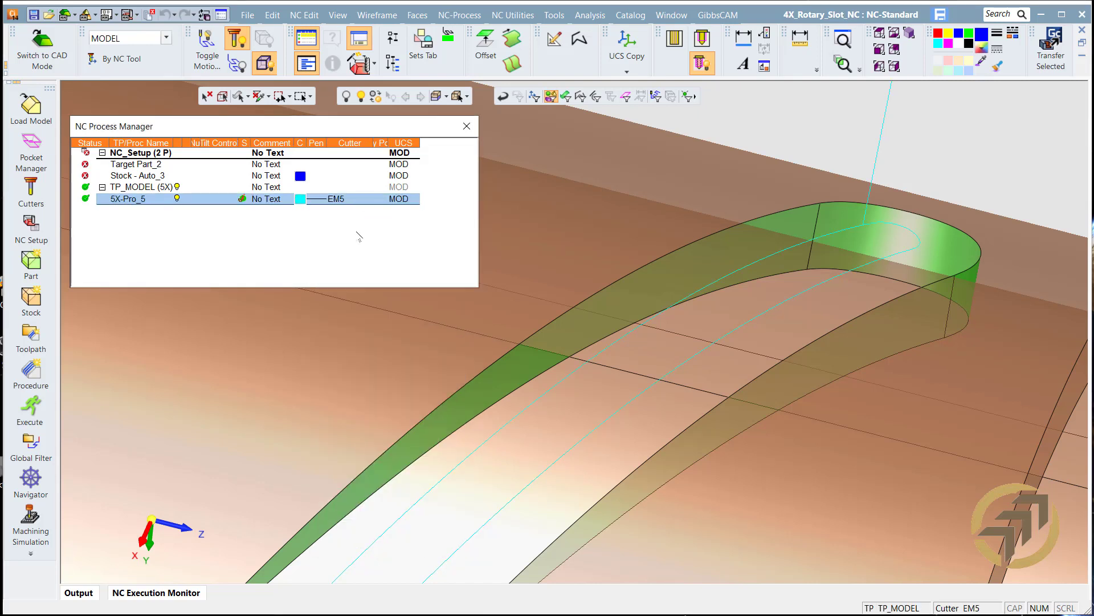
{"action": "left_click", "coordinate": [317, 201]}
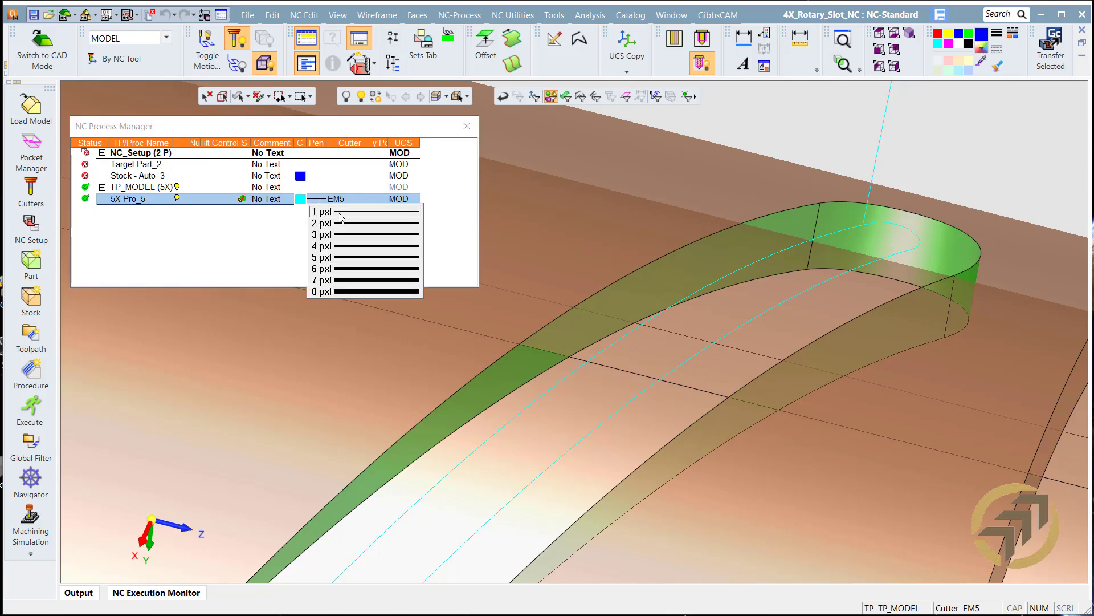
{"action": "left_click", "coordinate": [355, 235]}
{"action": "right_click_drag", "start_coordinate": [972, 213], "coordinate": [656, 376], "text": "ctrl"}
{"action": "middle_click_drag", "start_coordinate": [588, 379], "coordinate": [632, 358], "text": "ctrl"}
{"action": "right_click_drag", "start_coordinate": [755, 381], "coordinate": [790, 383], "text": "ctrl"}
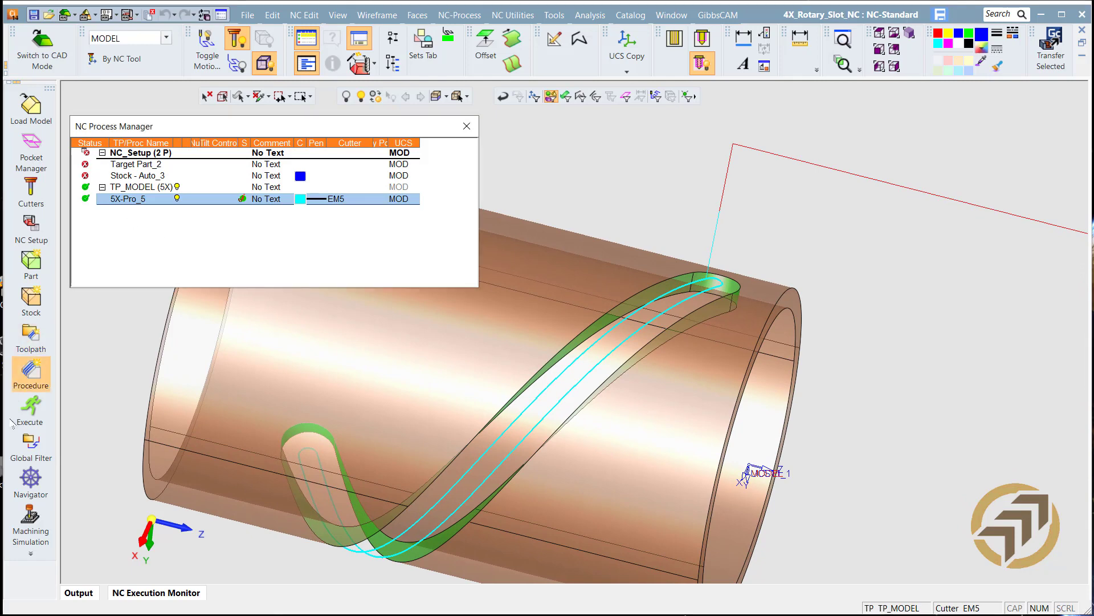
- Open the Navigator, step the cutter by block to block 28, and examine its position against the slot walls
{"action": "left_click", "coordinate": [31, 480]}
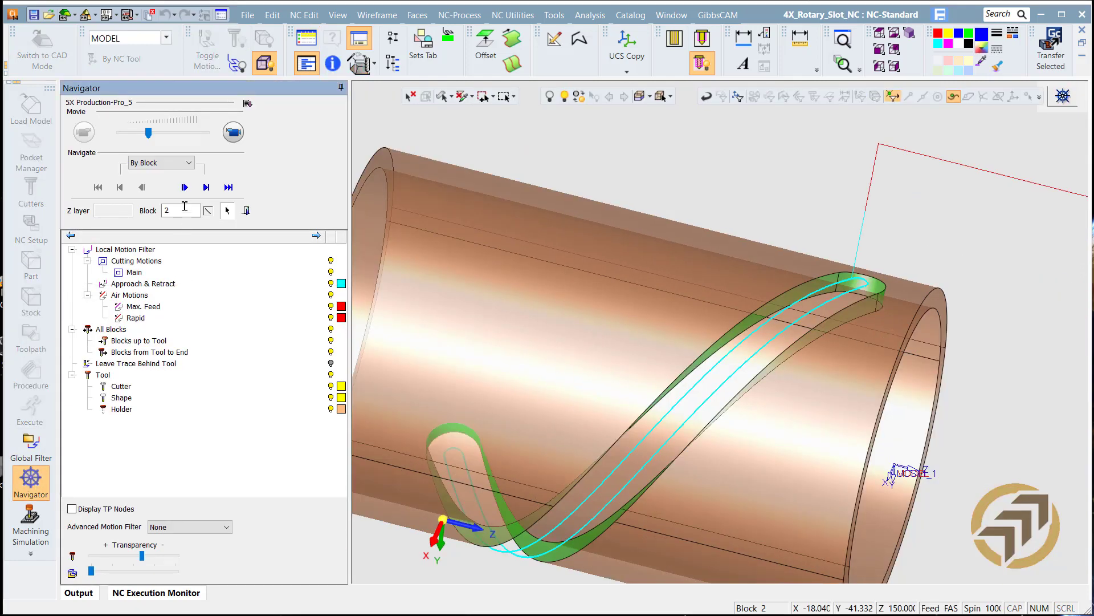
{"action": "left_click", "coordinate": [184, 188]}
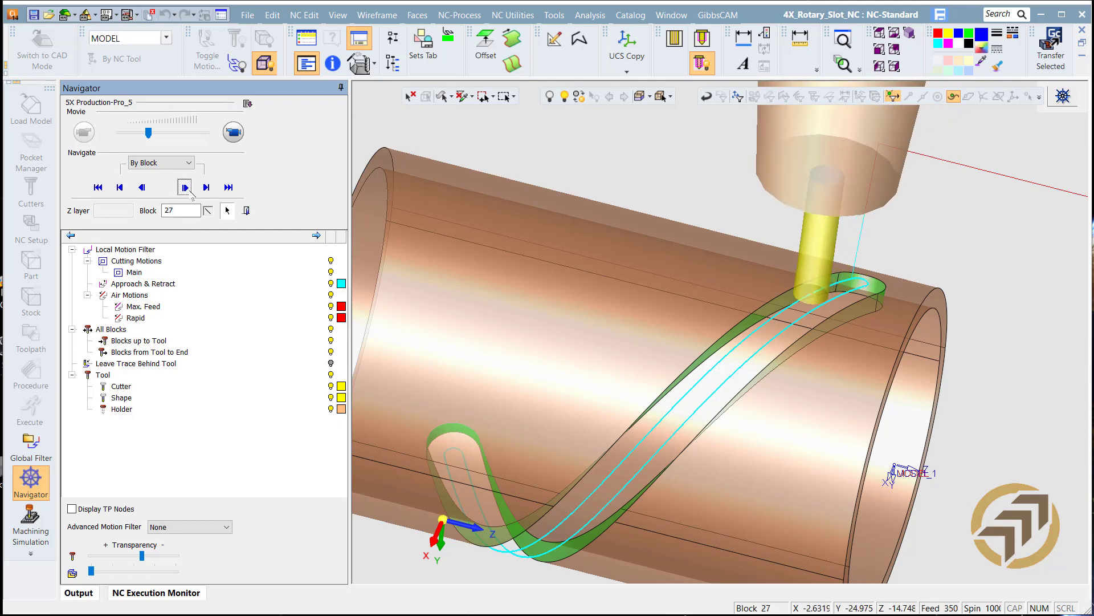
{"action": "scroll", "coordinate": [805, 218], "scroll_direction": "up", "scroll_amount": 5}
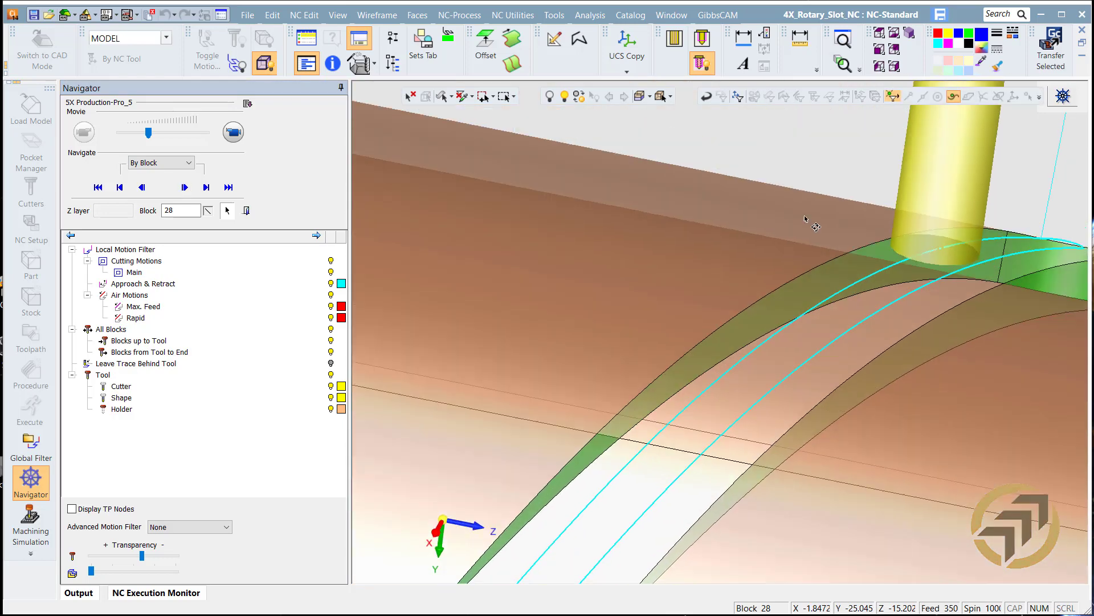
{"action": "middle_click_drag", "start_coordinate": [805, 219], "coordinate": [863, 224]}
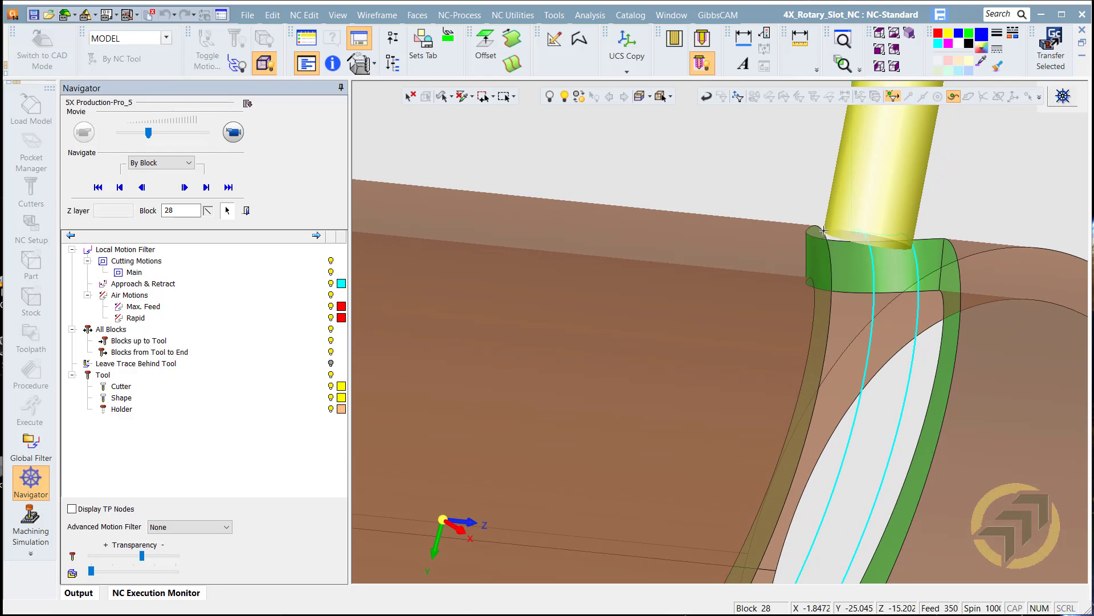
{"action": "middle_click_drag", "start_coordinate": [802, 240], "coordinate": [632, 306]}
{"action": "scroll", "coordinate": [626, 504], "scroll_direction": "down", "scroll_amount": 4}
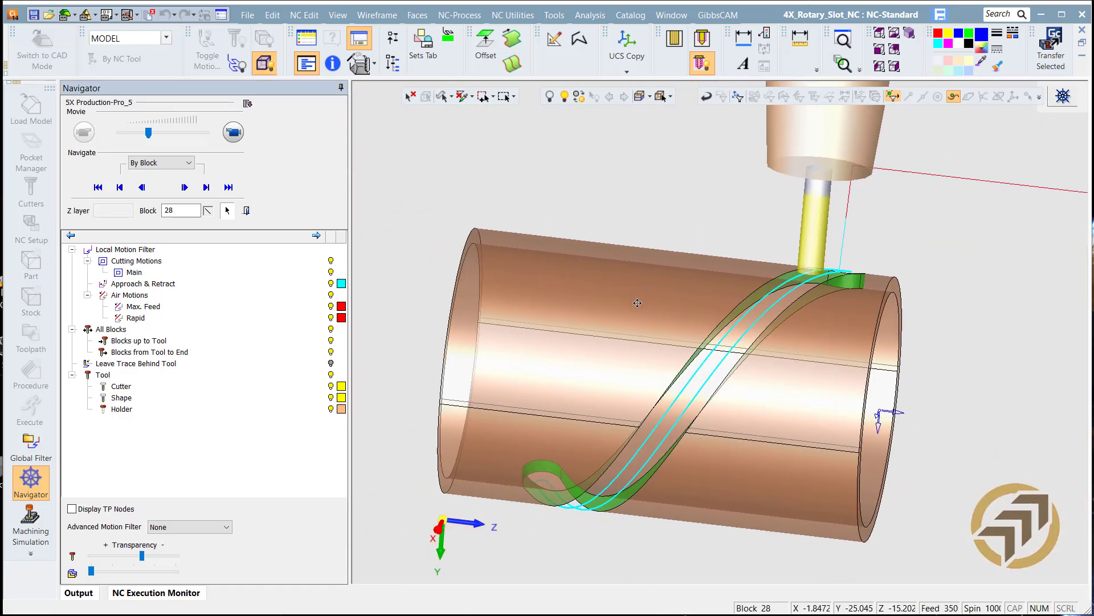
- Play the toolpath simulation along the slot at a faster speed, exit the Navigator, and examine the toolpath's depth in the slot
{"action": "left_click", "coordinate": [233, 132]}
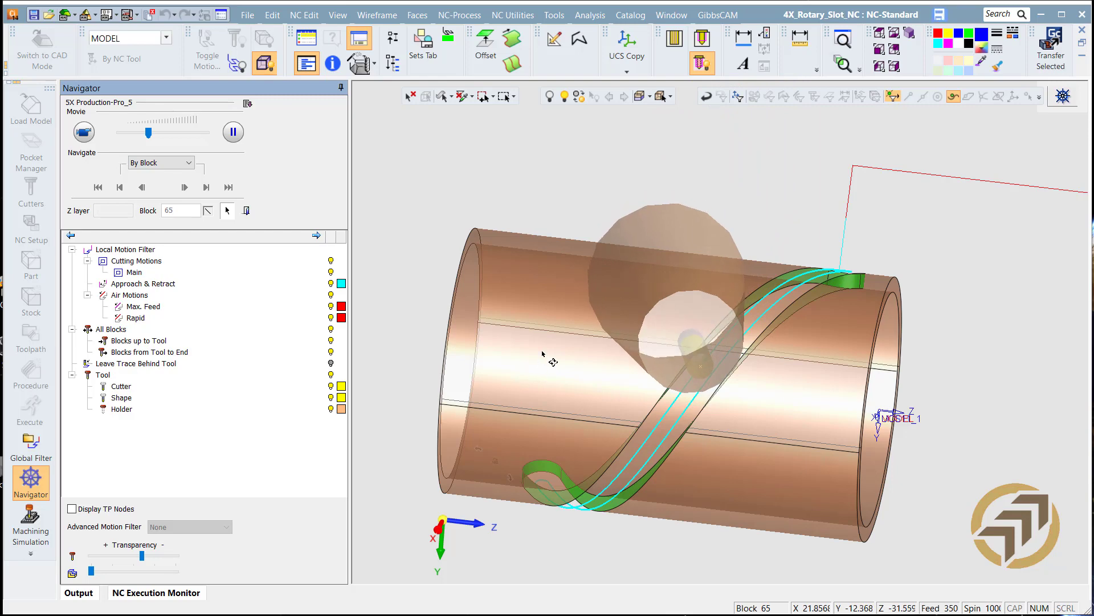
{"action": "left_click_drag", "start_coordinate": [552, 361], "coordinate": [495, 460], "text": "ctrl"}
{"action": "right_click_drag", "start_coordinate": [496, 461], "coordinate": [556, 407], "text": "ctrl"}
{"action": "left_click_drag", "start_coordinate": [555, 407], "coordinate": [606, 359], "text": "ctrl"}
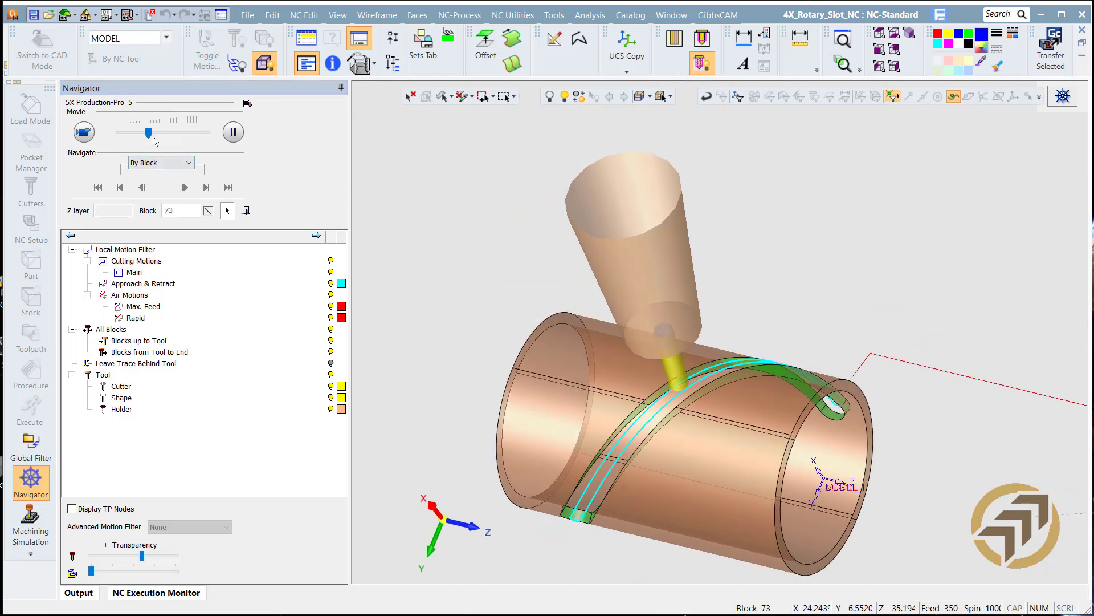
{"action": "left_click_drag", "start_coordinate": [149, 132], "coordinate": [167, 133]}
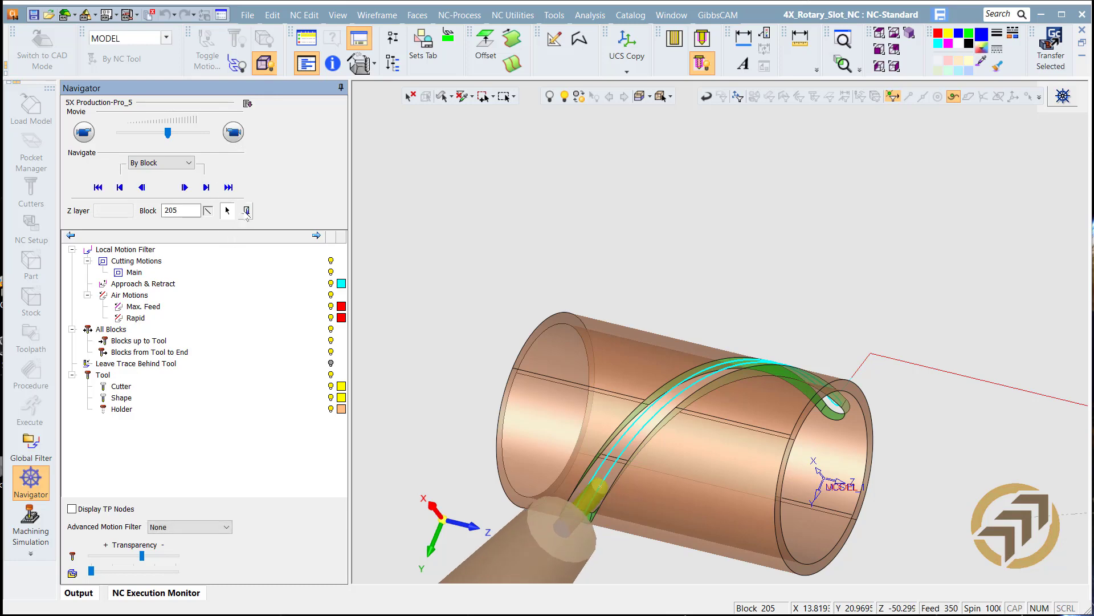
{"action": "left_click", "coordinate": [246, 210]}
{"action": "right_click_drag", "start_coordinate": [798, 342], "coordinate": [969, 126], "text": "ctrl"}
{"action": "middle_click_drag", "start_coordinate": [712, 357], "coordinate": [704, 212], "text": "ctrl"}
{"action": "left_click_drag", "start_coordinate": [648, 299], "coordinate": [648, 361], "text": "ctrl"}
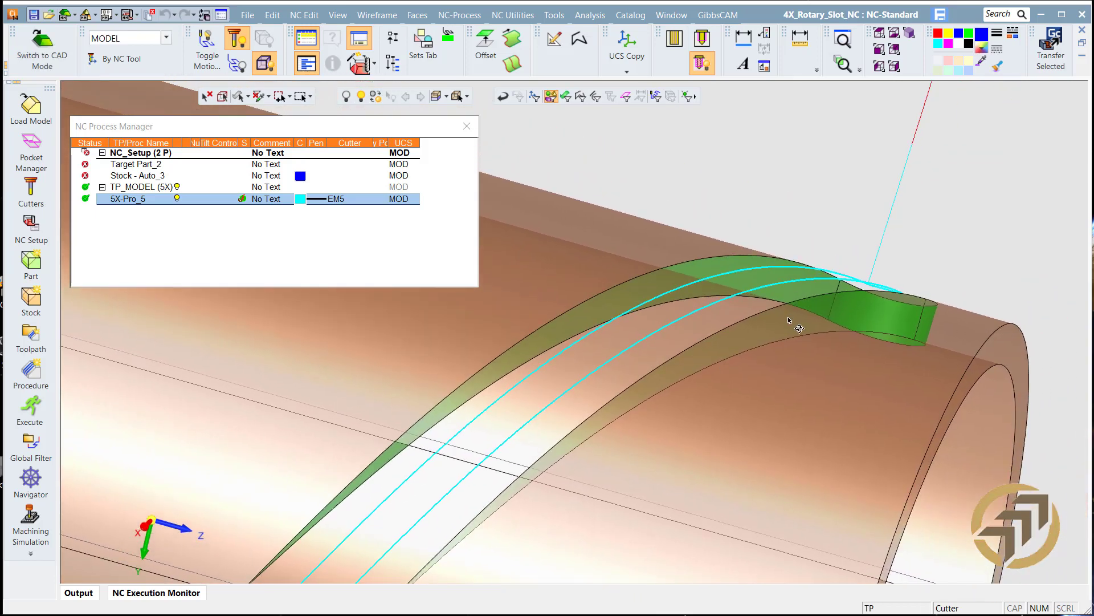
- Measure the tube wall thickness between the outer and inner edge curves at the tube's open end near the slot
{"action": "middle_click_drag", "start_coordinate": [790, 321], "coordinate": [698, 368]}
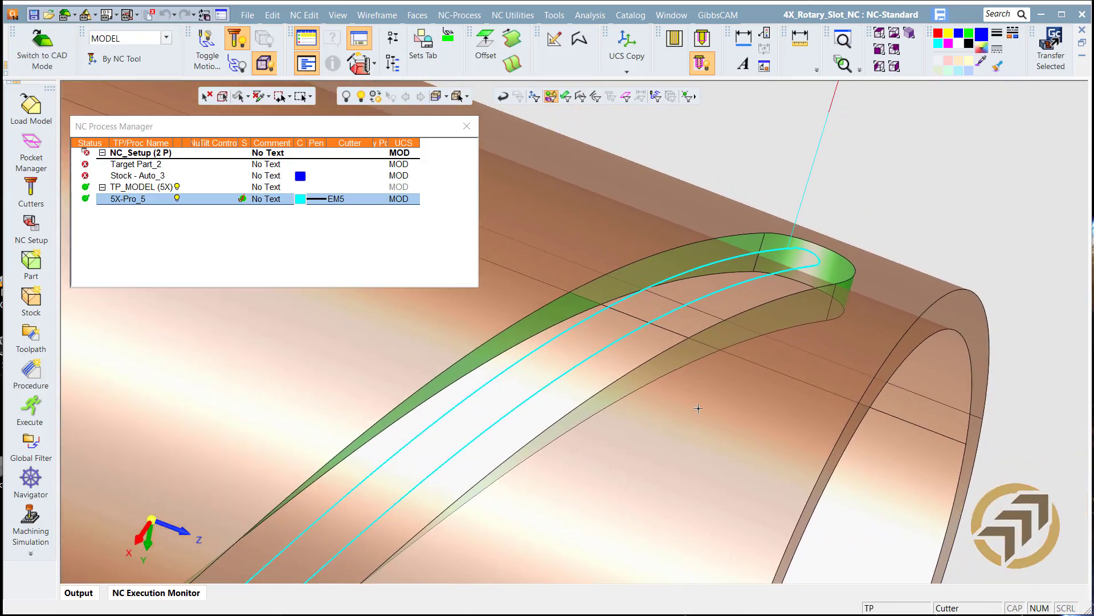
{"action": "left_click", "coordinate": [768, 289]}
{"action": "mouse_move", "coordinate": [859, 232]}
{"action": "middle_mouse_down"}
{"action": "mouse_move", "coordinate": [827, 208]}
{"action": "mouse_move", "coordinate": [859, 221]}
{"action": "middle_mouse_up"}
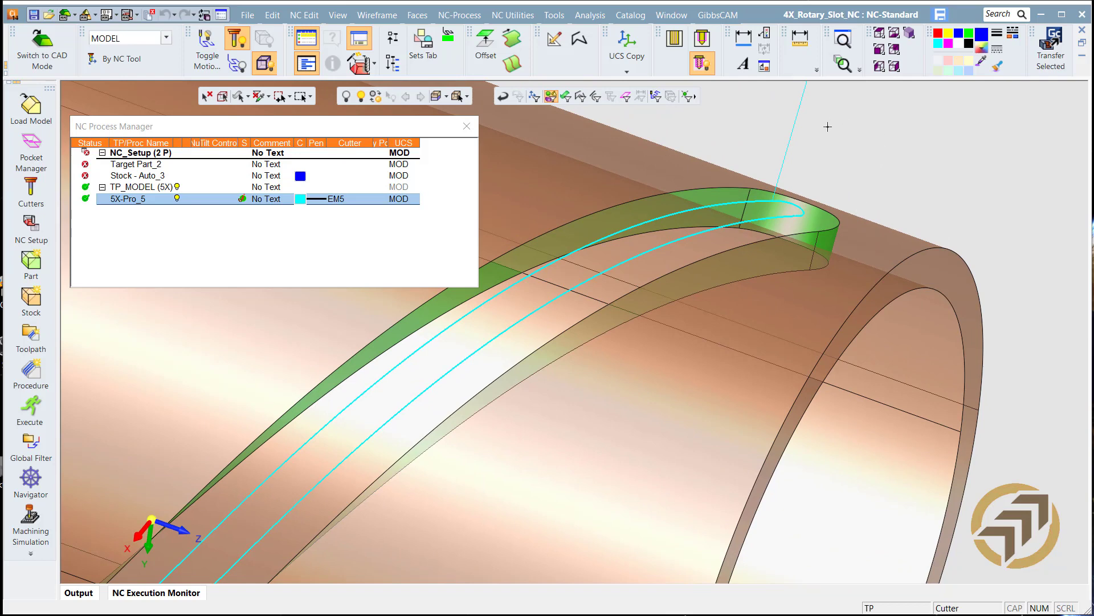
{"action": "left_click", "coordinate": [801, 40]}
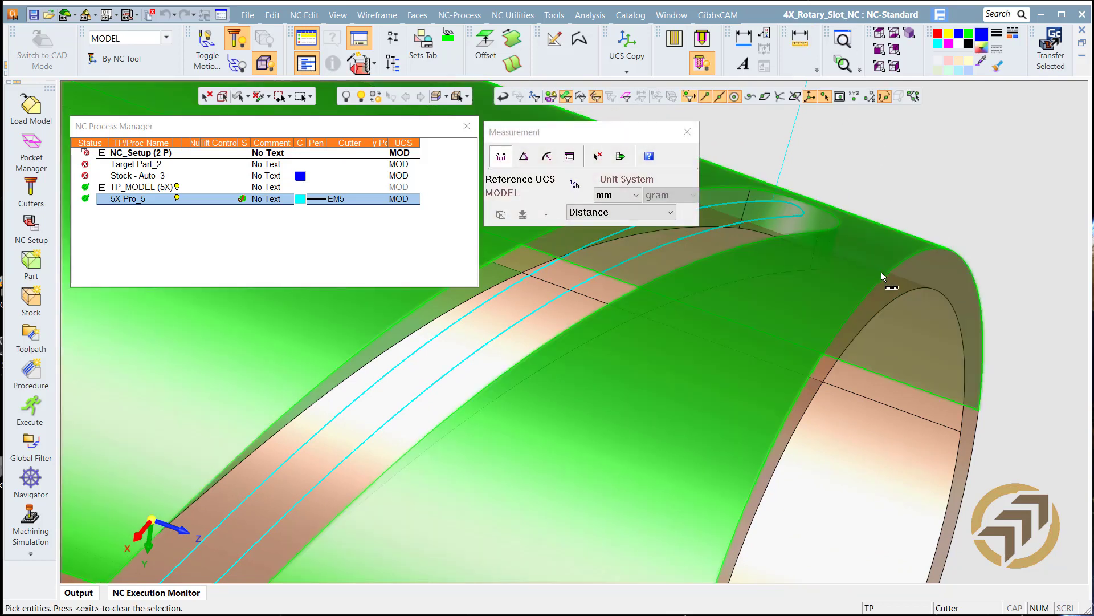
{"action": "left_click", "coordinate": [885, 271]}
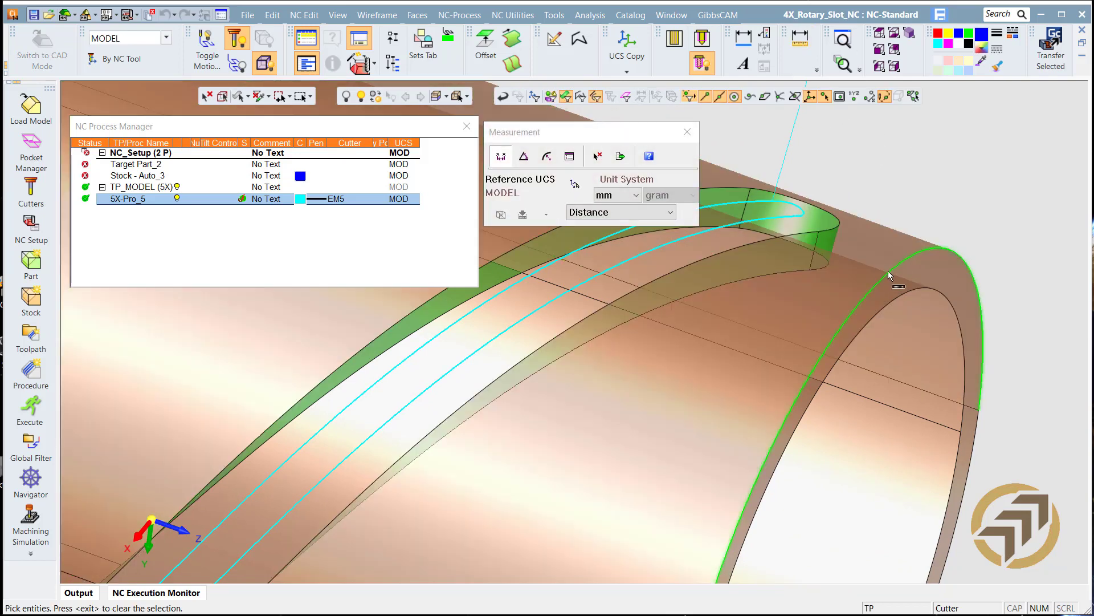
{"action": "left_click", "coordinate": [897, 298]}
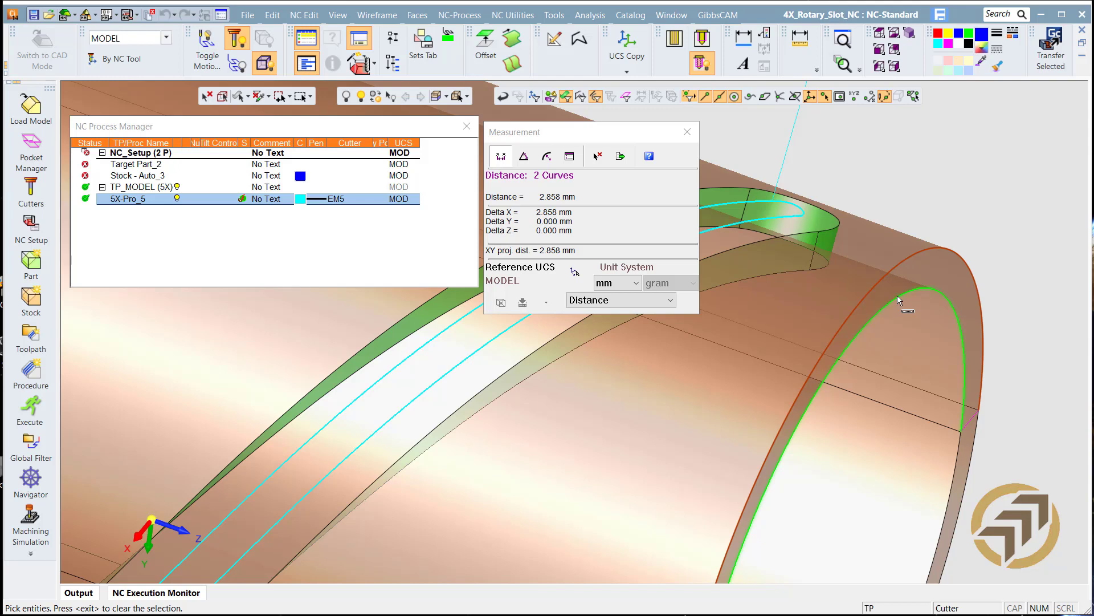
{"action": "middle_click", "coordinate": [887, 131]}
{"action": "middle_click", "coordinate": [887, 132]}
- Edit the 5X-Pro_5 tool trajectory to apply a constant axial shift of -3.5 for each contour, and recalculate the procedure
{"action": "right_click_drag", "start_coordinate": [887, 138], "coordinate": [833, 346], "text": "ctrl"}
{"action": "middle_click_drag", "start_coordinate": [641, 305], "coordinate": [714, 285], "text": "ctrl"}
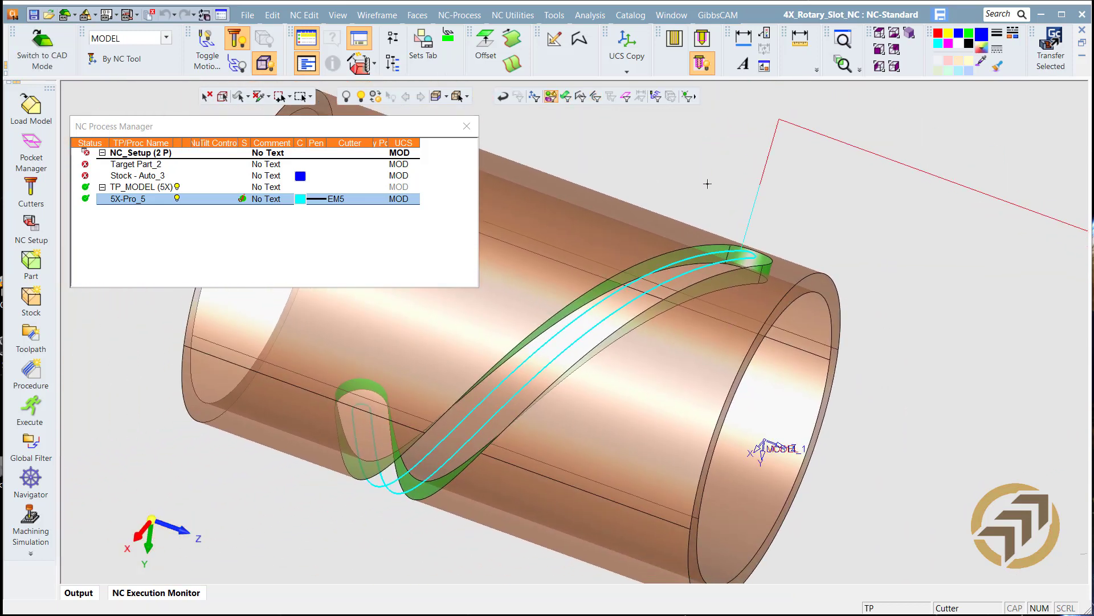
{"action": "double_click", "coordinate": [126, 200]}
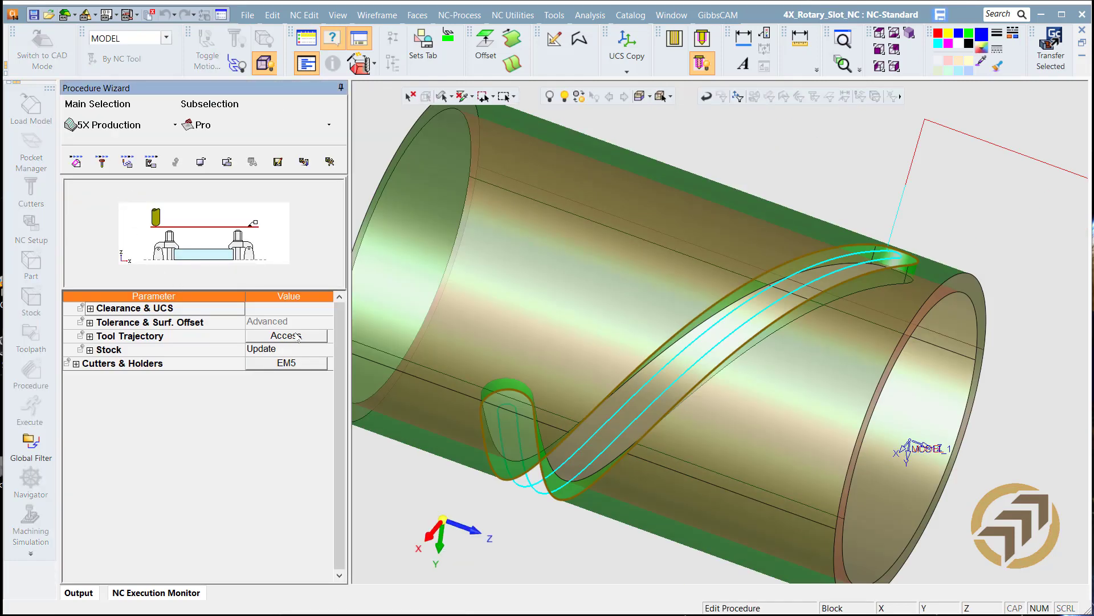
{"action": "left_click", "coordinate": [297, 336]}
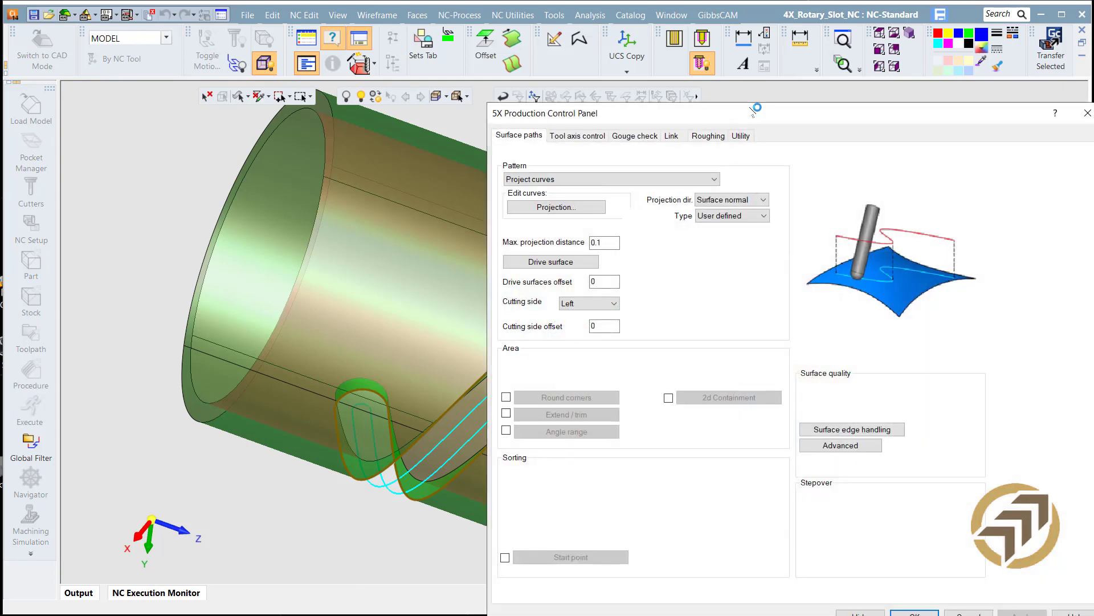
{"action": "left_click_drag", "start_coordinate": [753, 108], "coordinate": [376, 58]}
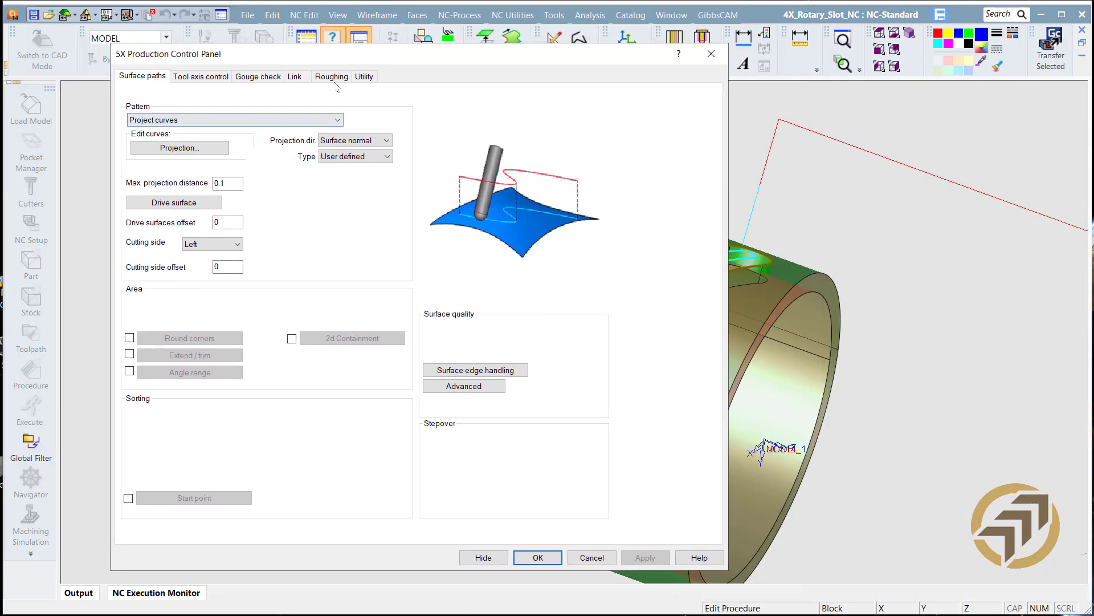
{"action": "left_click", "coordinate": [365, 76]}
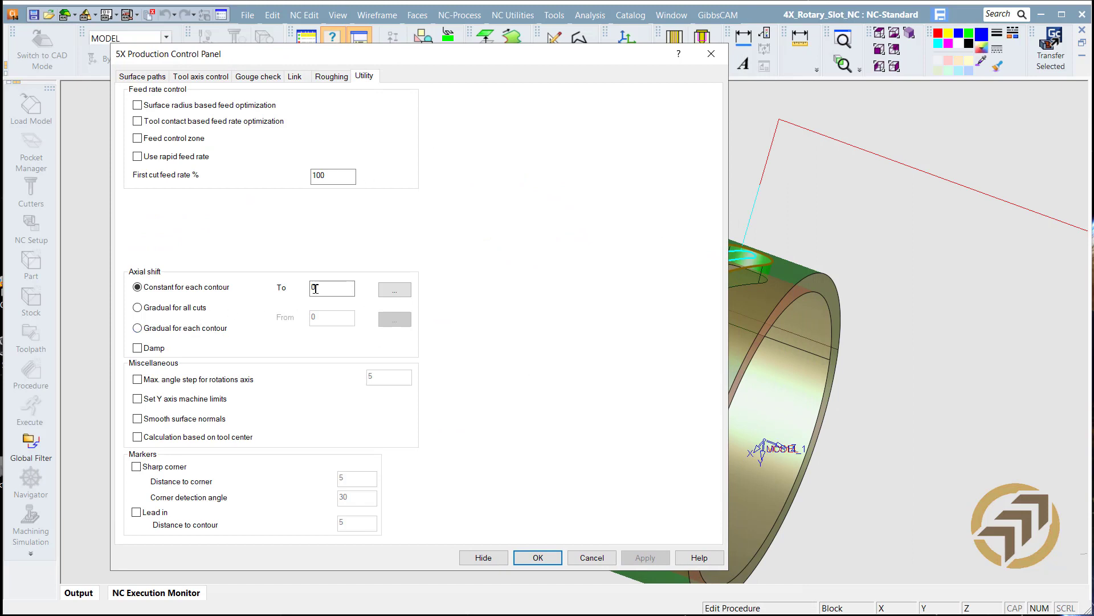
{"action": "left_click", "coordinate": [334, 287]}
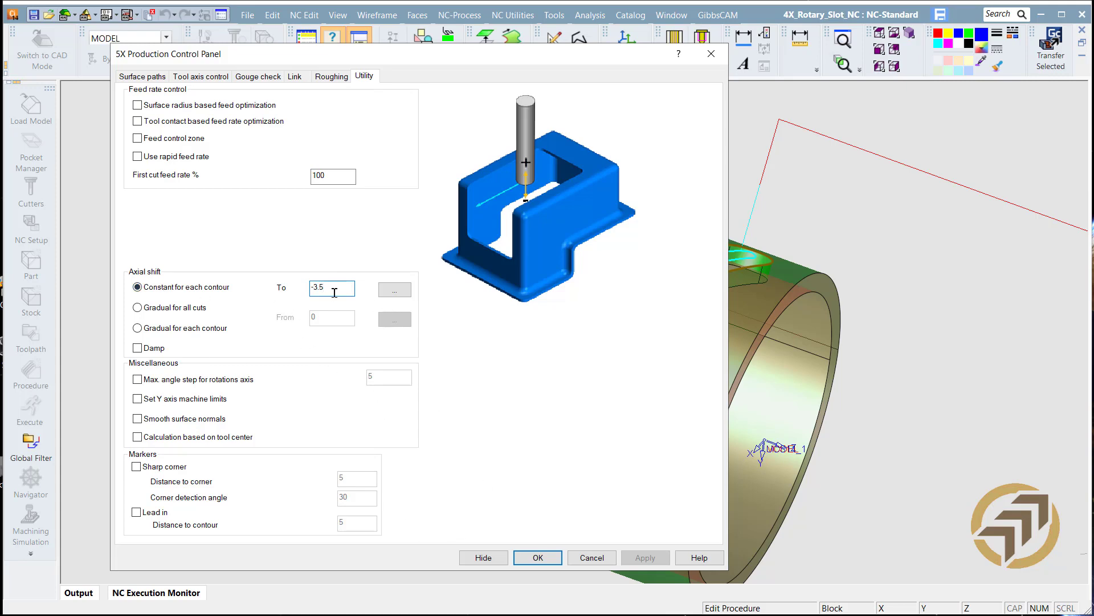
{"action": "left_click", "coordinate": [535, 557]}
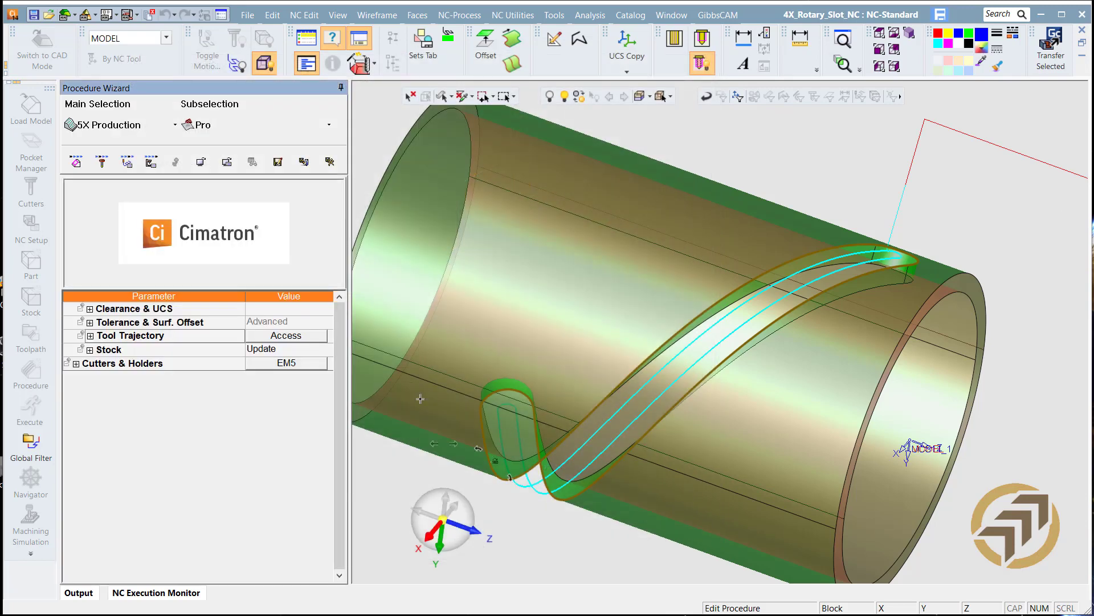
{"action": "left_click", "coordinate": [327, 159]}
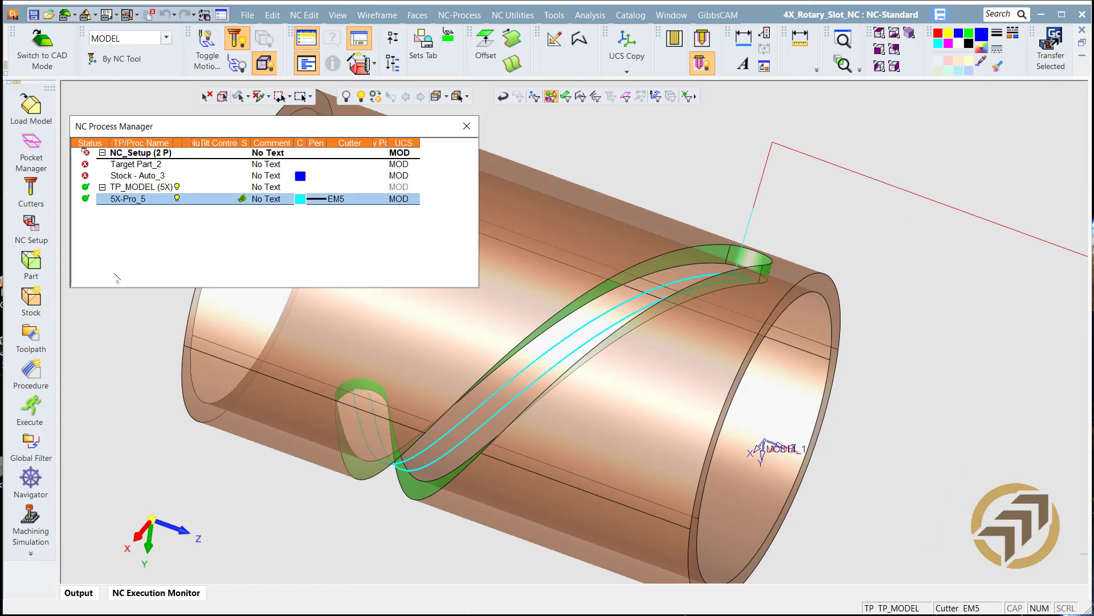
- Open the Navigator and place the cutter at block 25 of the toolpath, close to the slot's rounded end
{"action": "left_click", "coordinate": [31, 477]}
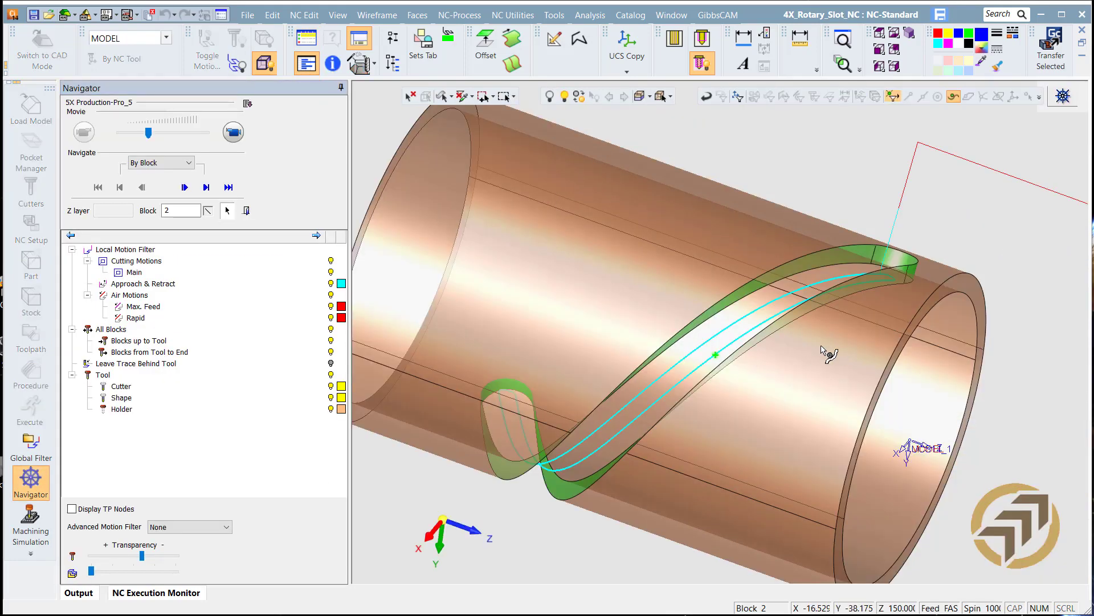
{"action": "middle_click_drag", "start_coordinate": [874, 401], "coordinate": [713, 464], "text": "ctrl"}
{"action": "right_click_drag", "start_coordinate": [713, 464], "coordinate": [858, 152], "text": "ctrl"}
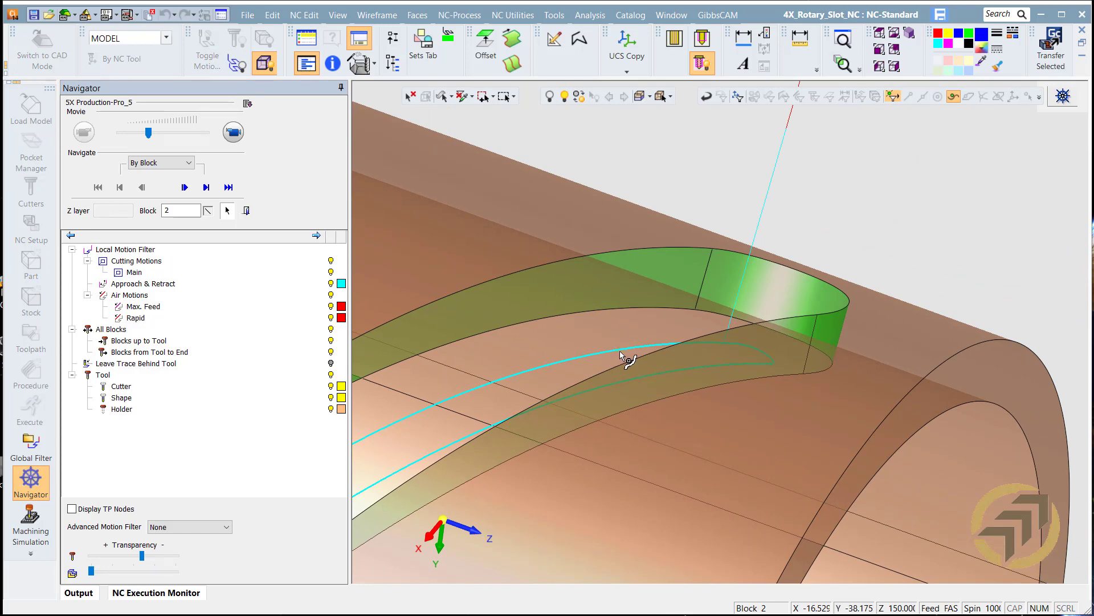
{"action": "left_click", "coordinate": [621, 351]}
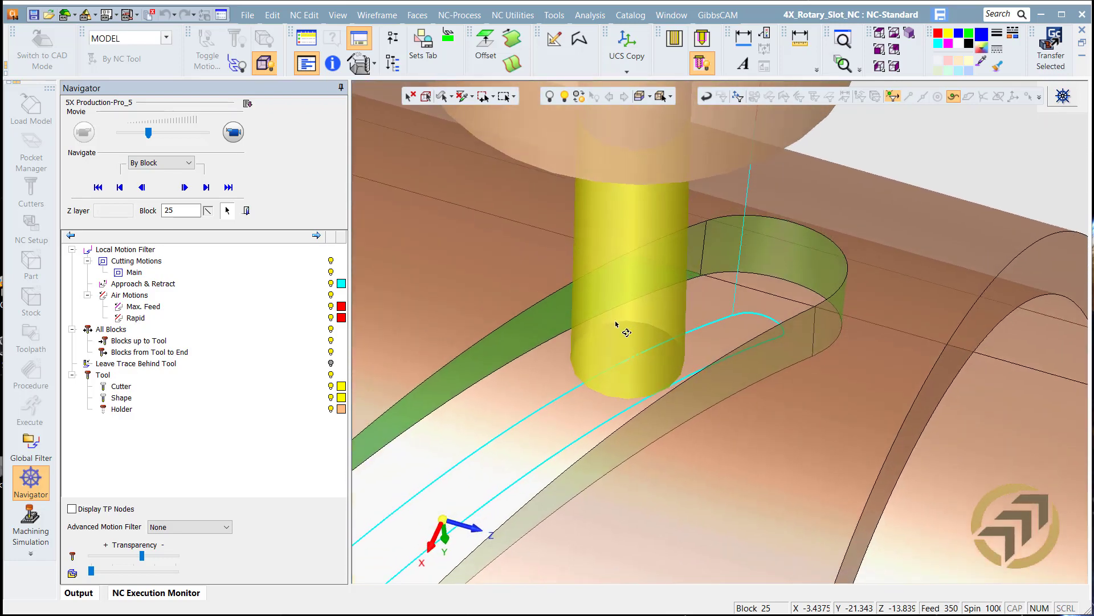
- Examine the cutter's depth through the tube wall from several angles and exit the Navigator
{"action": "right_click_drag", "start_coordinate": [644, 264], "coordinate": [577, 512], "text": "ctrl"}
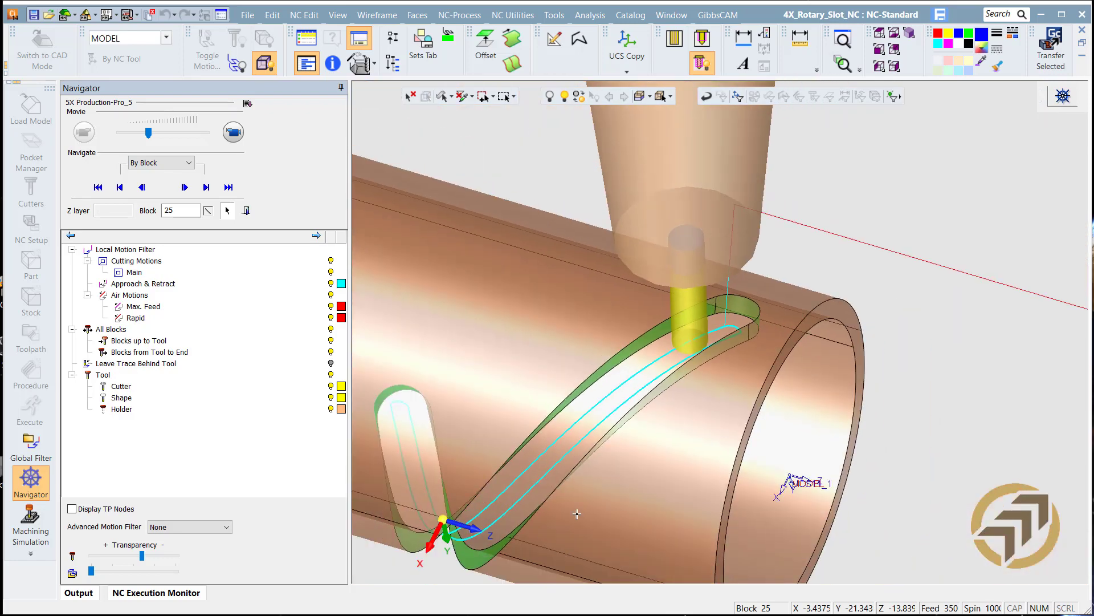
{"action": "middle_click_drag", "start_coordinate": [699, 424], "coordinate": [794, 314], "text": "ctrl"}
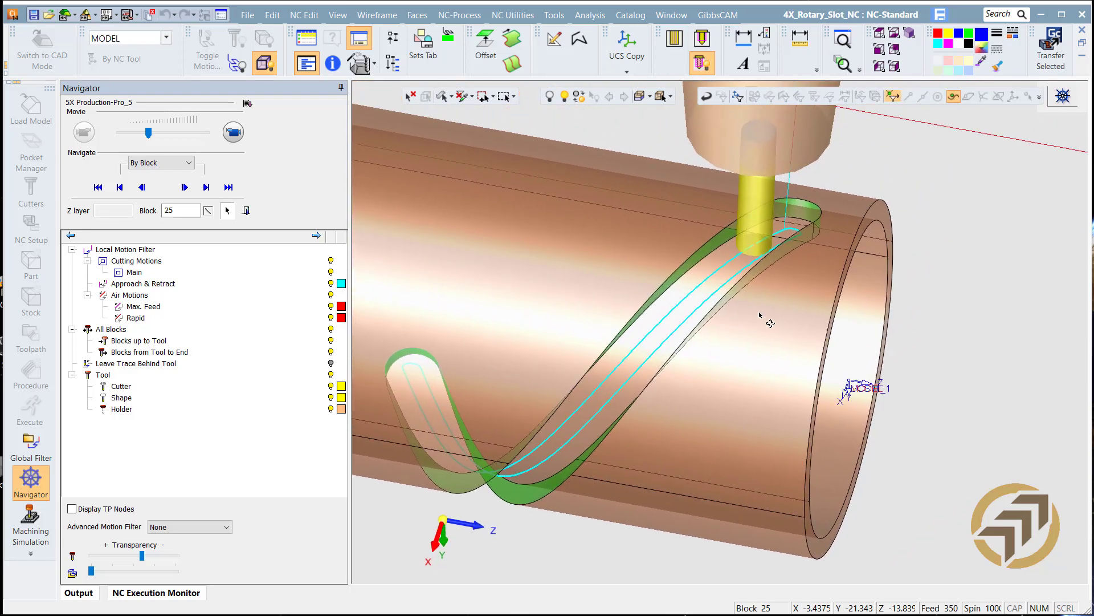
{"action": "mouse_move", "coordinate": [759, 315]}
{"action": "left_mouse_down", "text": "ctrl"}
{"action": "mouse_move", "coordinate": [826, 310]}
{"action": "mouse_move", "coordinate": [750, 317]}
{"action": "left_mouse_up", "text": "ctrl"}
{"action": "right_click_drag", "start_coordinate": [750, 317], "coordinate": [757, 453], "text": "ctrl"}
{"action": "middle_click_drag", "start_coordinate": [740, 364], "coordinate": [750, 403], "text": "ctrl"}
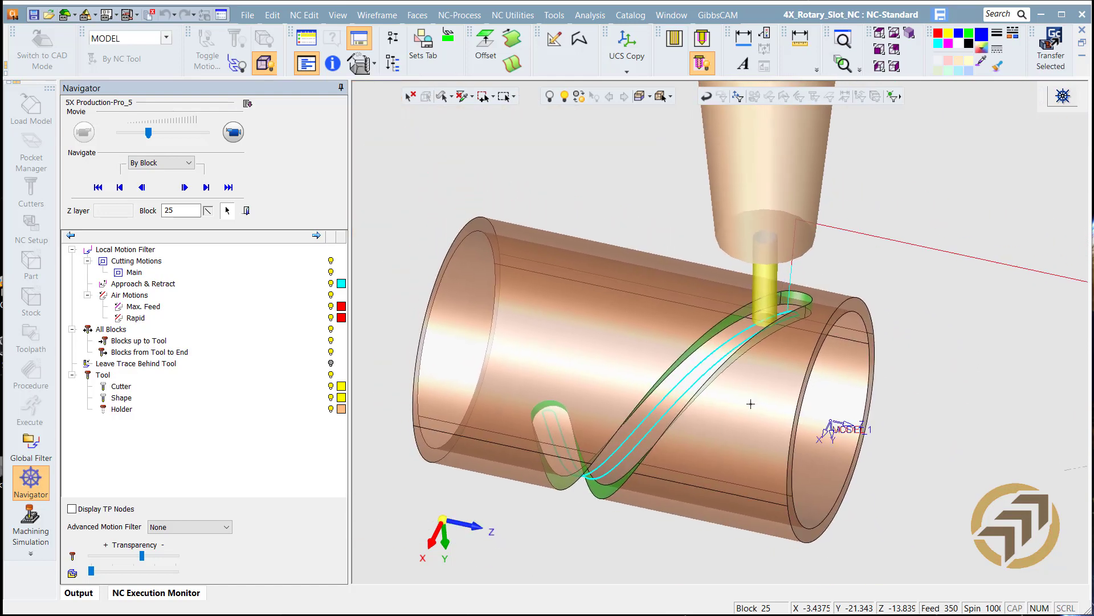
{"action": "mouse_move", "coordinate": [750, 403]}
{"action": "left_mouse_down", "text": "ctrl"}
{"action": "mouse_move", "coordinate": [772, 364]}
{"action": "mouse_move", "coordinate": [754, 394]}
{"action": "left_mouse_up", "text": "ctrl"}
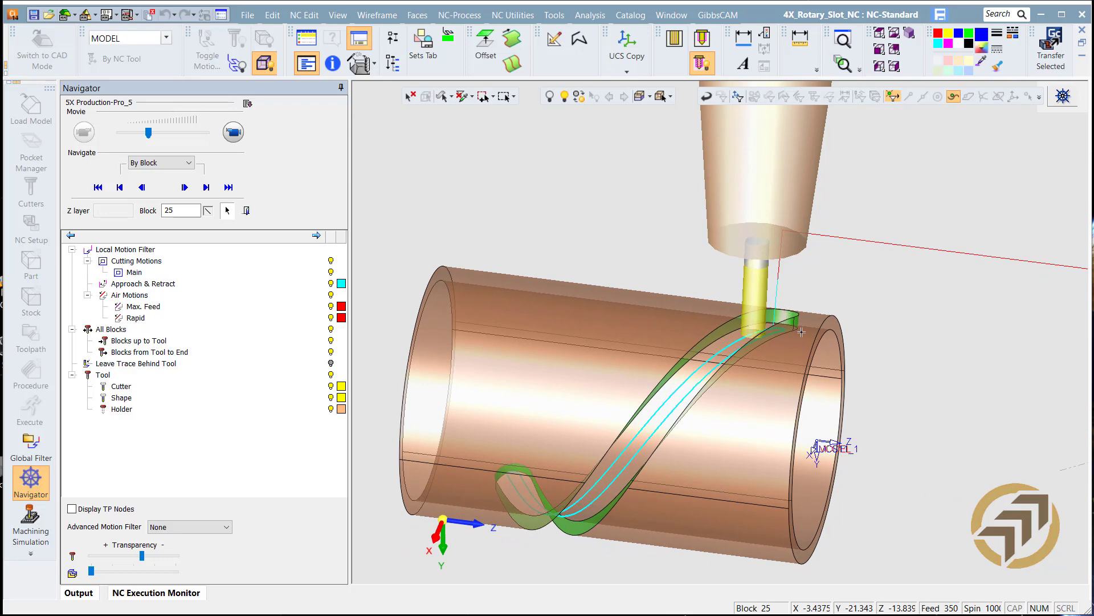
{"action": "mouse_move", "coordinate": [761, 340]}
{"action": "middle_mouse_down"}
{"action": "mouse_move", "coordinate": [754, 383]}
{"action": "mouse_move", "coordinate": [758, 333]}
{"action": "middle_mouse_up"}
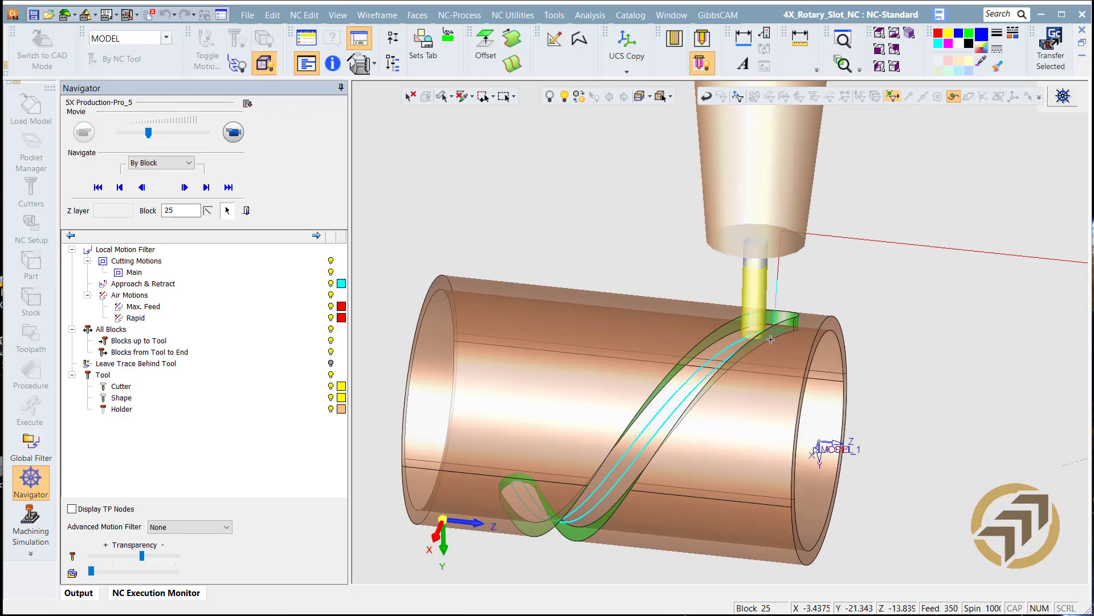
{"action": "scroll", "coordinate": [831, 277], "scroll_direction": "up", "scroll_amount": 5}
{"action": "scroll", "coordinate": [831, 278], "scroll_direction": "down", "scroll_amount": 5}
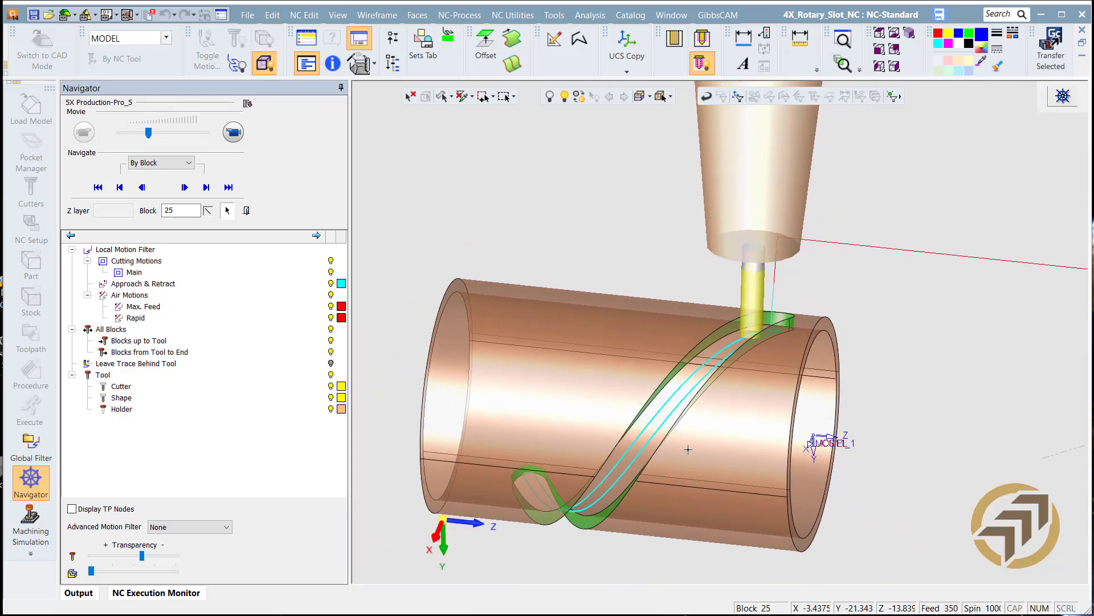
{"action": "middle_click_drag", "start_coordinate": [758, 371], "coordinate": [721, 382]}
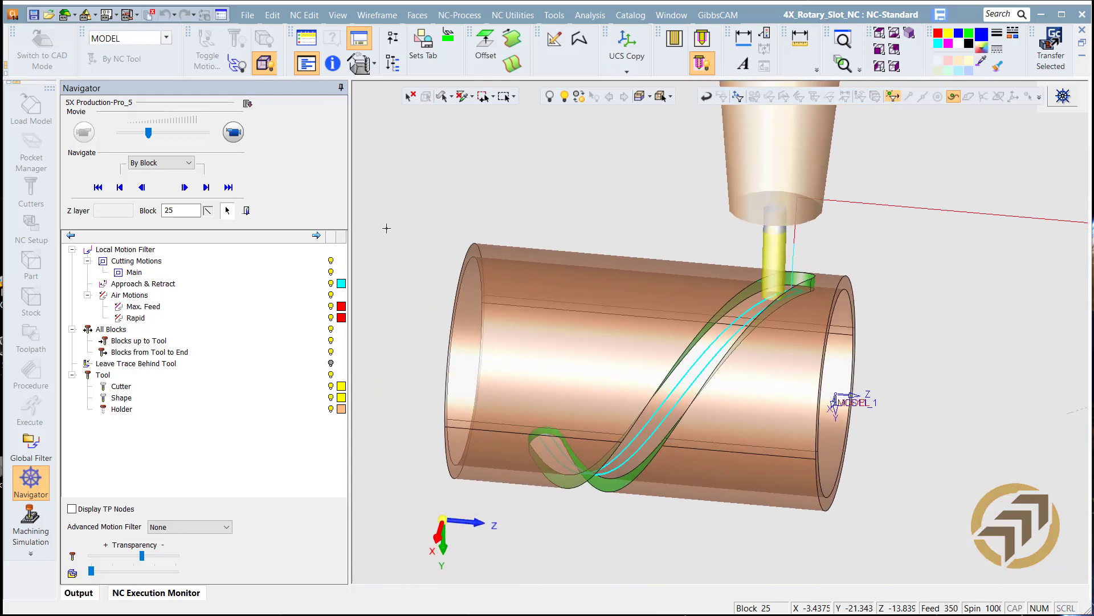
{"action": "left_click", "coordinate": [246, 211]}
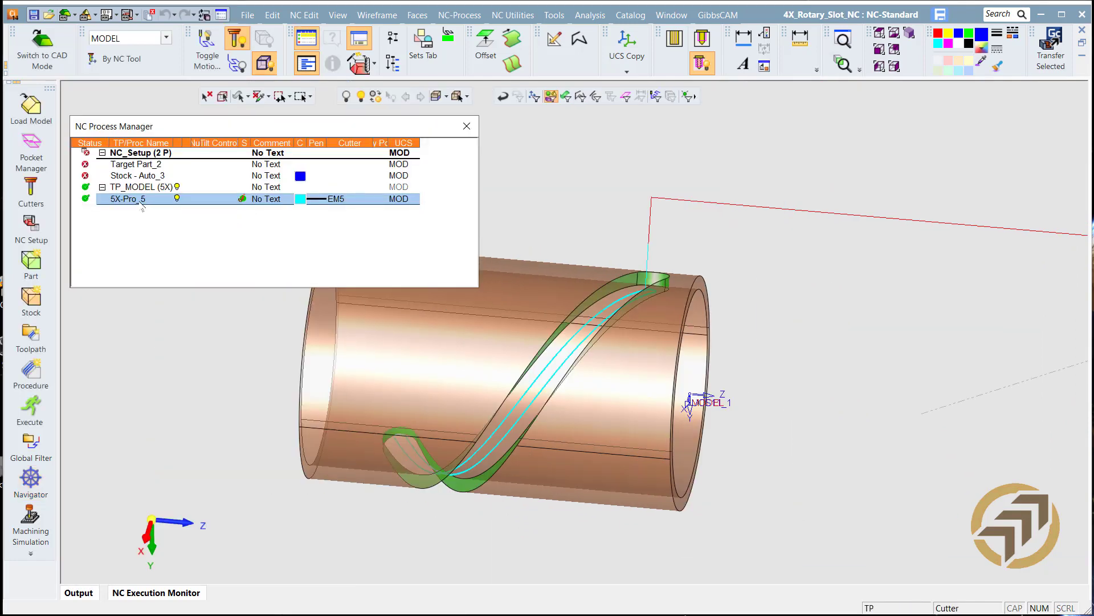
- Reopen the 5X-Pro_5 procedure for editing and set its Stock parameter to Advanced
{"action": "double_click", "coordinate": [141, 200]}
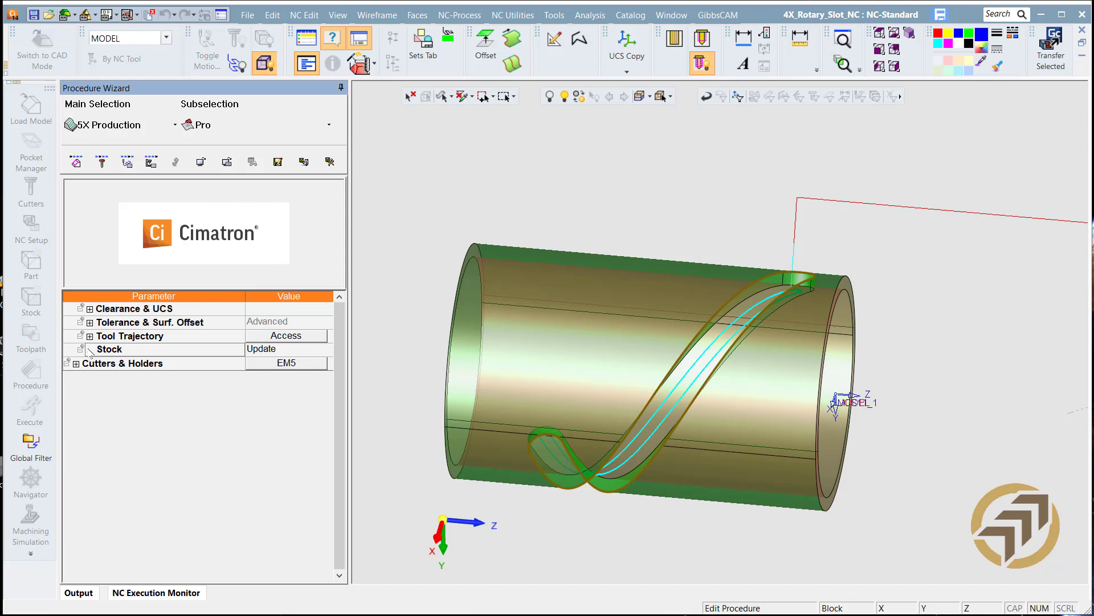
{"action": "left_click", "coordinate": [299, 349]}
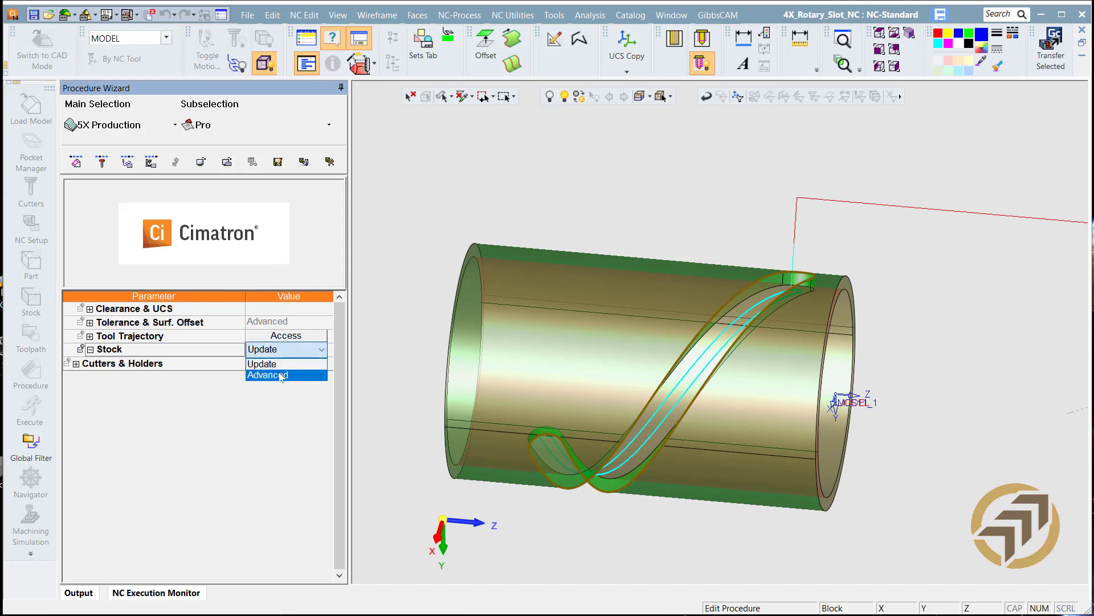
{"action": "left_click", "coordinate": [280, 375]}
{"action": "left_click", "coordinate": [273, 363]}
{"action": "left_click", "coordinate": [271, 375]}
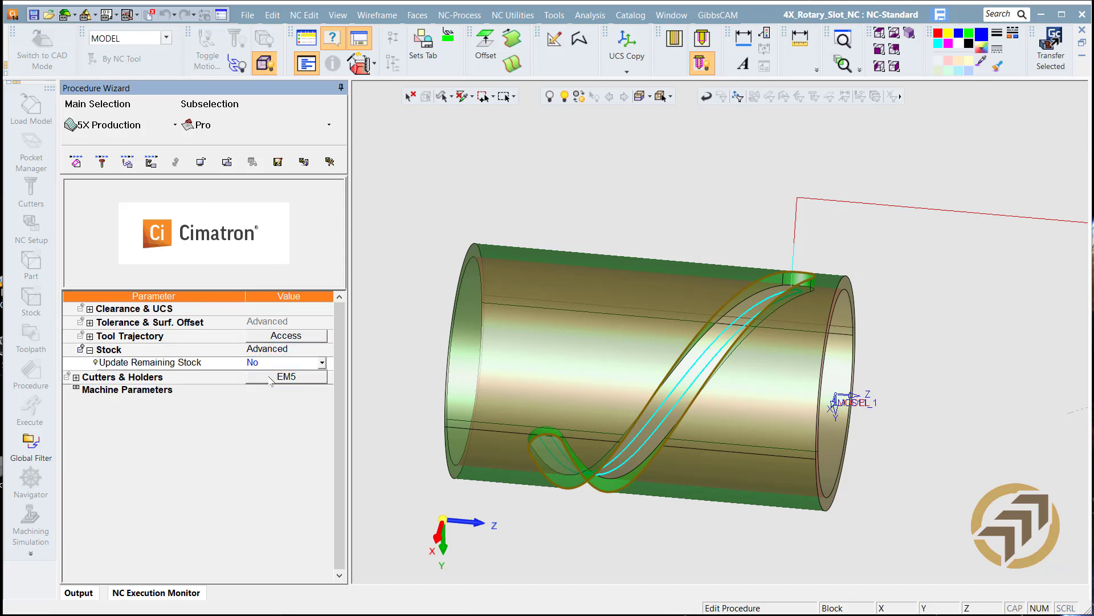
- Enable Depth Cuts in the tool trajectory's roughing settings with 7 roughing passes at 0.5 spacing and 0 finishing passes
{"action": "left_click", "coordinate": [301, 335]}
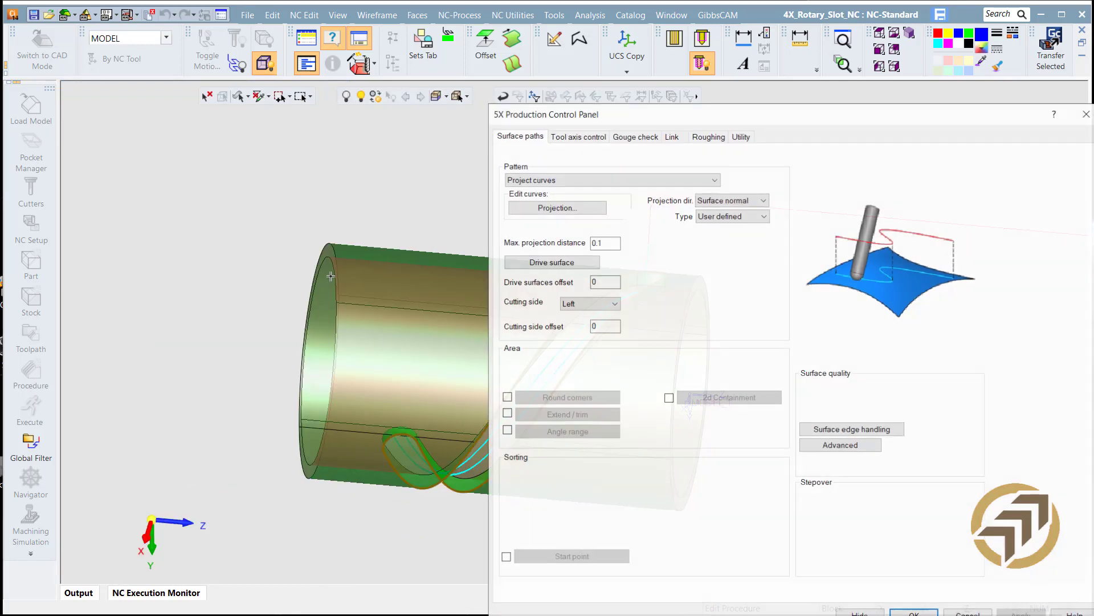
{"action": "left_click_drag", "start_coordinate": [724, 114], "coordinate": [329, 69]}
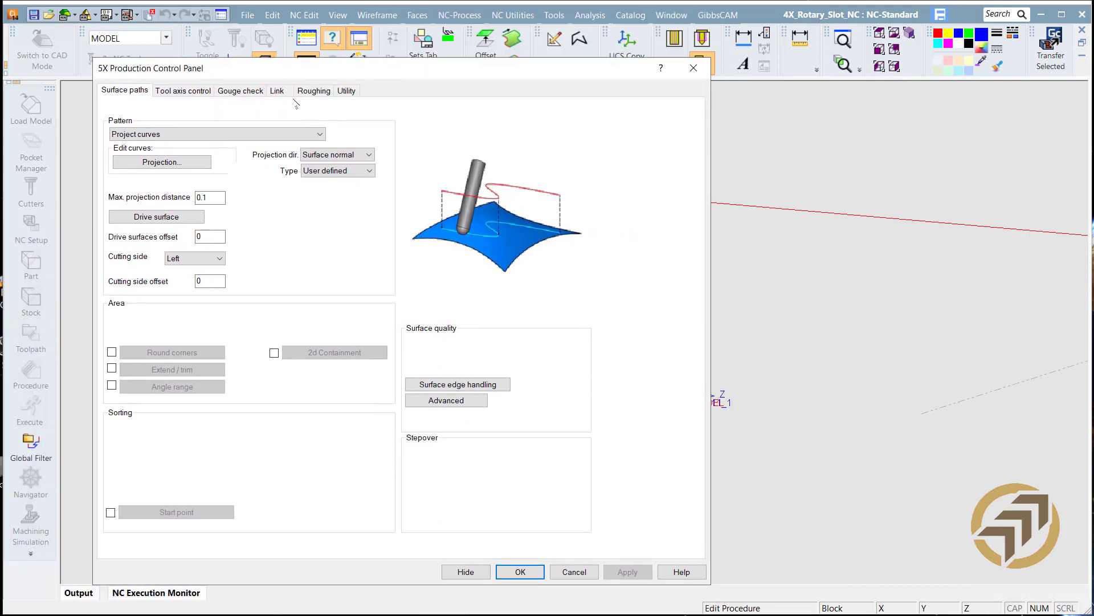
{"action": "left_click", "coordinate": [314, 93]}
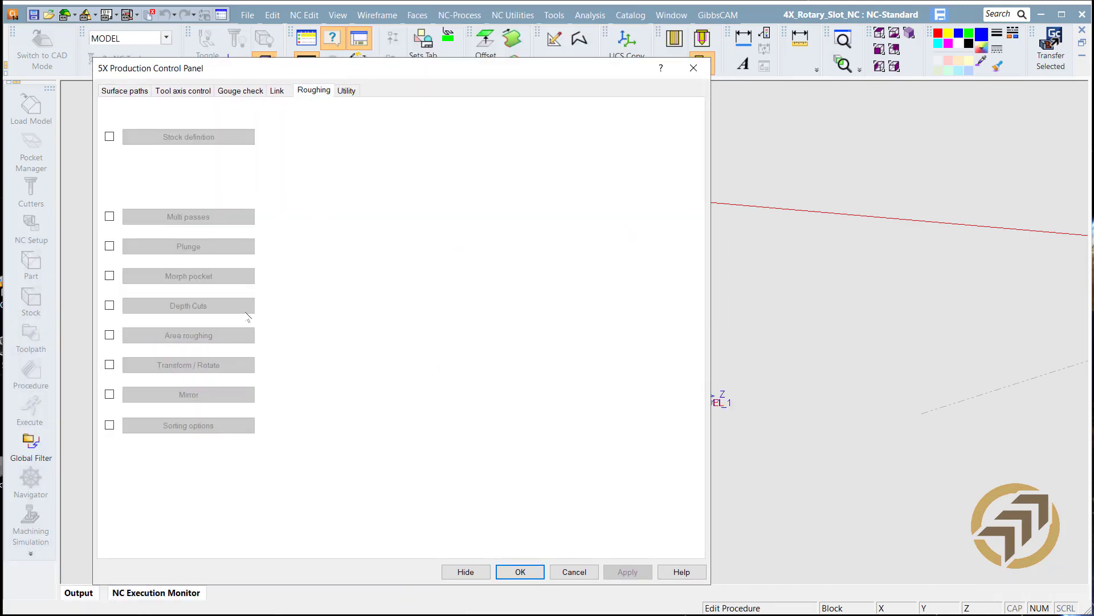
{"action": "left_click", "coordinate": [109, 305]}
{"action": "left_click", "coordinate": [188, 306]}
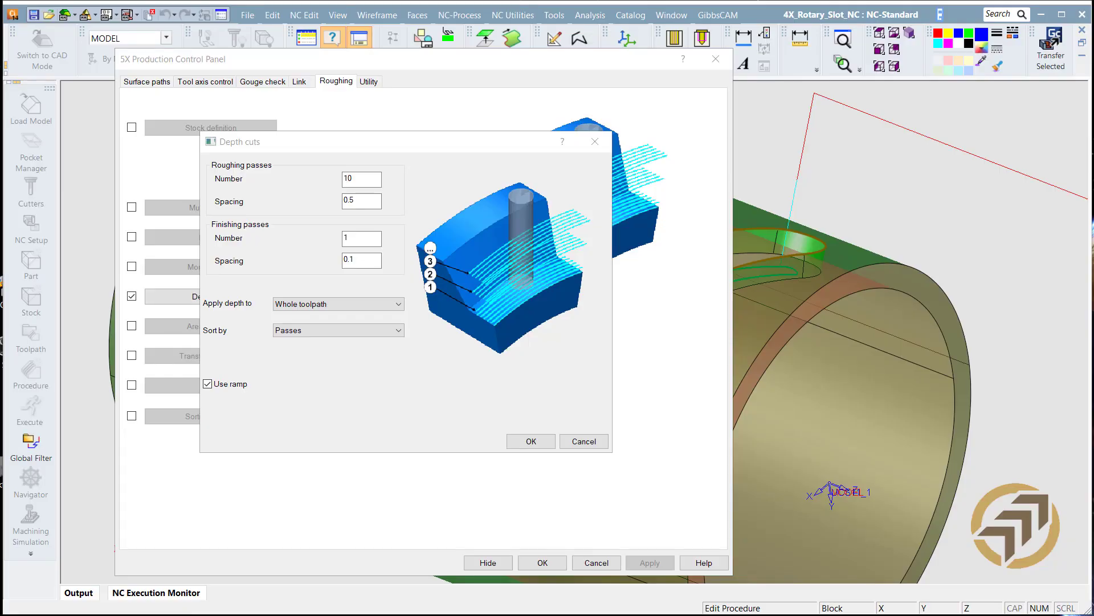
{"action": "double_click", "coordinate": [358, 240]}
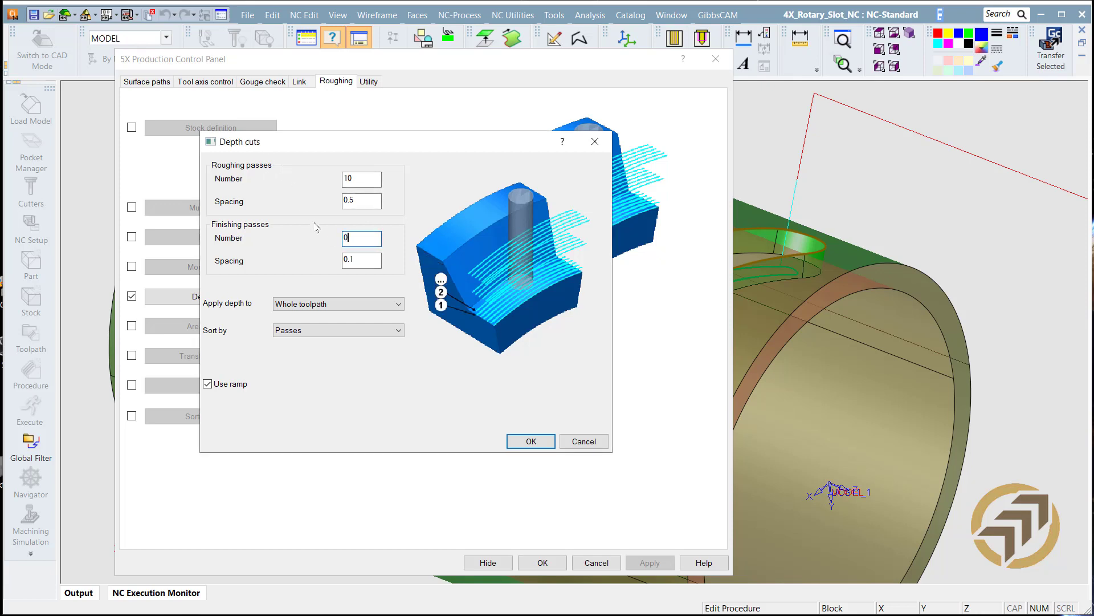
{"action": "left_click", "coordinate": [363, 200]}
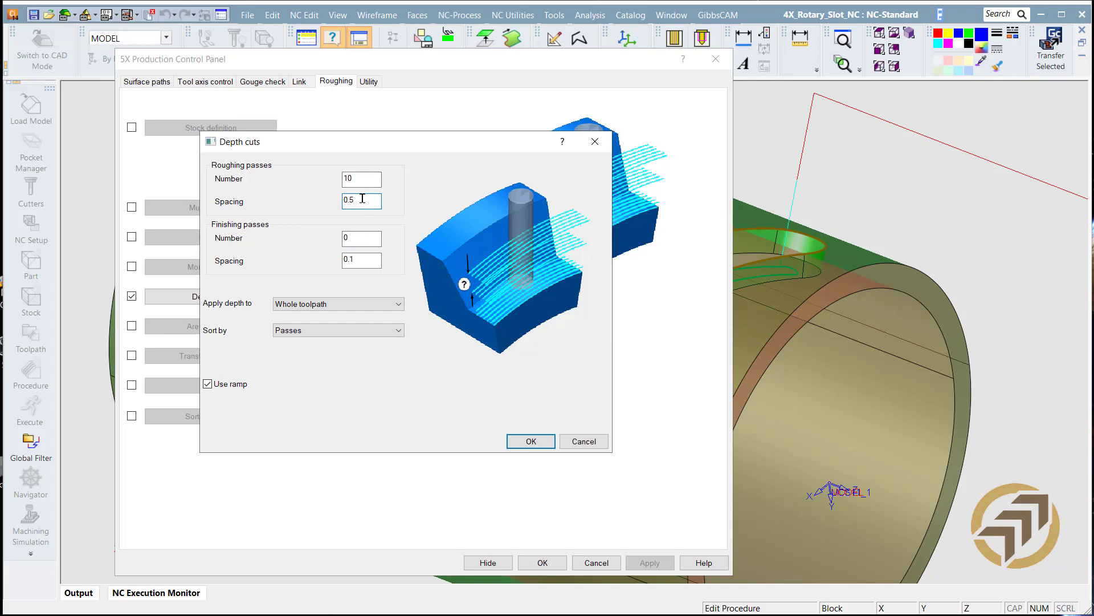
{"action": "double_click", "coordinate": [357, 178]}
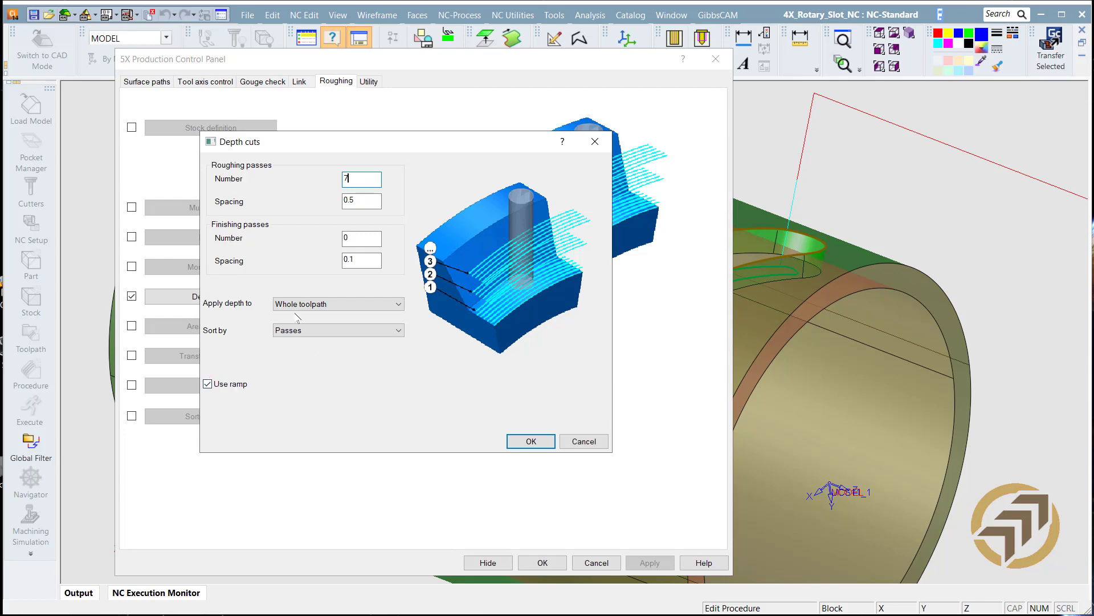
{"action": "left_click", "coordinate": [530, 441]}
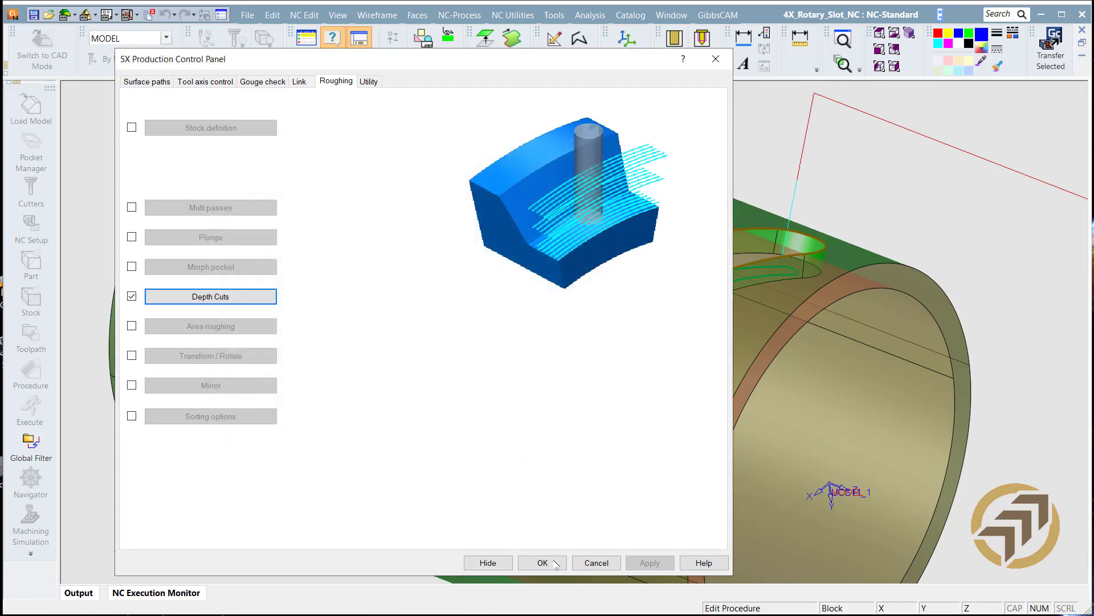
- Accept the depth-cut settings, recalculate the 5X-Pro_5 procedure and inspect its passes at the slot's rounded end
{"action": "left_click", "coordinate": [543, 563]}
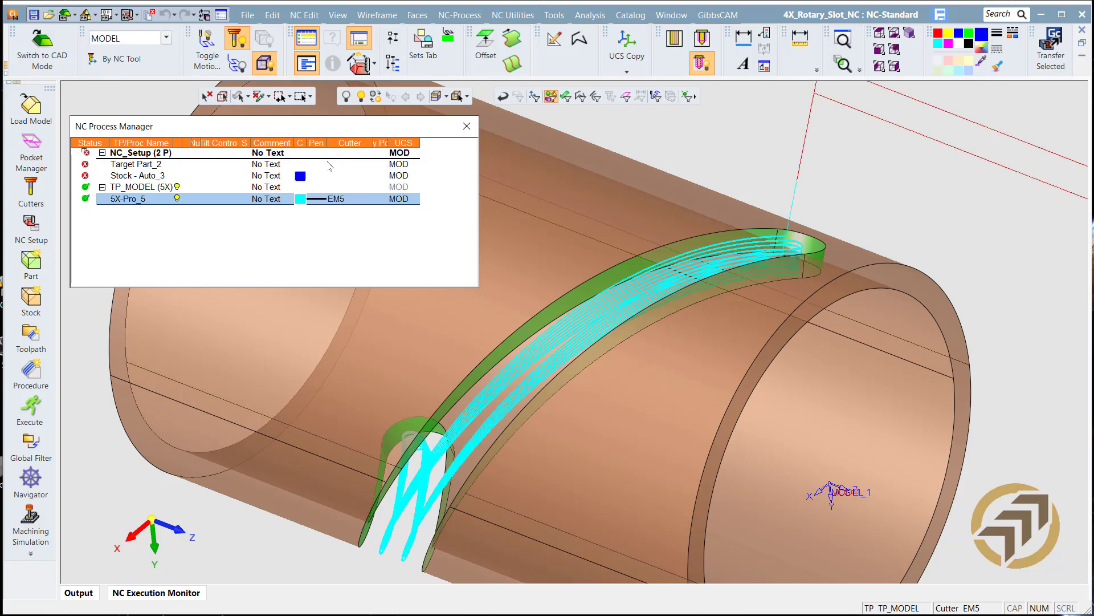
{"action": "scroll", "coordinate": [542, 322], "scroll_direction": "up", "scroll_amount": 5}
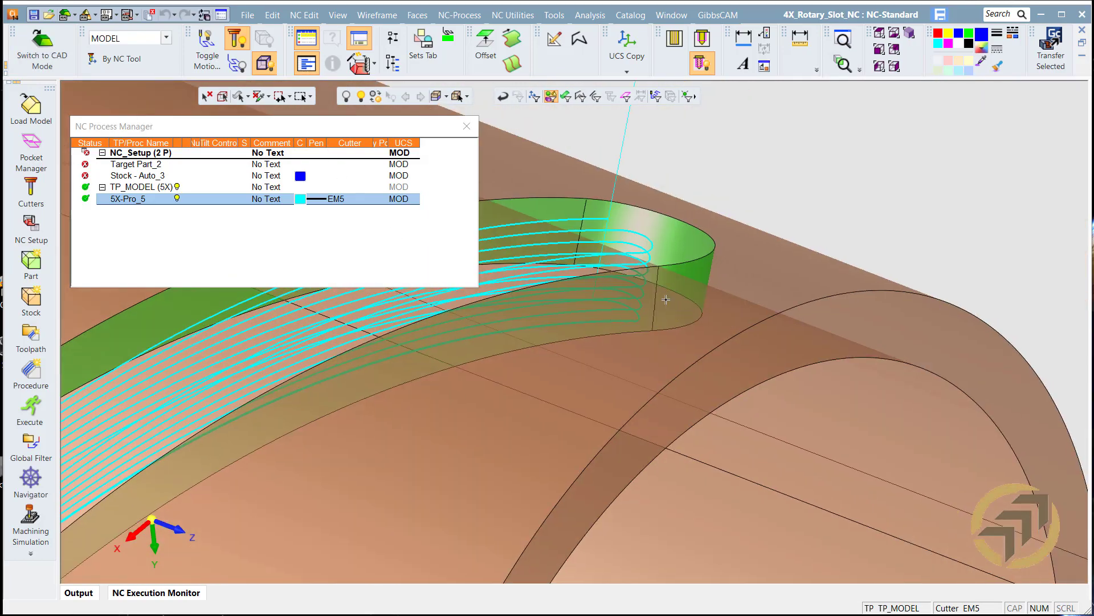
{"action": "middle_click_drag", "start_coordinate": [666, 299], "coordinate": [650, 280]}
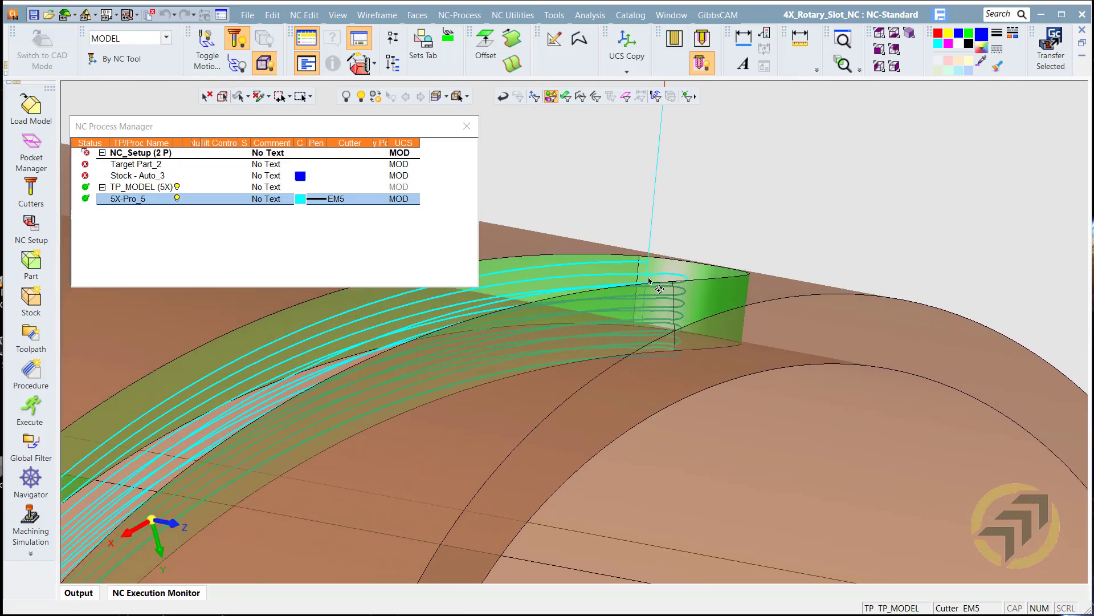
- Open 5X-Pro_5 in the Navigator, place the cutter at block 17, examine its entry depth from several angles and exit
{"action": "left_click", "coordinate": [114, 200]}
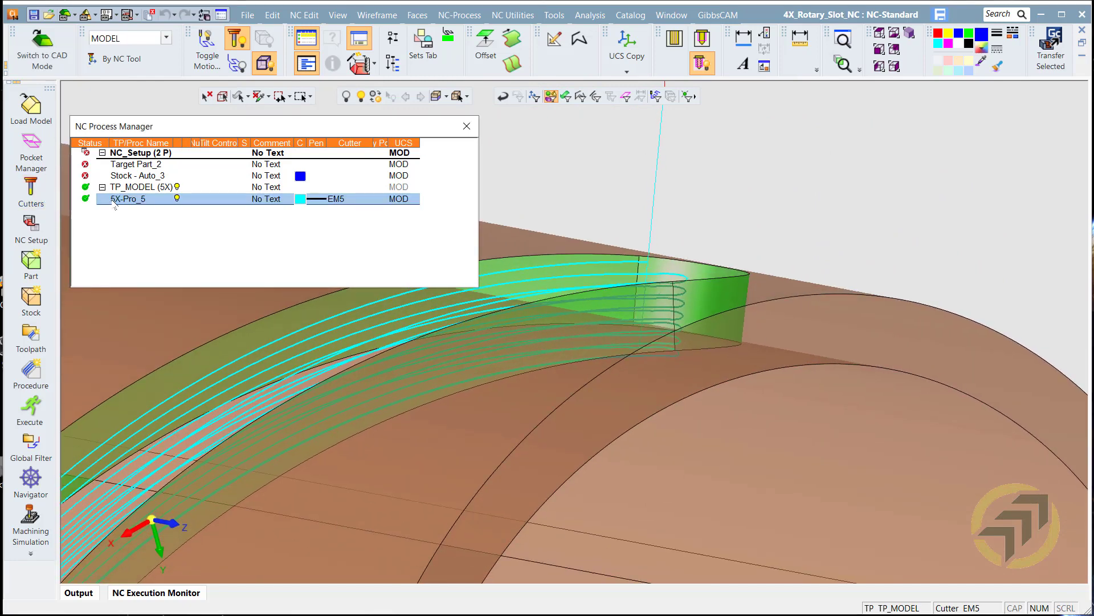
{"action": "left_click", "coordinate": [31, 482]}
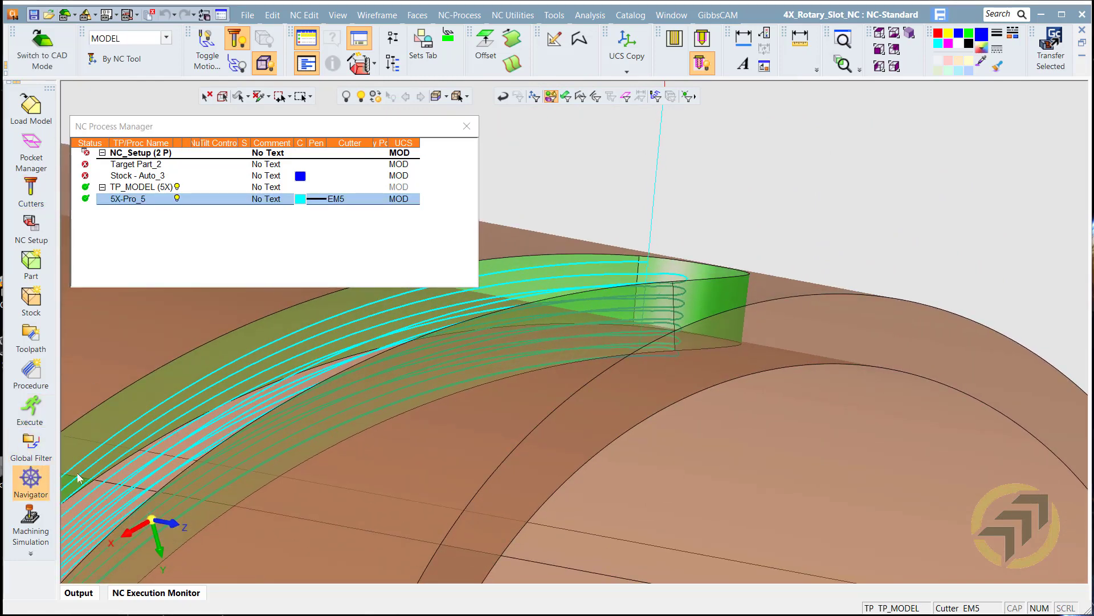
{"action": "left_click", "coordinate": [184, 188]}
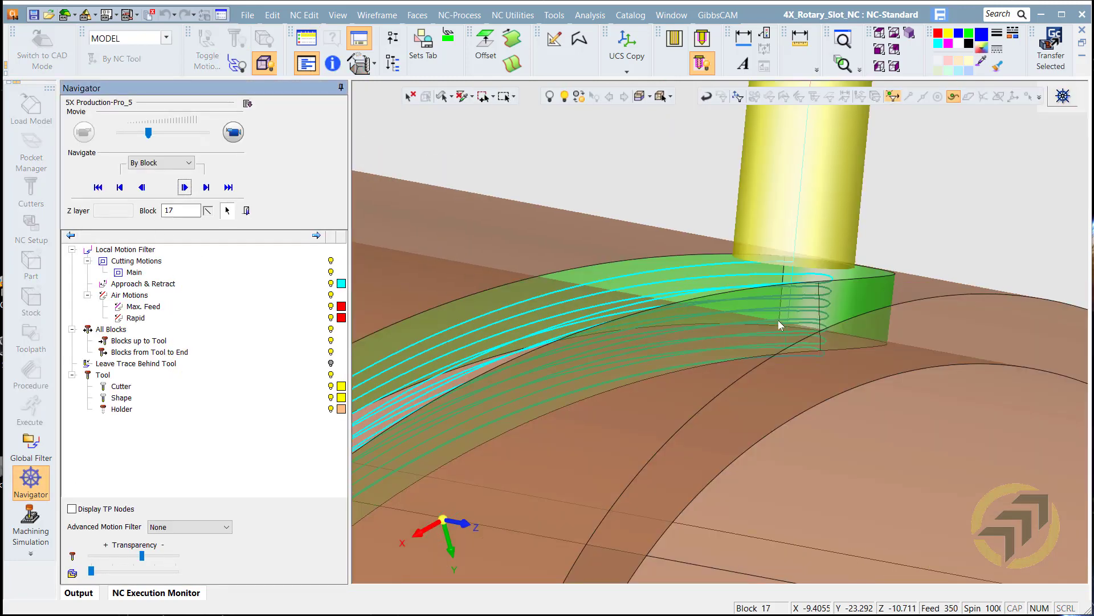
{"action": "left_click_drag", "start_coordinate": [780, 322], "coordinate": [794, 311], "text": "ctrl"}
{"action": "middle_click_drag", "start_coordinate": [795, 313], "coordinate": [787, 370]}
{"action": "middle_click_drag", "start_coordinate": [792, 236], "coordinate": [702, 240], "text": "ctrl"}
{"action": "right_click_drag", "start_coordinate": [778, 254], "coordinate": [836, 169], "text": "ctrl"}
{"action": "middle_click_drag", "start_coordinate": [836, 170], "coordinate": [598, 466]}
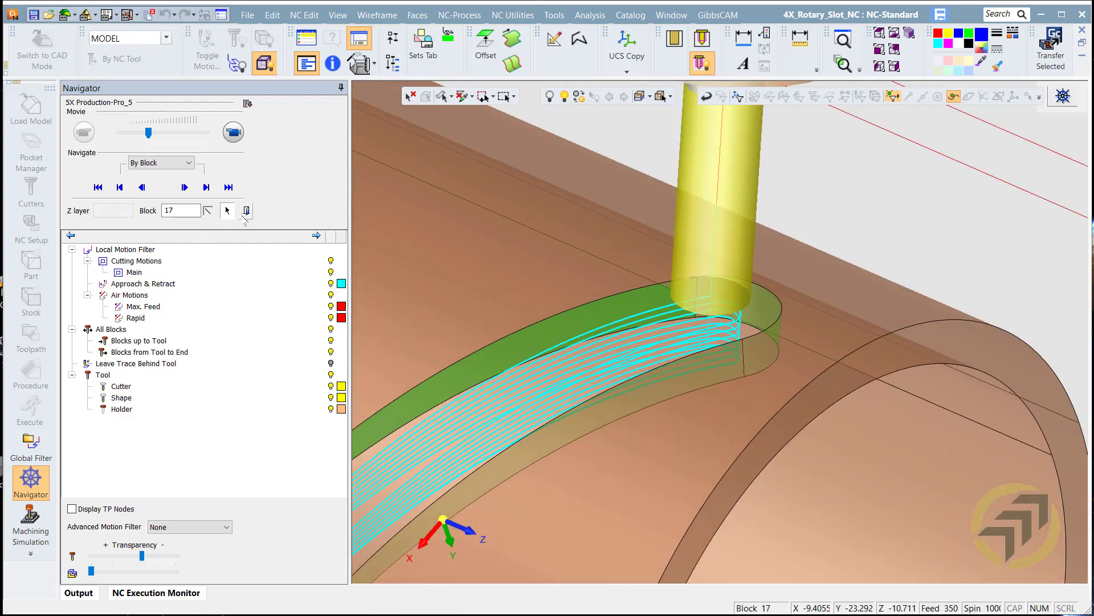
{"action": "left_click", "coordinate": [245, 211]}
- Examine the stacked depth passes and the approach and retract line at the slot's rounded end from several angles
{"action": "scroll", "coordinate": [573, 332], "scroll_direction": "up", "scroll_amount": 4}
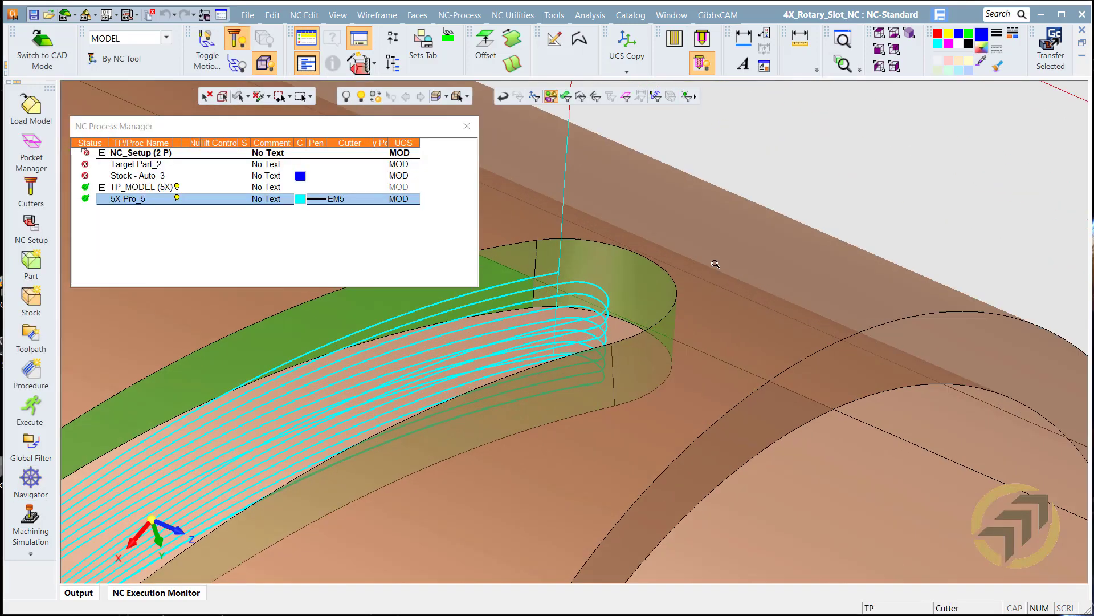
{"action": "middle_click_drag", "start_coordinate": [570, 294], "coordinate": [591, 333]}
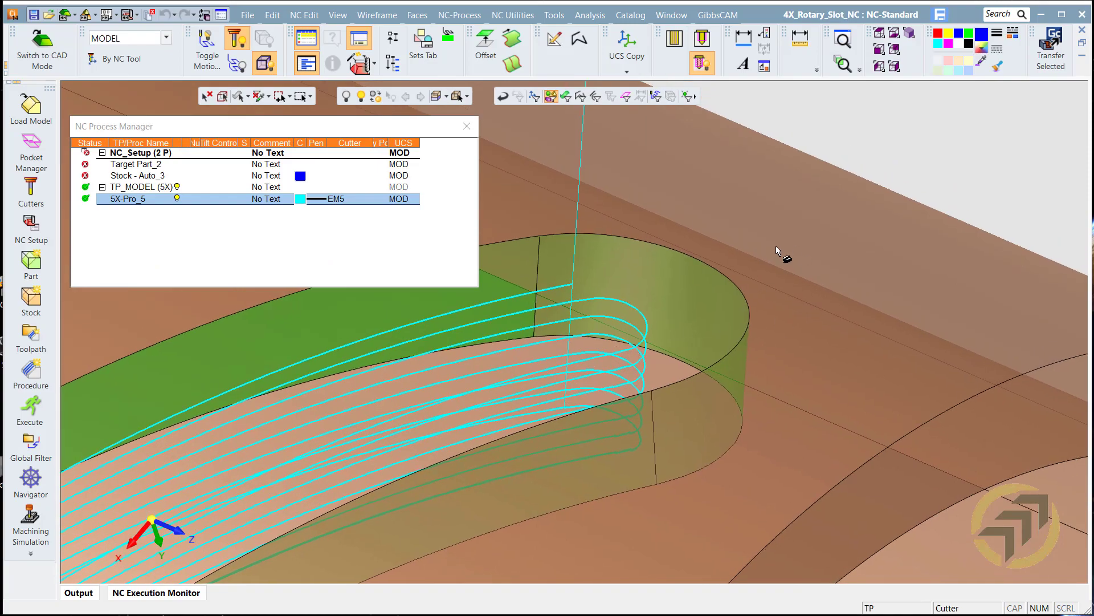
{"action": "middle_click_drag", "start_coordinate": [775, 245], "coordinate": [755, 386]}
{"action": "middle_click_drag", "start_coordinate": [557, 391], "coordinate": [684, 328]}
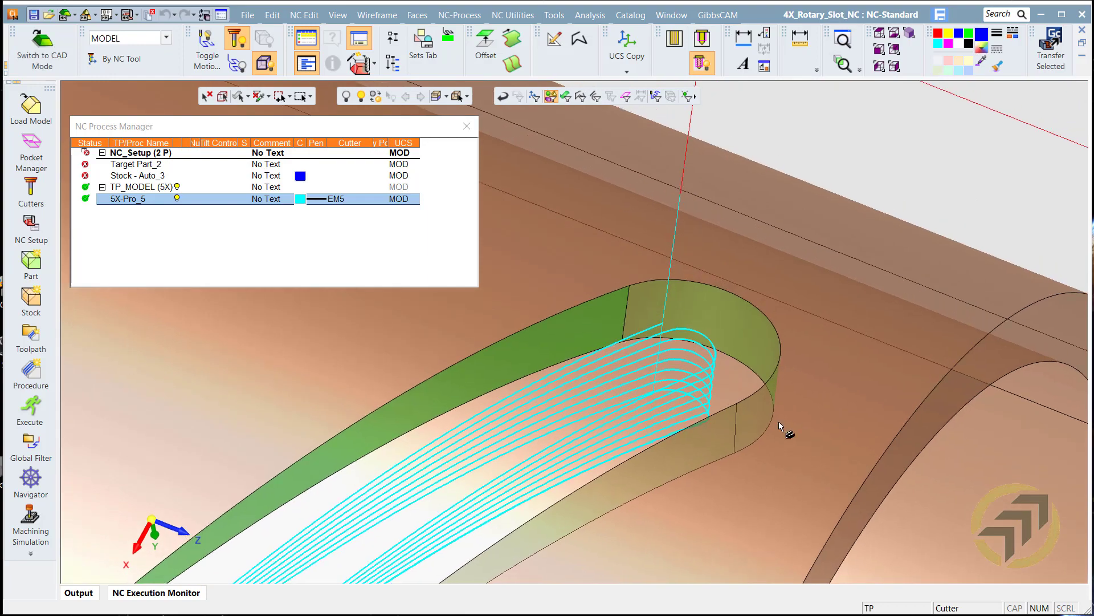
{"action": "right_click_drag", "start_coordinate": [778, 422], "coordinate": [853, 297], "text": "ctrl"}
{"action": "middle_click_drag", "start_coordinate": [749, 374], "coordinate": [631, 343], "text": "ctrl"}
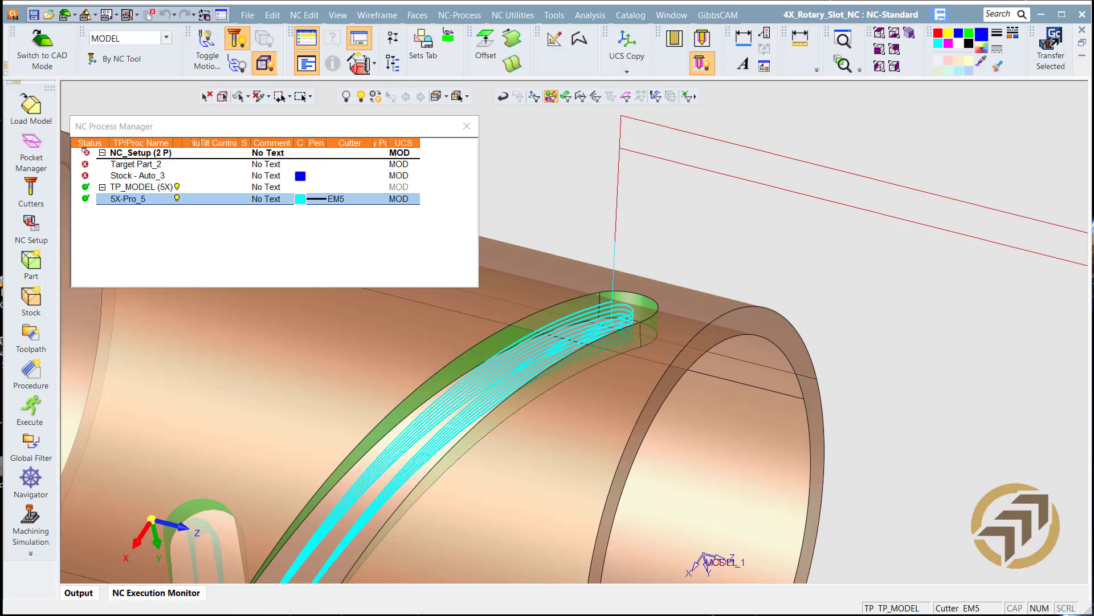
- Reopen the 5X-Pro_5 procedure for editing and display the link settings of its tool trajectory
{"action": "double_click", "coordinate": [125, 199]}
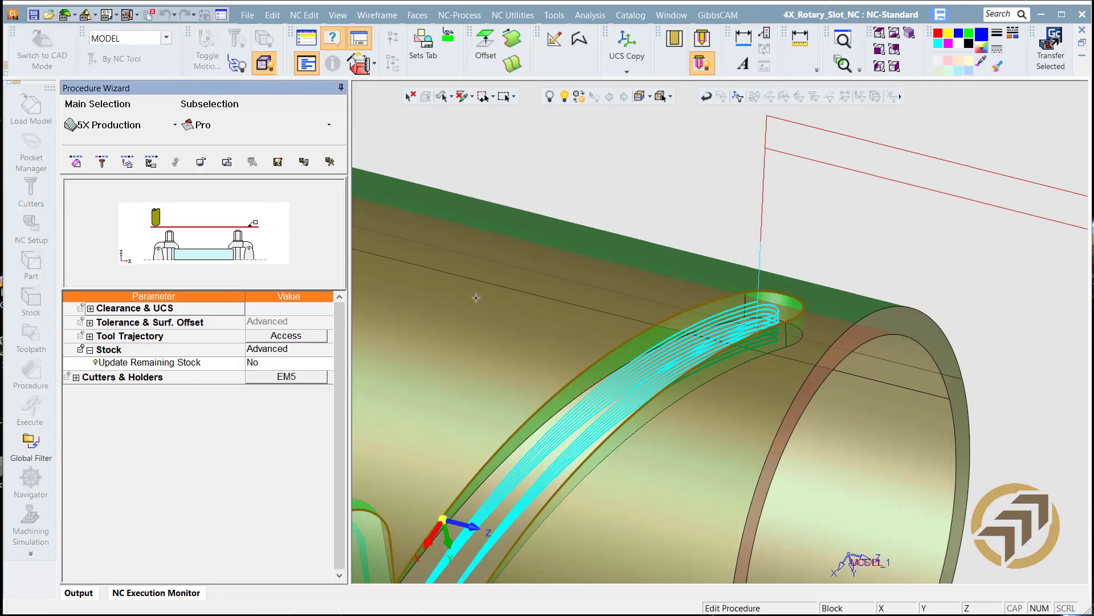
{"action": "scroll", "coordinate": [621, 250], "scroll_direction": "down", "scroll_amount": 5}
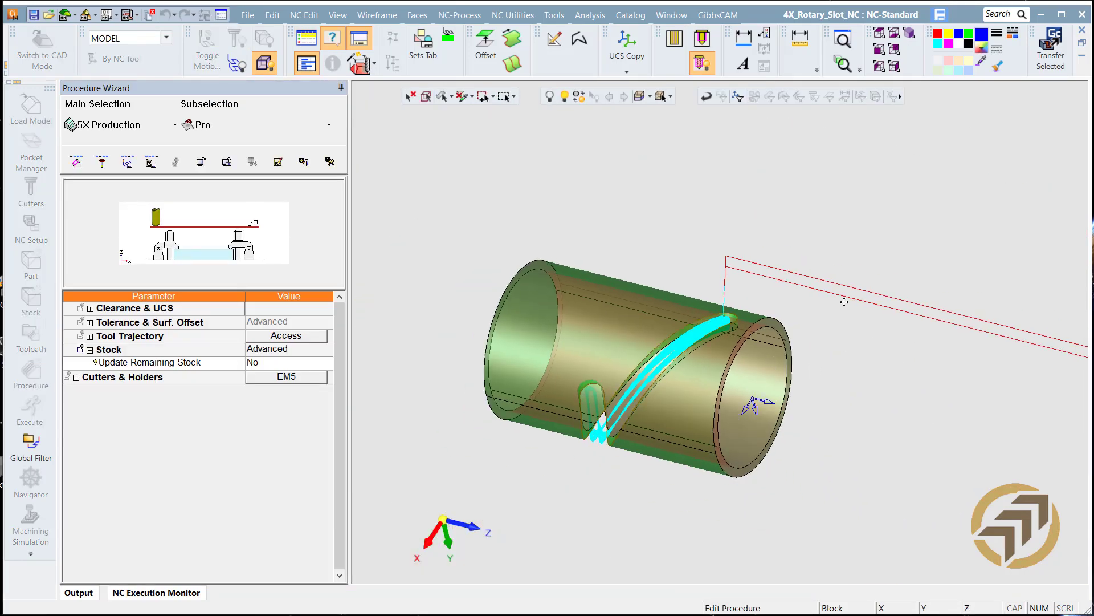
{"action": "middle_click_drag", "start_coordinate": [843, 301], "coordinate": [667, 303]}
{"action": "left_click", "coordinate": [308, 334]}
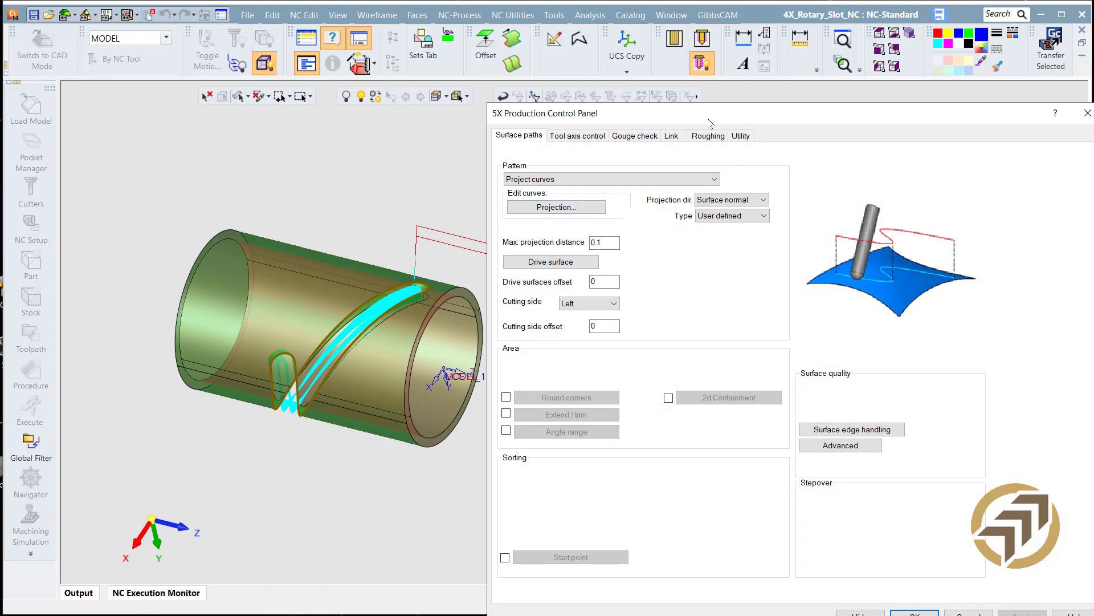
{"action": "left_click_drag", "start_coordinate": [718, 116], "coordinate": [329, 60]}
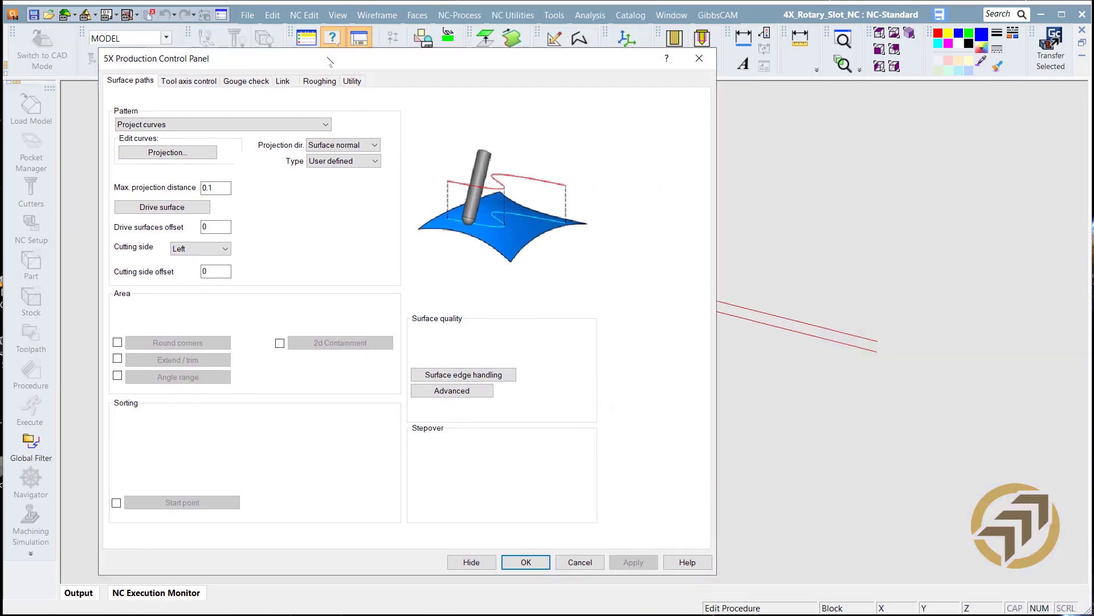
{"action": "left_click", "coordinate": [282, 81]}
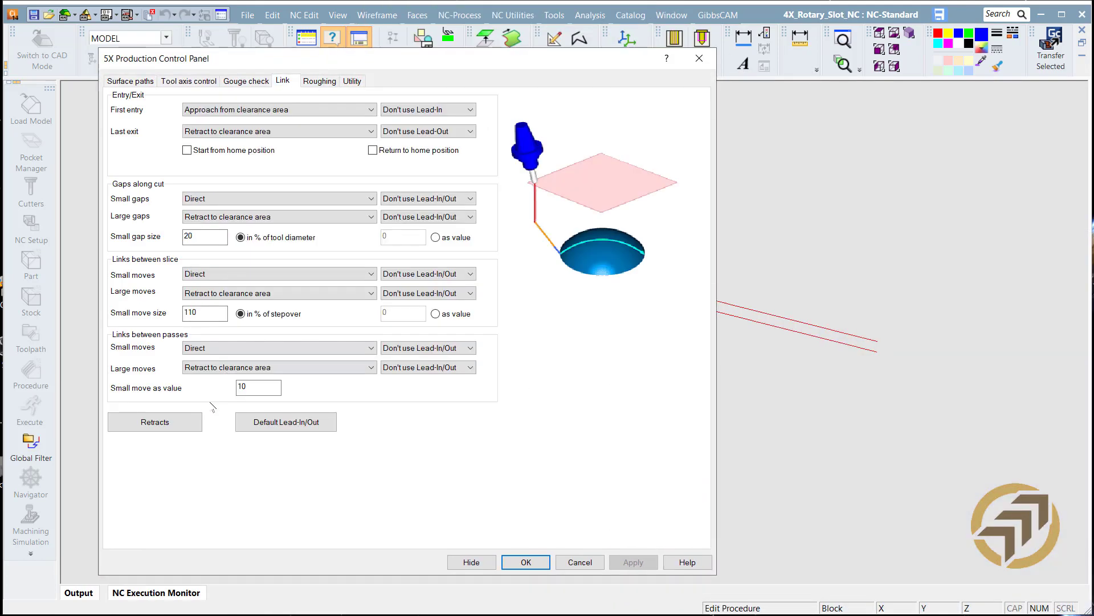
- In the Retracts settings, set the clearance area type to Automatic and the entry and exit feed distances to 3
{"action": "left_click", "coordinate": [163, 427]}
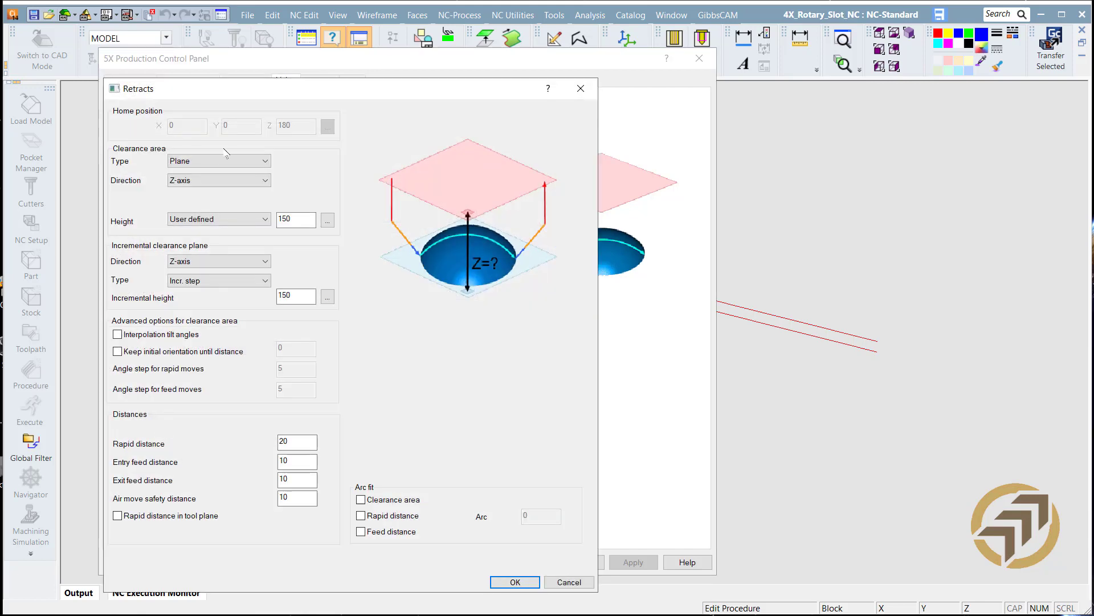
{"action": "left_click", "coordinate": [223, 160]}
{"action": "left_click", "coordinate": [221, 171]}
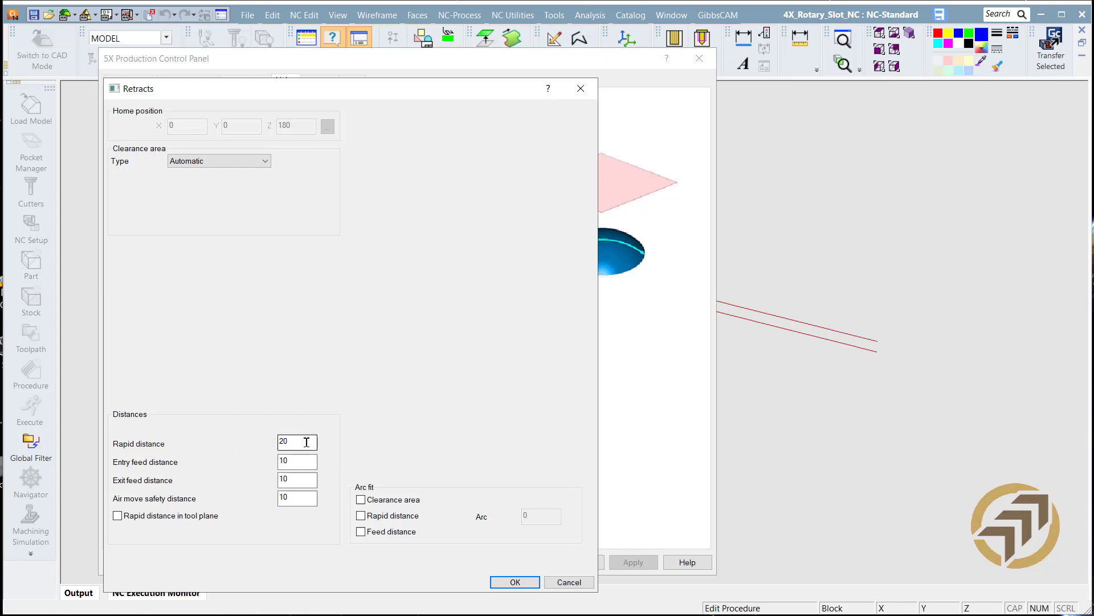
{"action": "left_click", "coordinate": [305, 461]}
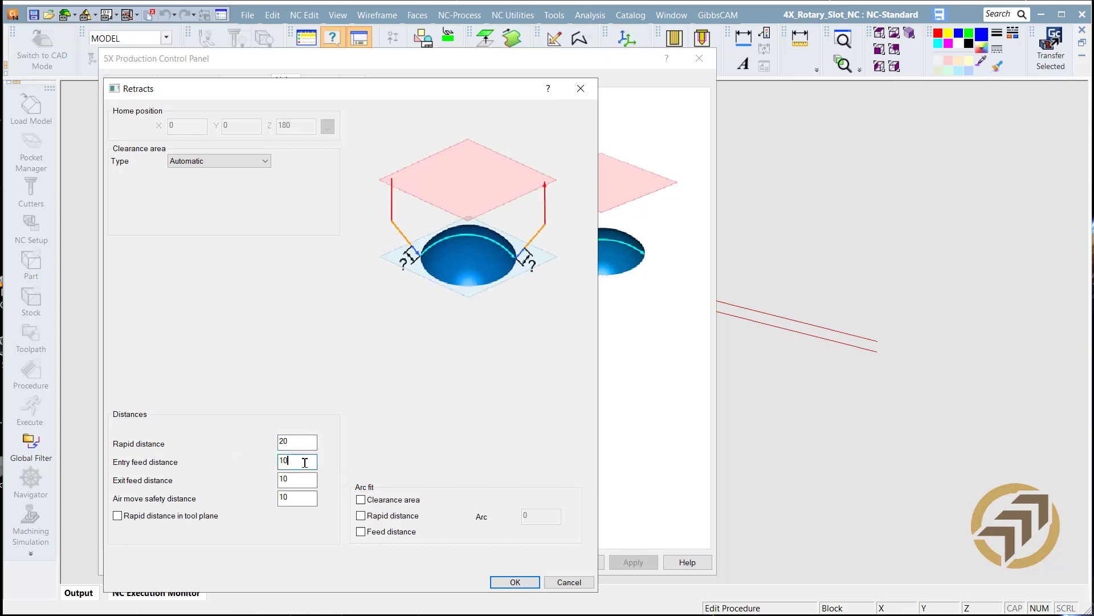
{"action": "left_click_drag", "start_coordinate": [263, 466], "coordinate": [220, 467]}
{"action": "type", "text": "3"}
{"action": "key", "text": "Tab"}
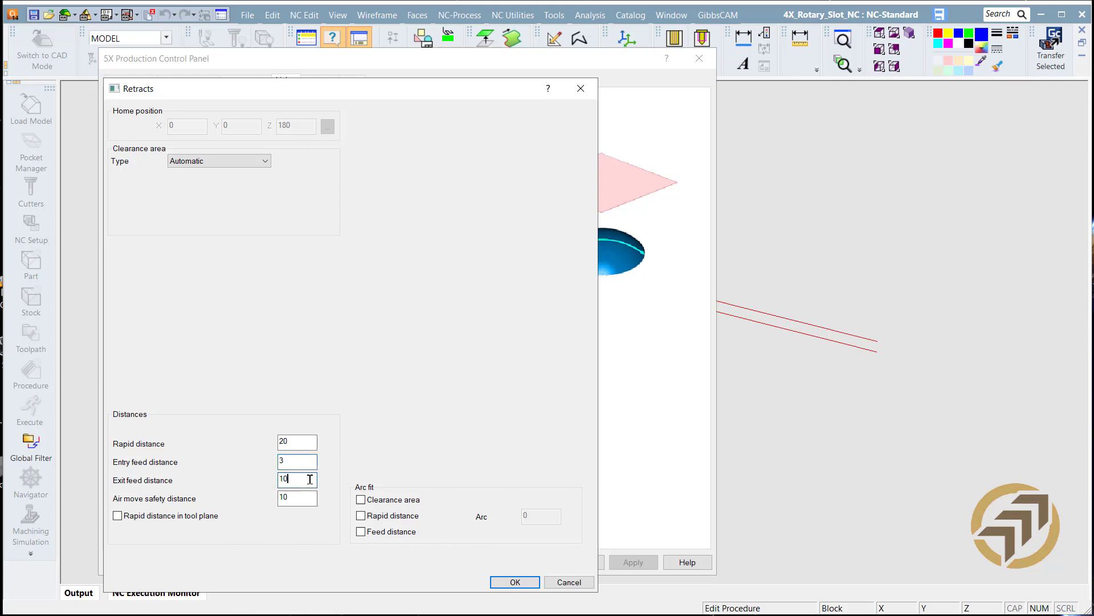
{"action": "type", "text": "3"}
{"action": "left_click", "coordinate": [515, 582]}
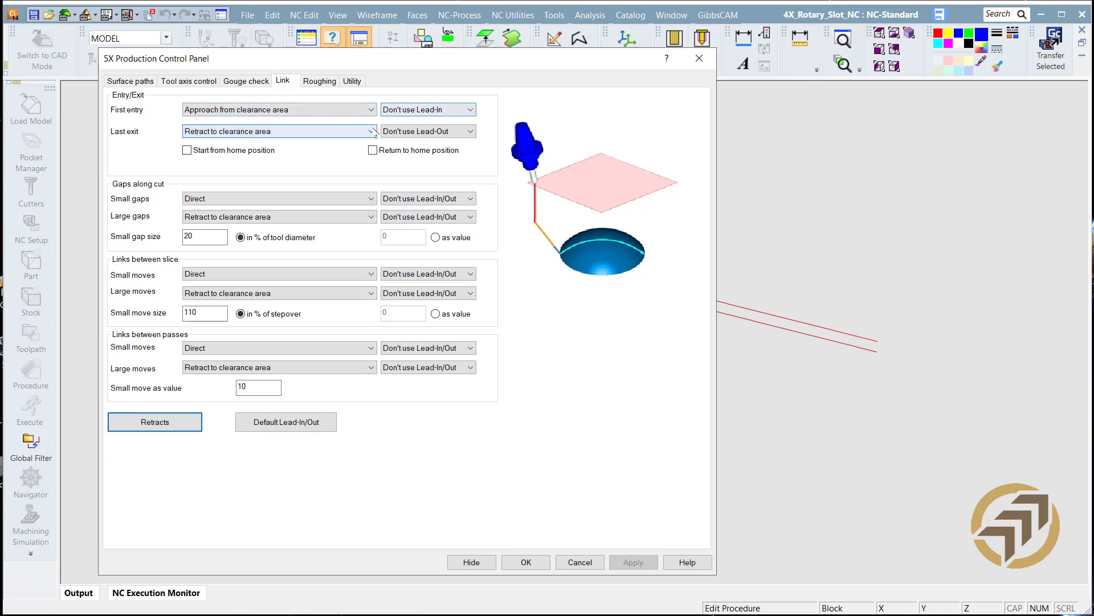
- Set the last exit to Use Lead-Out and turn off Flip for both the default lead-out and lead-in arcs
{"action": "left_click", "coordinate": [425, 132]}
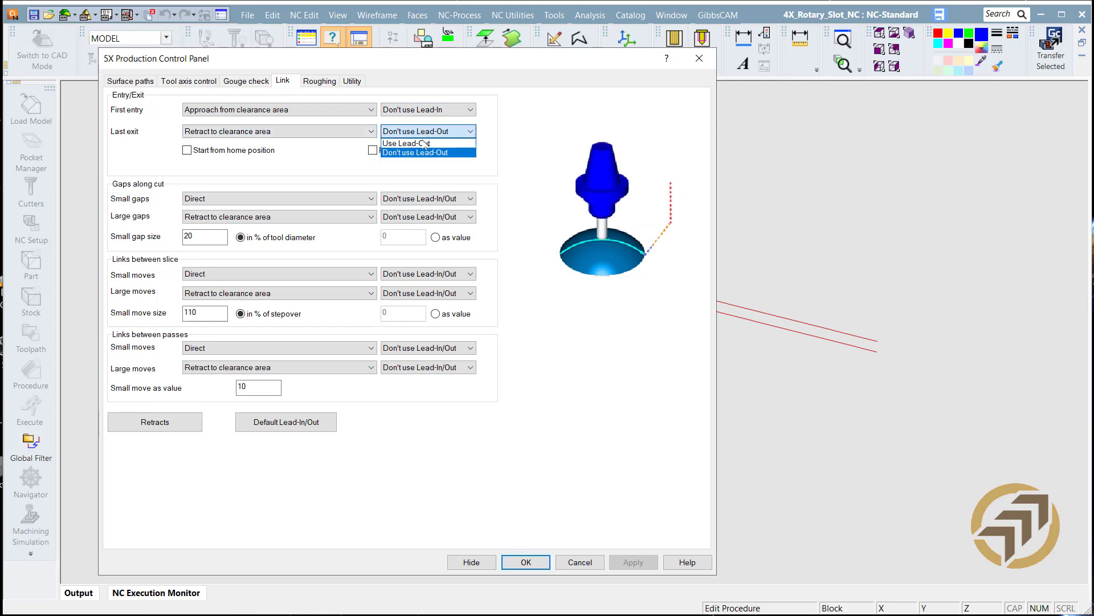
{"action": "left_click", "coordinate": [424, 143]}
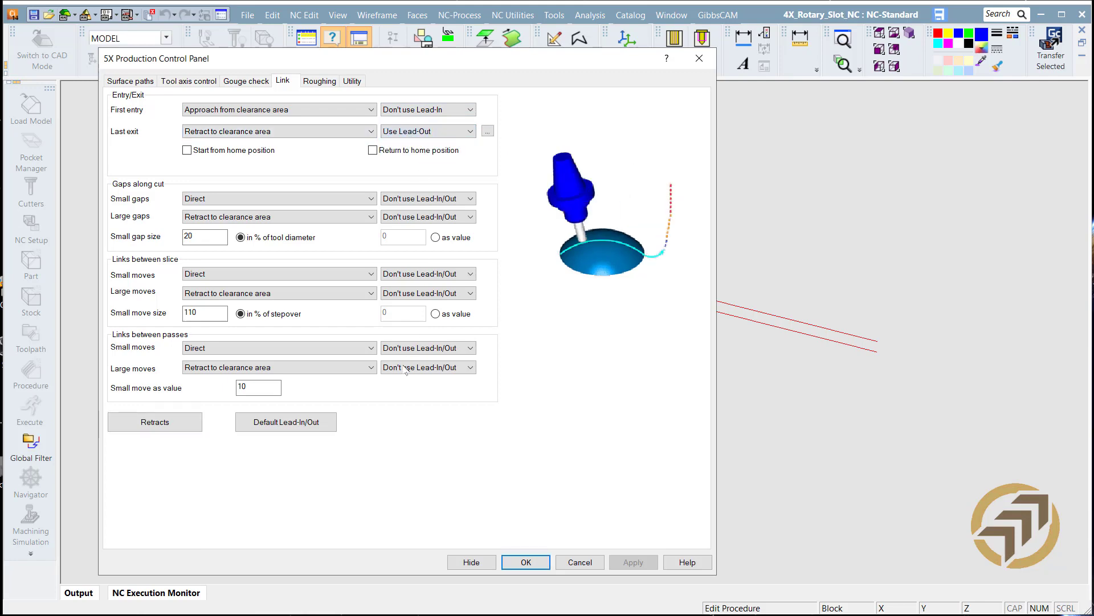
{"action": "left_click", "coordinate": [323, 424]}
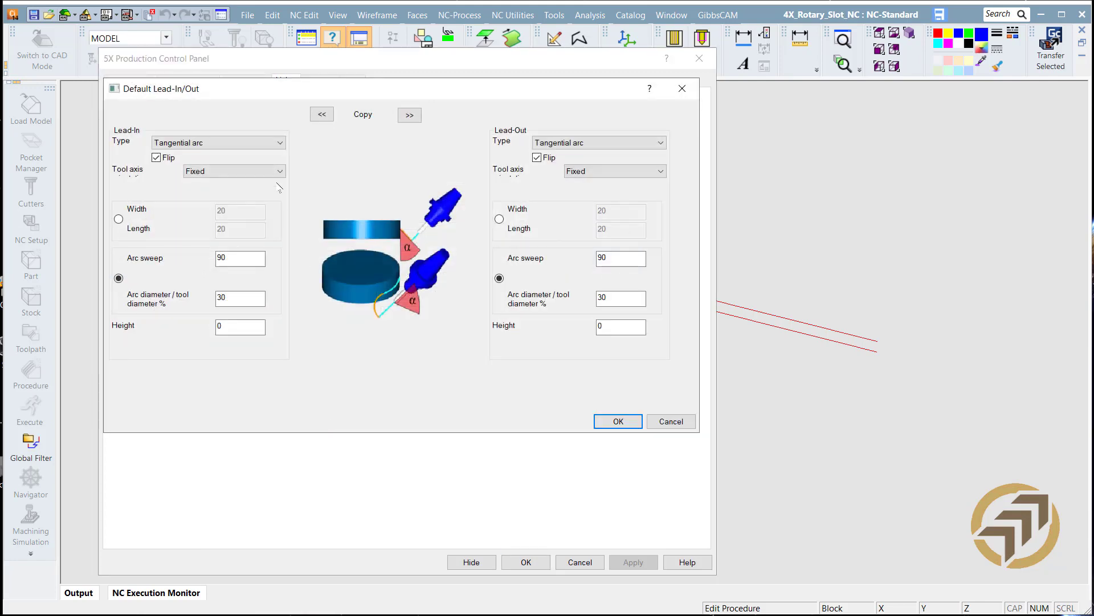
{"action": "left_click", "coordinate": [537, 158]}
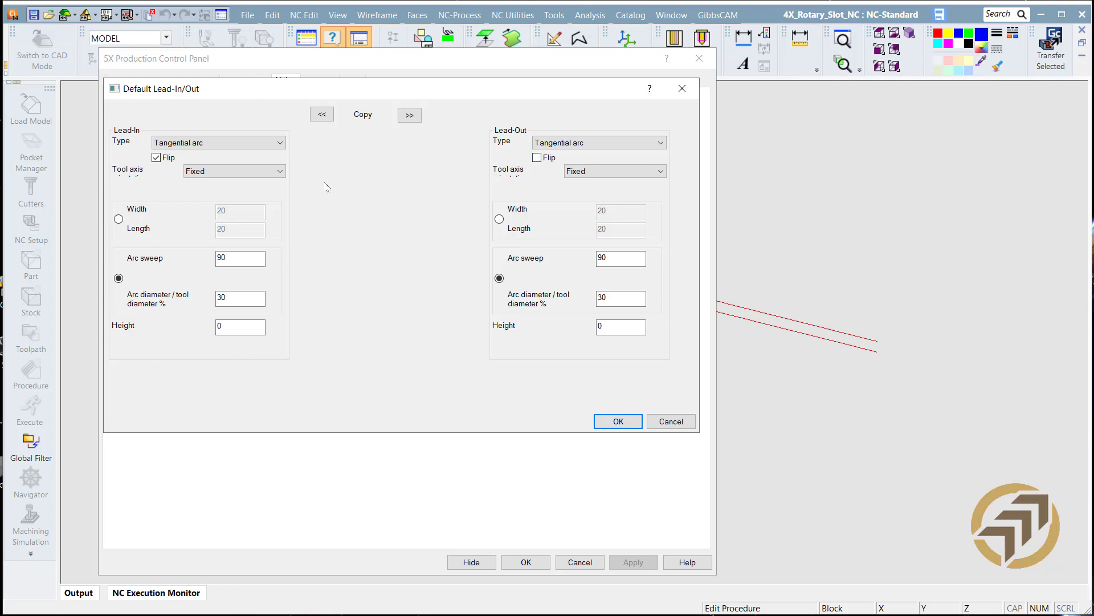
{"action": "left_click", "coordinate": [158, 160]}
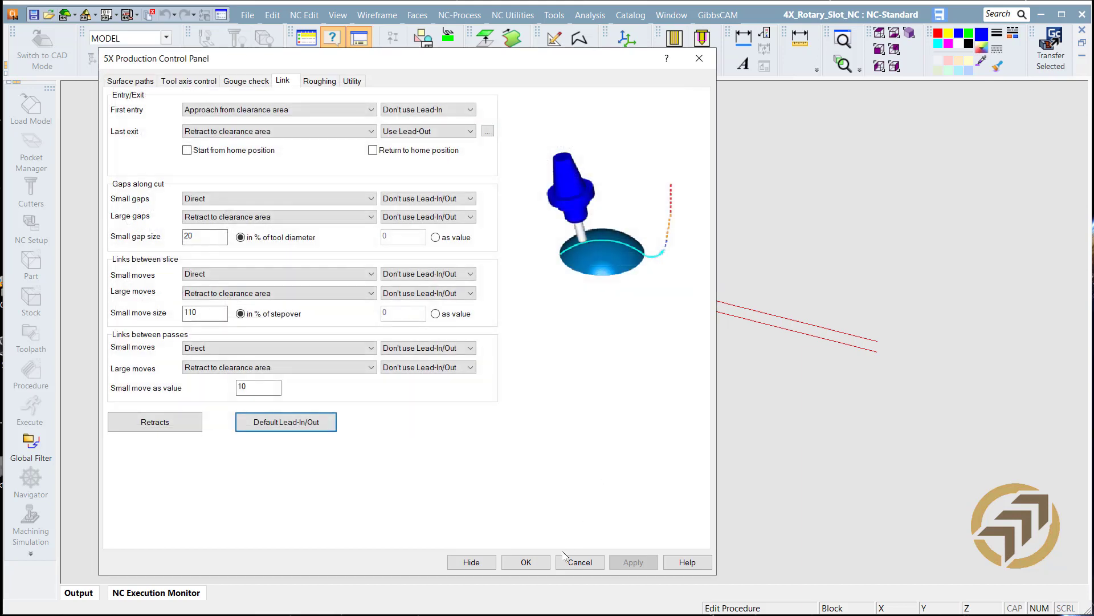
- Accept the link settings, recalculate the procedure and inspect the lead-out arc at the slot's rounded end
{"action": "left_click", "coordinate": [526, 563]}
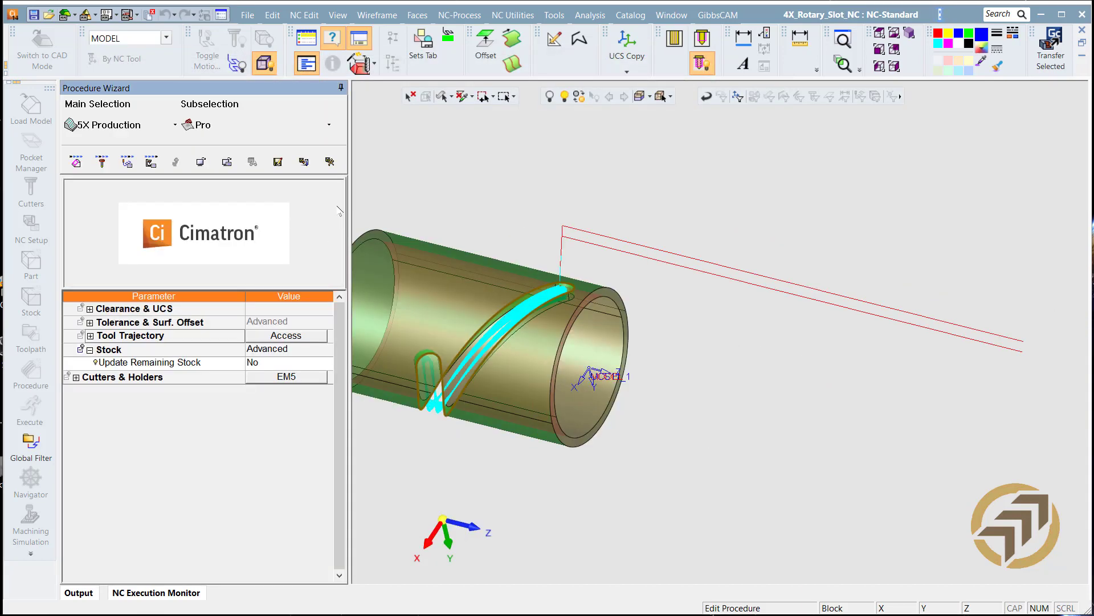
{"action": "left_click", "coordinate": [330, 164]}
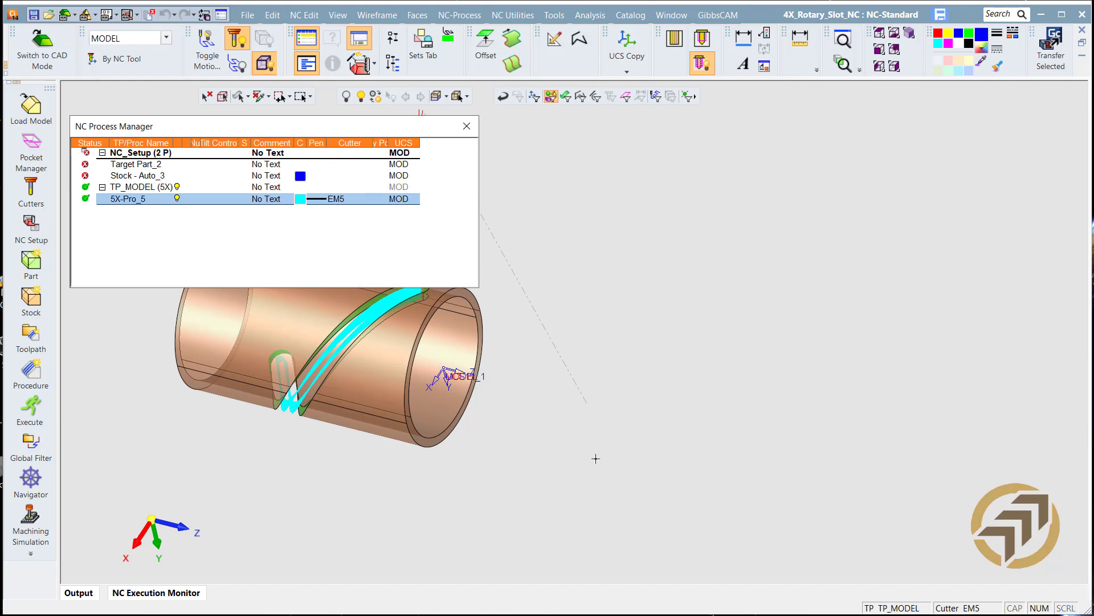
{"action": "right_click_drag", "start_coordinate": [595, 458], "coordinate": [831, 100], "text": "ctrl"}
{"action": "middle_click_drag", "start_coordinate": [600, 348], "coordinate": [908, 381], "text": "ctrl"}
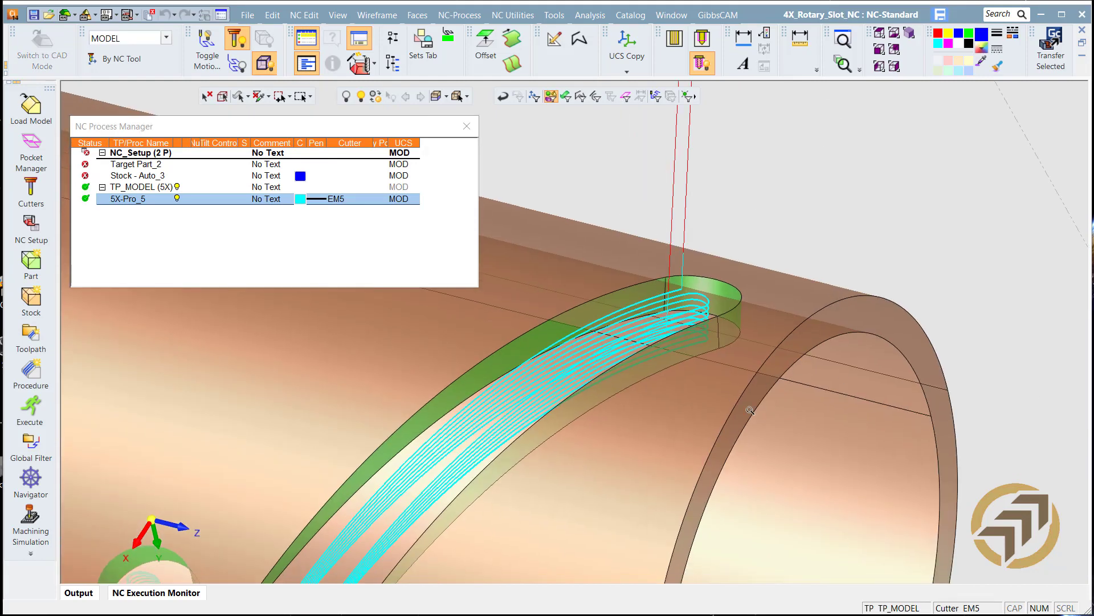
{"action": "scroll", "coordinate": [751, 410], "scroll_direction": "up", "scroll_amount": 4}
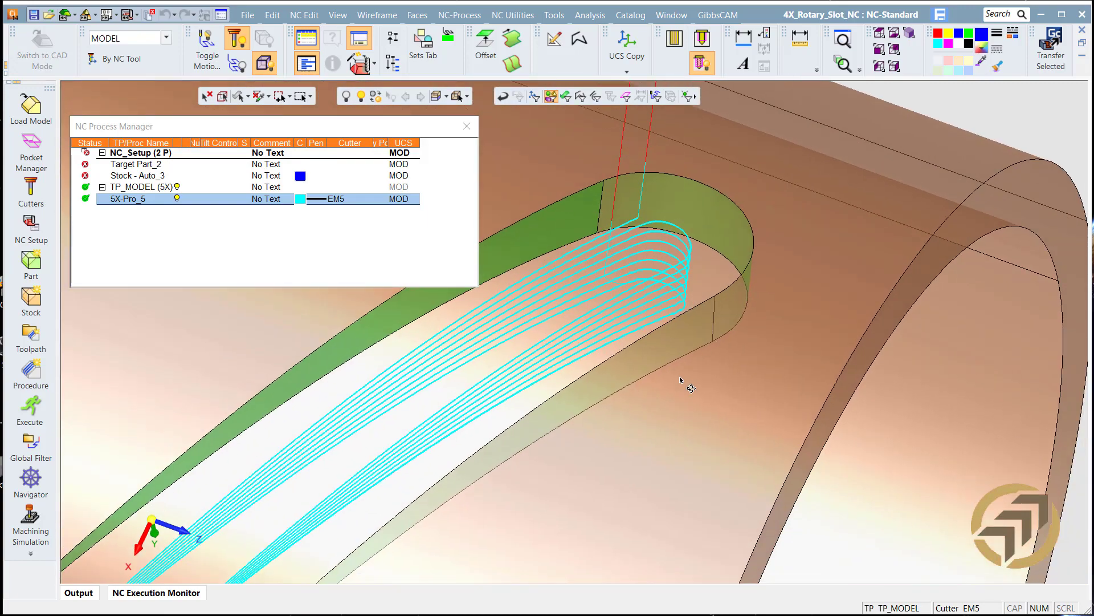
{"action": "scroll", "coordinate": [681, 380], "scroll_direction": "up", "scroll_amount": 3}
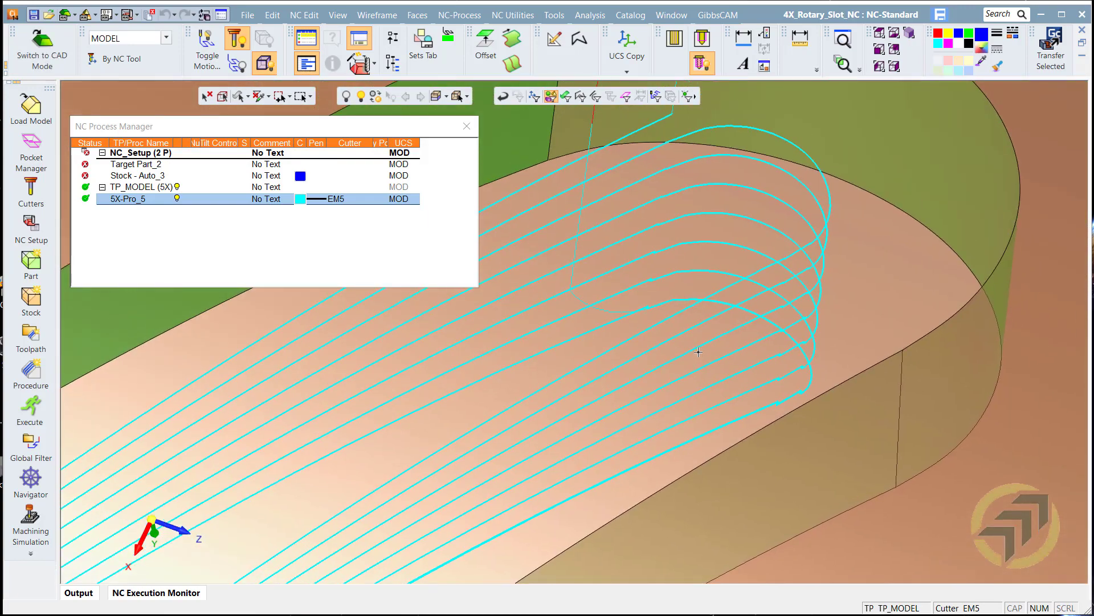
{"action": "scroll", "coordinate": [698, 352], "scroll_direction": "up", "scroll_amount": 3}
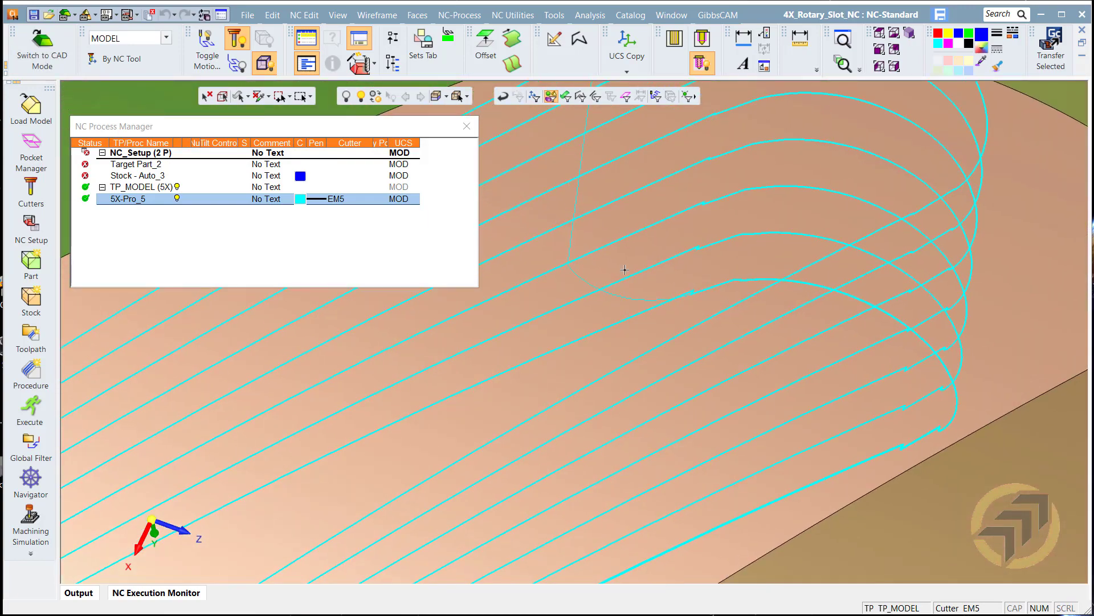
- Reopen the 5X-Pro_5 procedure, turn off Flip for the tangential arcs in the default lead-in/out settings, and recalculate the procedure
{"action": "double_click", "coordinate": [127, 199]}
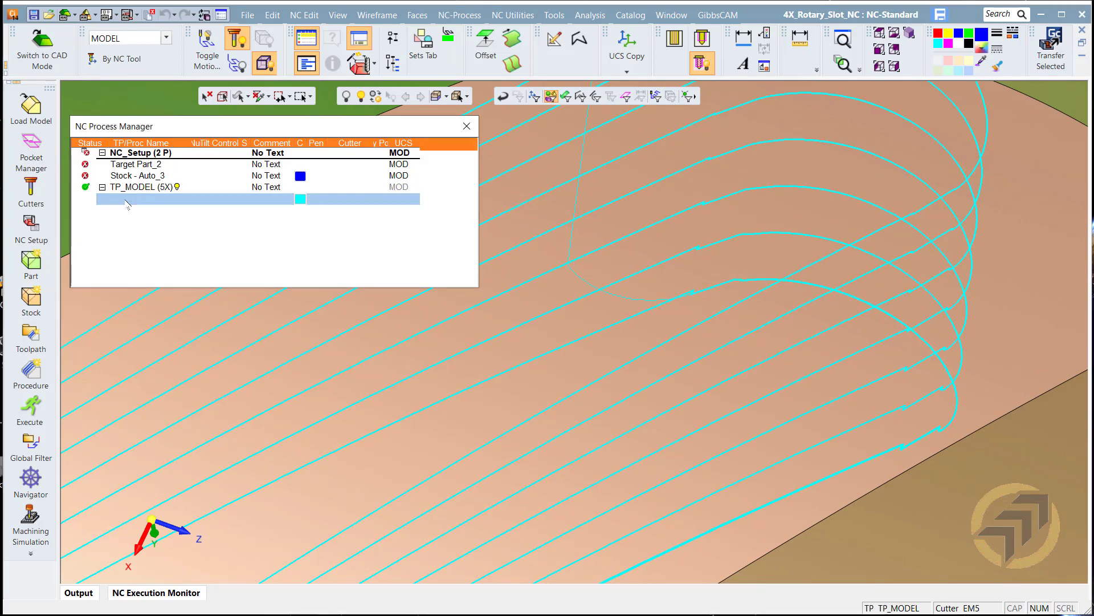
{"action": "left_click", "coordinate": [302, 338]}
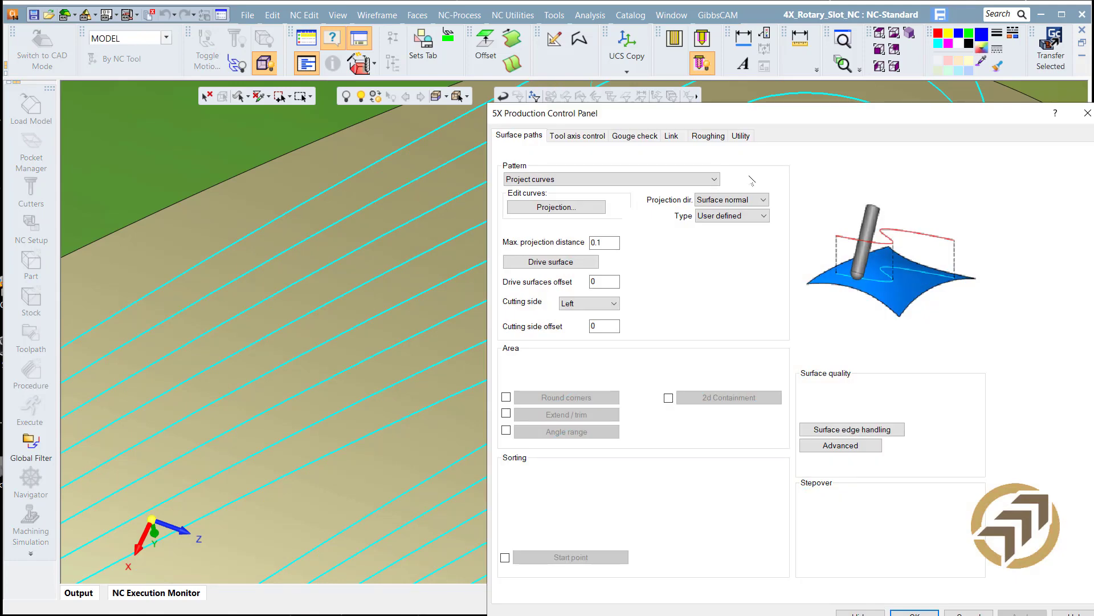
{"action": "left_click", "coordinate": [672, 137]}
{"action": "left_click_drag", "start_coordinate": [879, 113], "coordinate": [514, 58]}
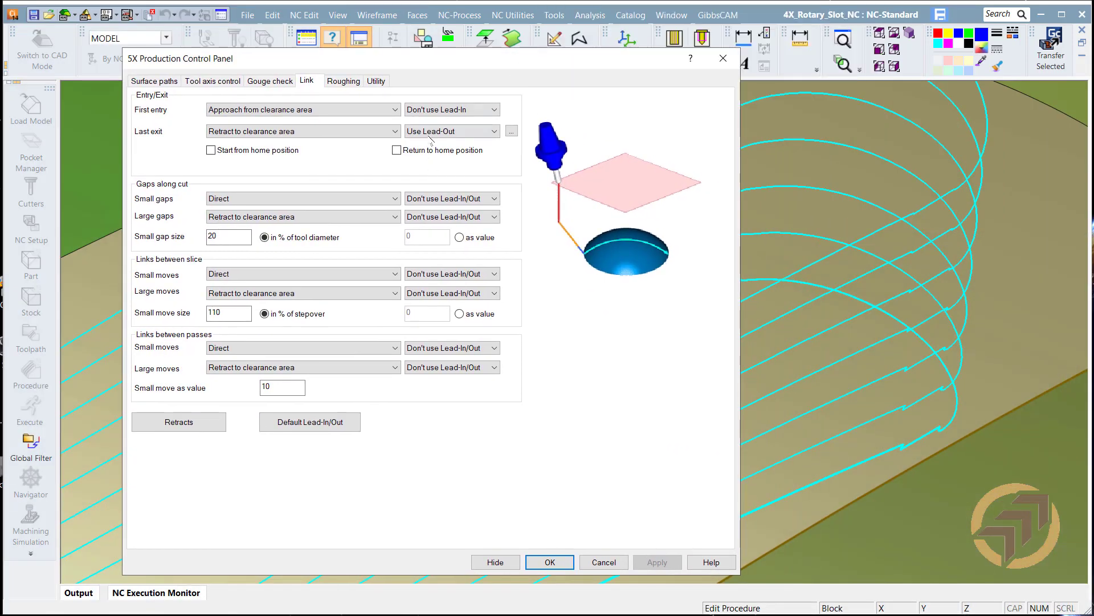
{"action": "left_click", "coordinate": [328, 426]}
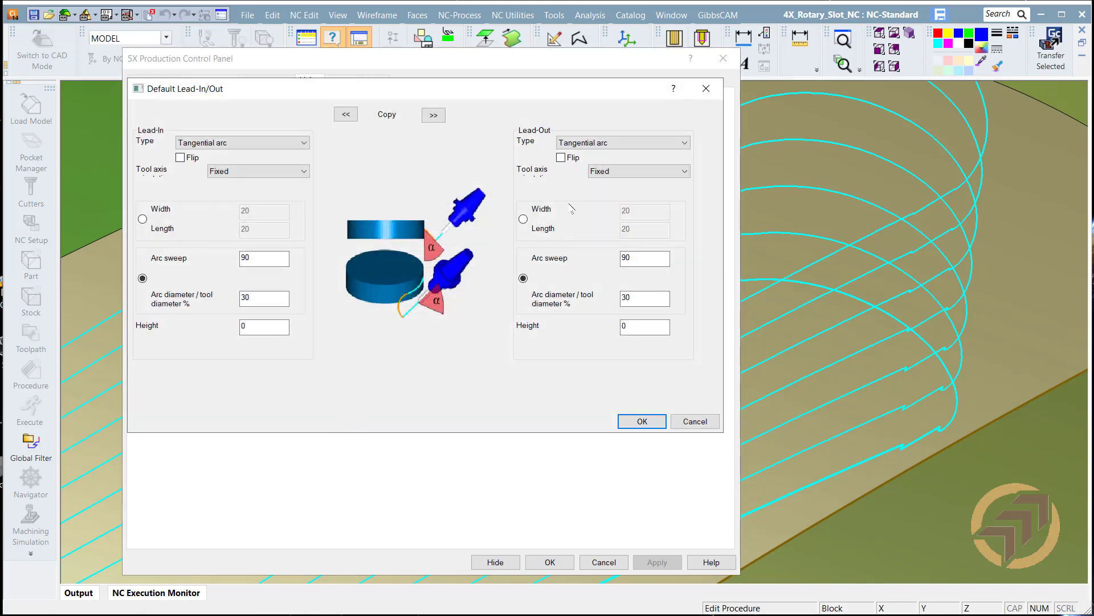
{"action": "left_click", "coordinate": [649, 421]}
{"action": "left_click", "coordinate": [550, 562]}
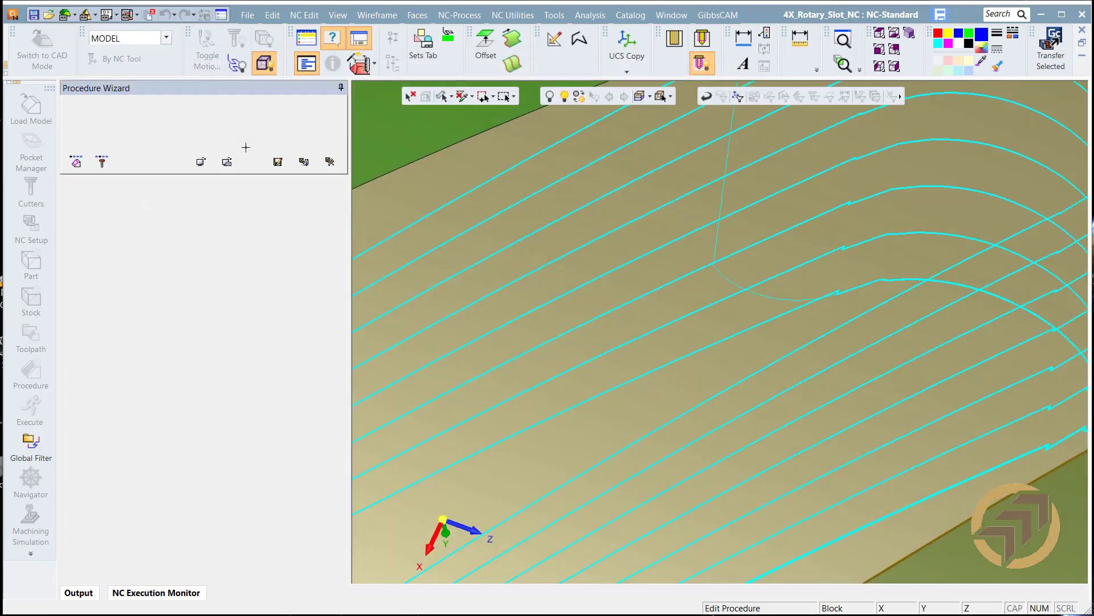
{"action": "left_click", "coordinate": [330, 163]}
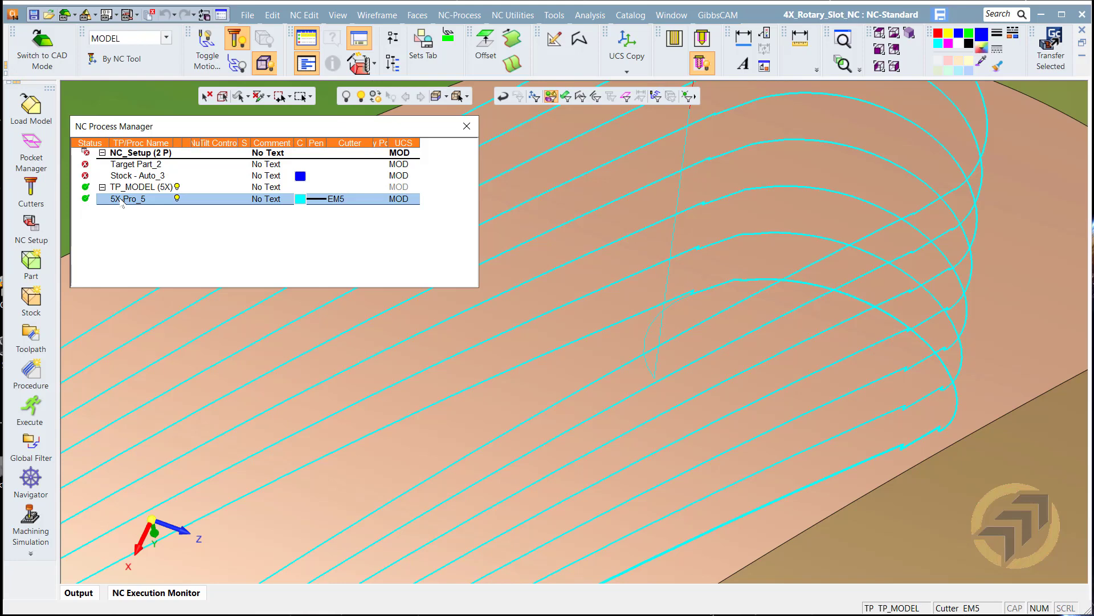
- Create and calculate a second 5X Production Pro procedure with the EM5 cutter below 5X-Pro_5
{"action": "left_click", "coordinate": [31, 373]}
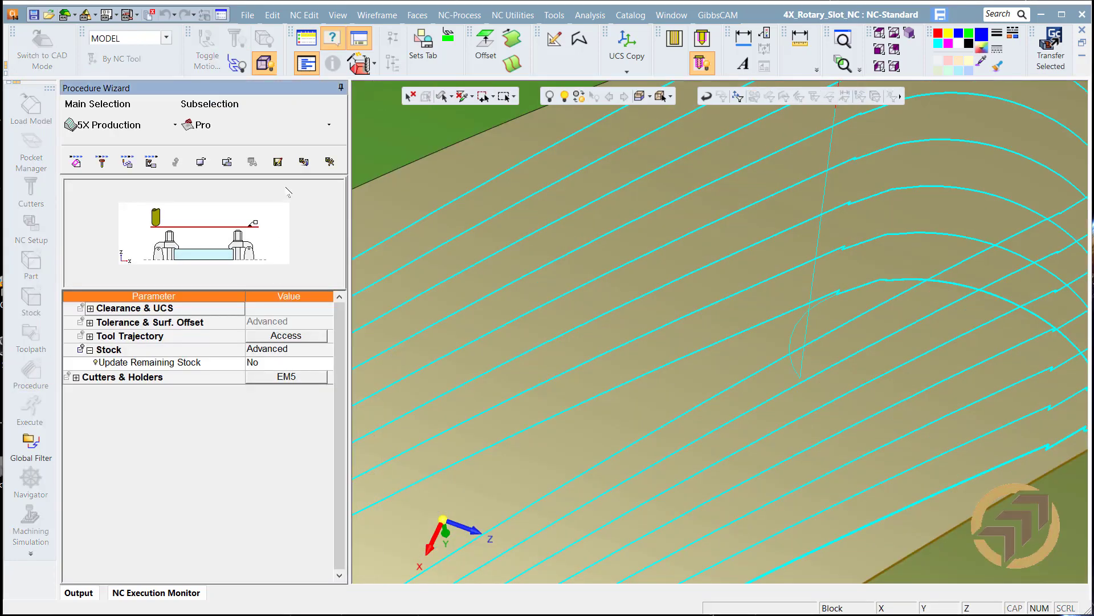
{"action": "left_click", "coordinate": [329, 162]}
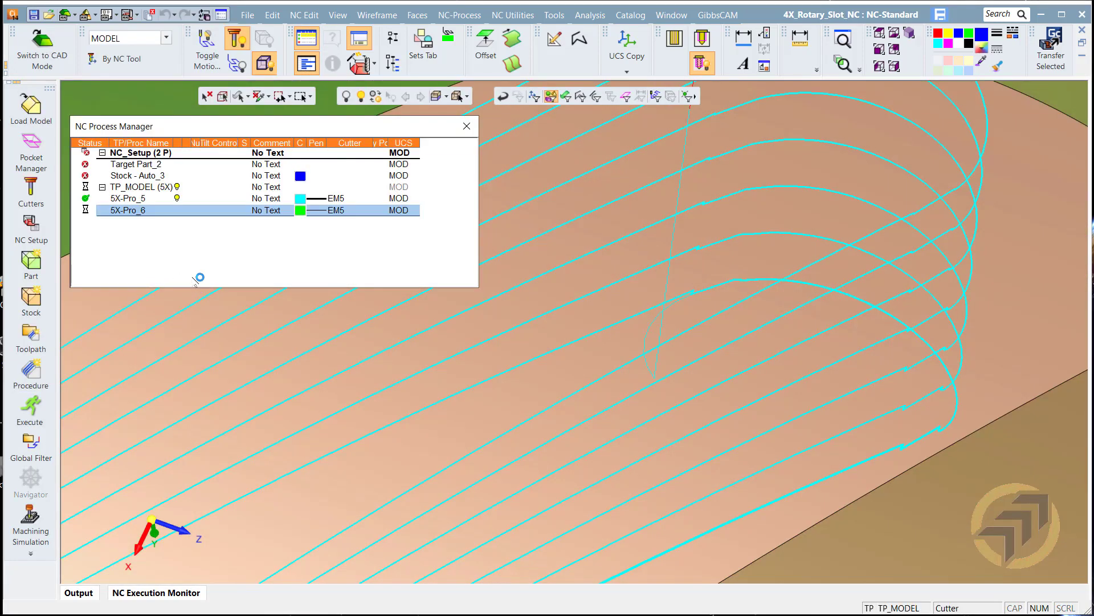
- Play the 5X-Pro_6 toolpath by block in the Navigator and examine the cutter's motion around the slot's rounded end
{"action": "left_click", "coordinate": [24, 484]}
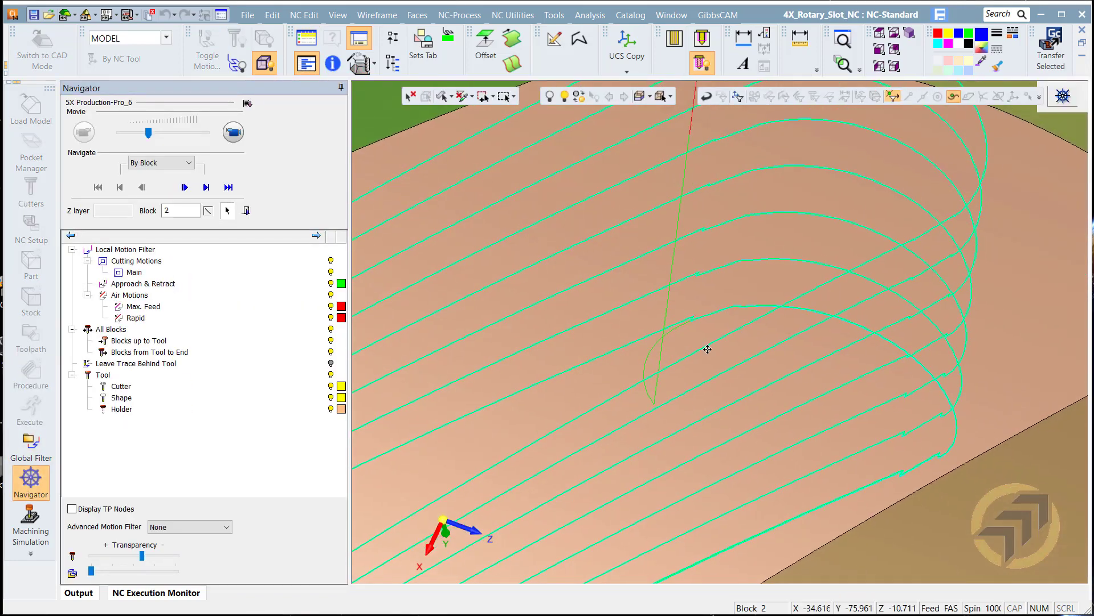
{"action": "left_click", "coordinate": [747, 314]}
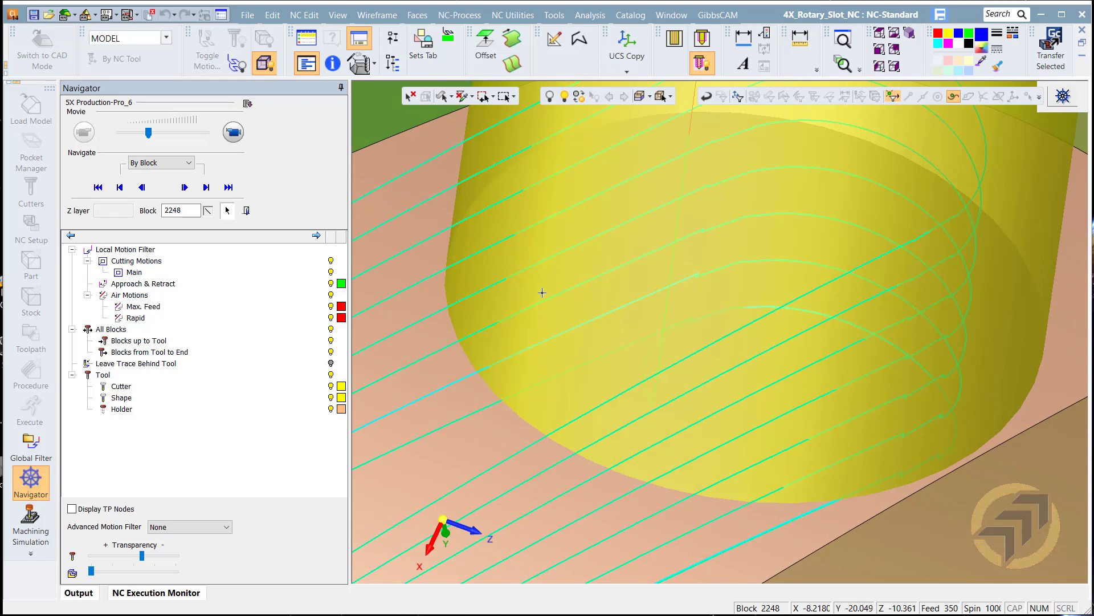
{"action": "left_click", "coordinate": [185, 188]}
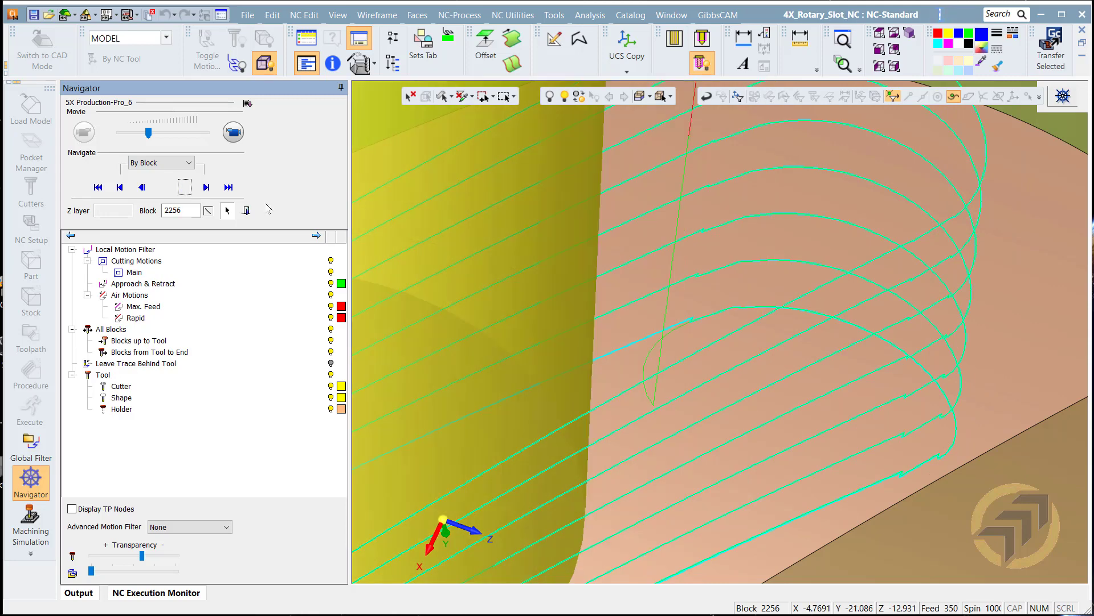
{"action": "left_click", "coordinate": [724, 311]}
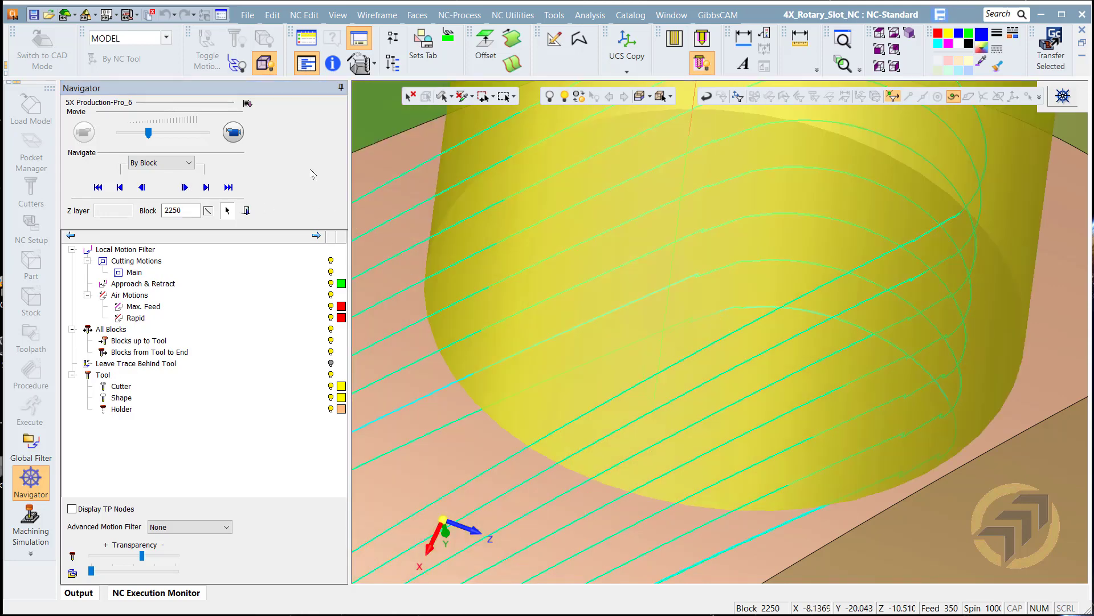
{"action": "left_click", "coordinate": [239, 136]}
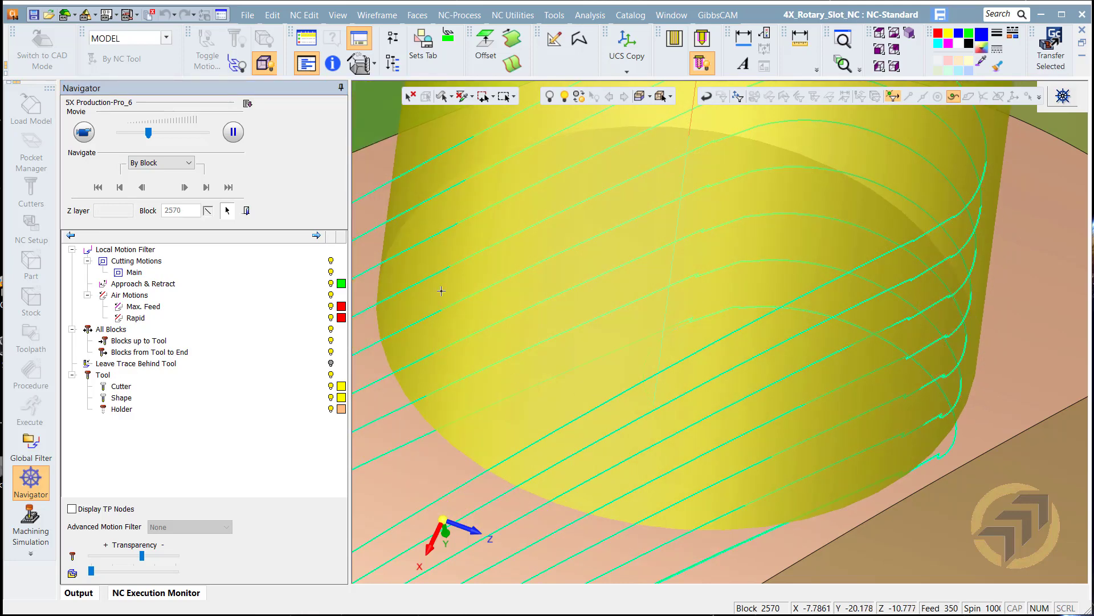
{"action": "left_click", "coordinate": [233, 132]}
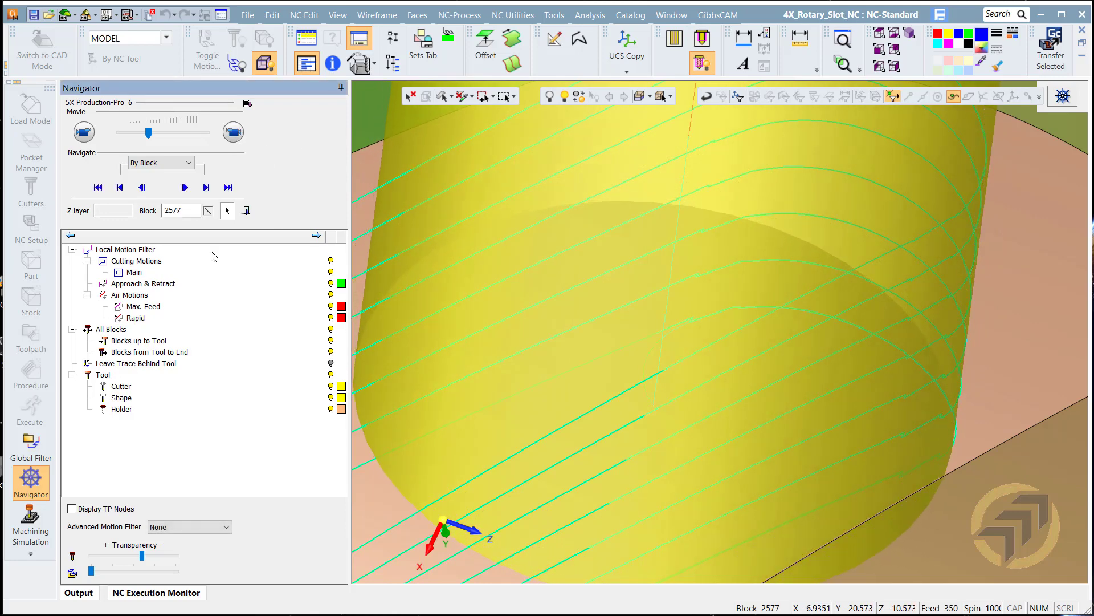
{"action": "left_click", "coordinate": [246, 211]}
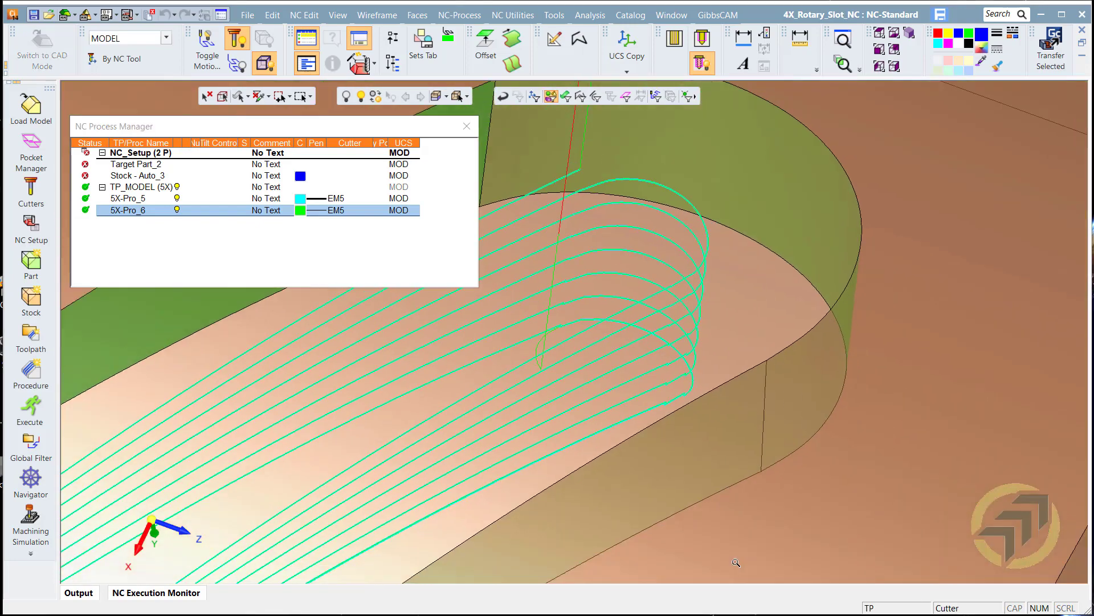
- Examine the toolpath passes around the slot's rounded end for jogs where the straight sections meet the arc
{"action": "right_click_drag", "start_coordinate": [735, 562], "coordinate": [732, 548], "text": "ctrl"}
{"action": "middle_click_drag", "start_coordinate": [488, 330], "coordinate": [688, 309], "text": "ctrl"}
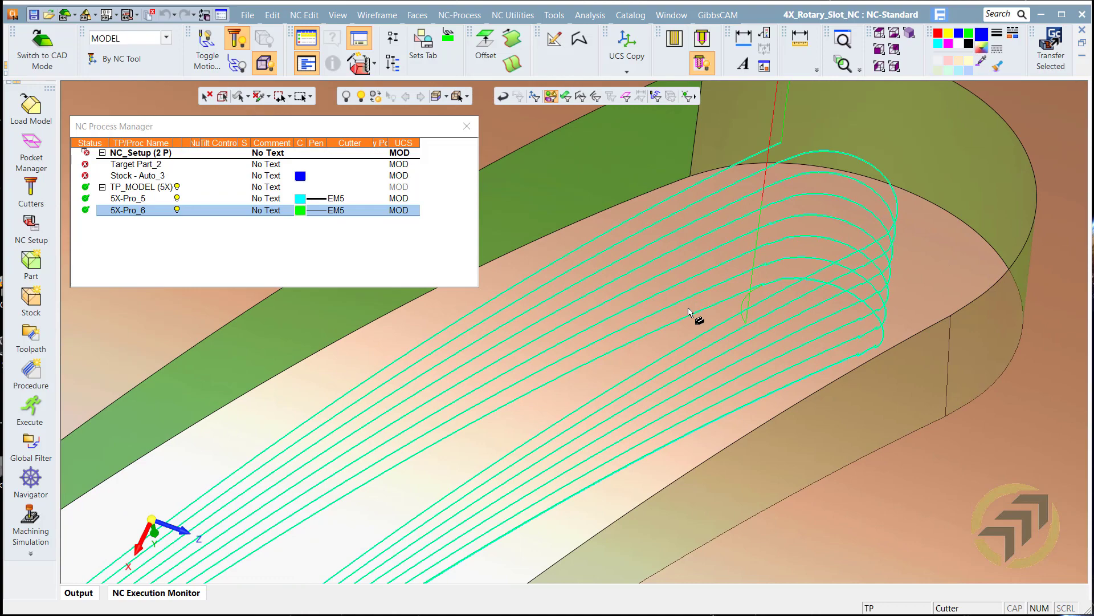
{"action": "scroll", "coordinate": [688, 313], "scroll_direction": "up", "scroll_amount": 3}
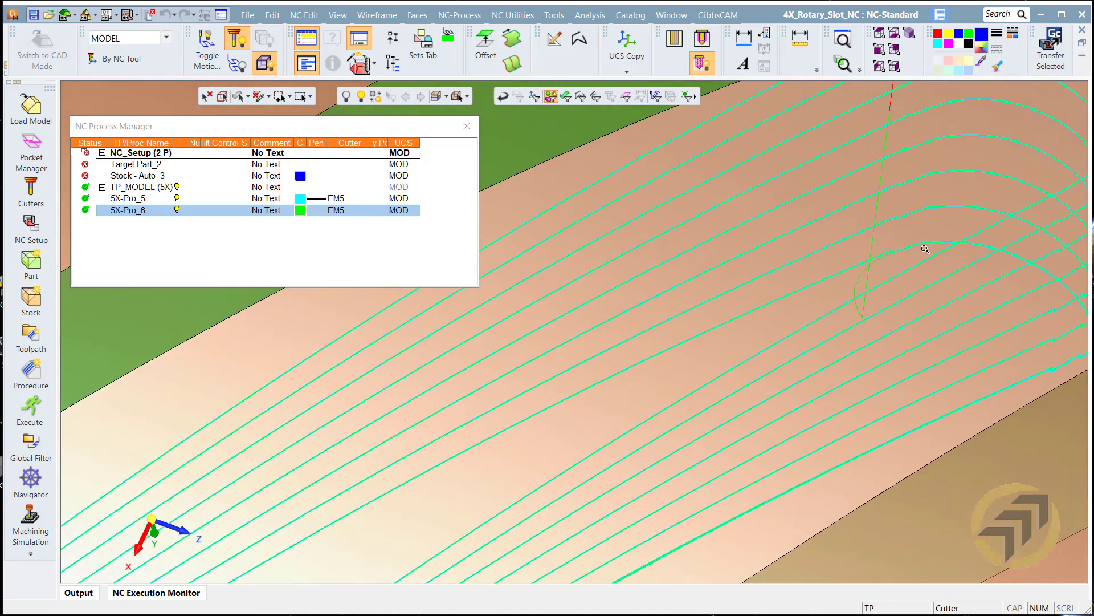
{"action": "middle_click_drag", "start_coordinate": [842, 263], "coordinate": [602, 356], "text": "ctrl"}
{"action": "scroll", "coordinate": [601, 354], "scroll_direction": "up", "scroll_amount": 3}
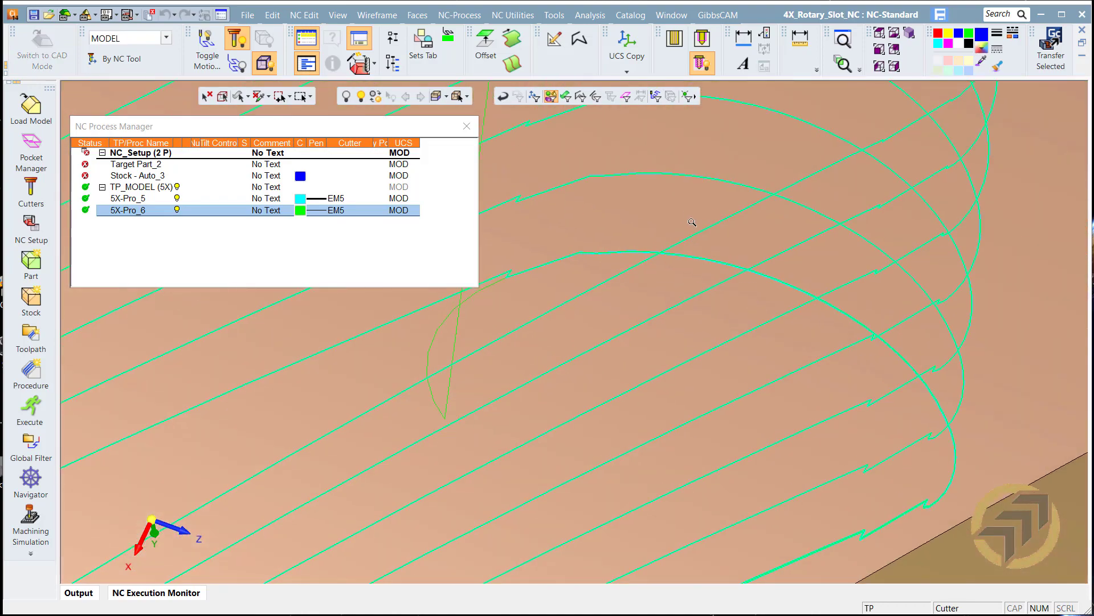
{"action": "middle_click_drag", "start_coordinate": [603, 262], "coordinate": [608, 300], "text": "ctrl"}
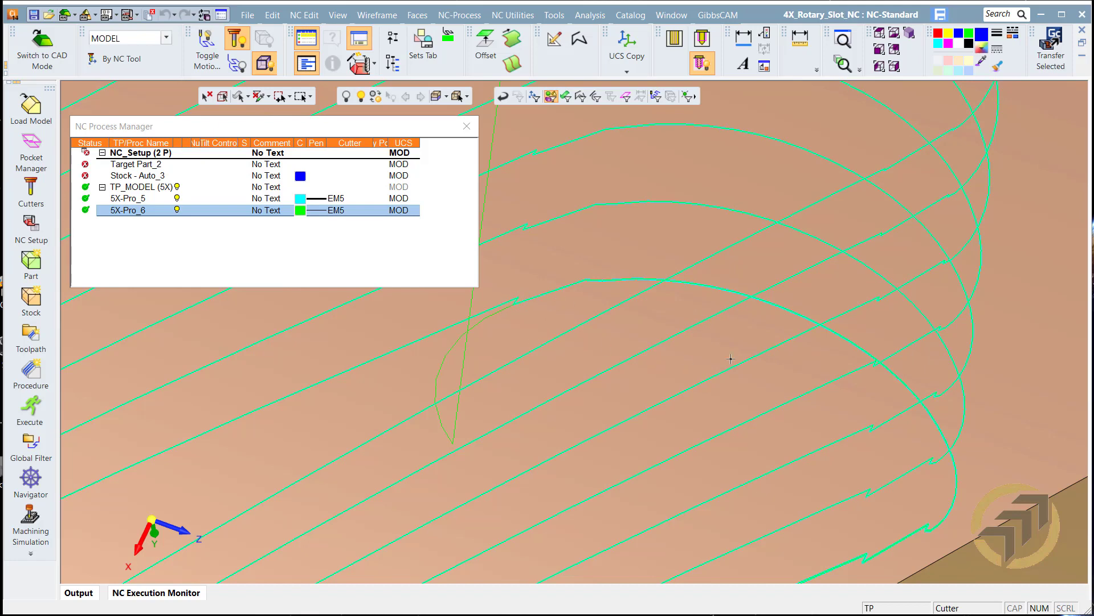
{"action": "scroll", "coordinate": [813, 255], "scroll_direction": "down", "scroll_amount": 5}
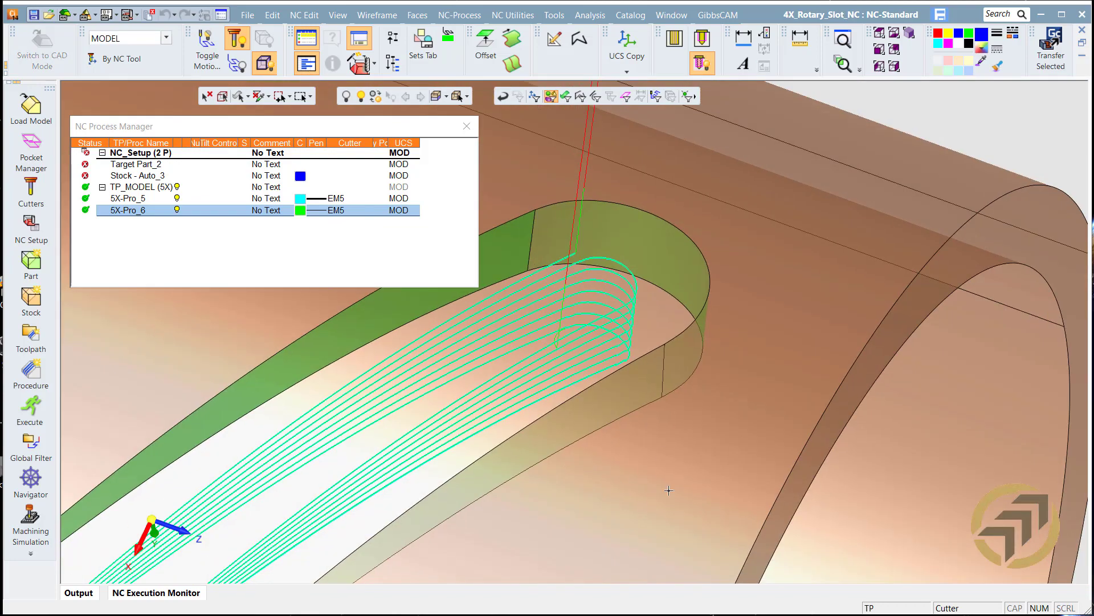
{"action": "middle_click_drag", "start_coordinate": [631, 371], "coordinate": [677, 417]}
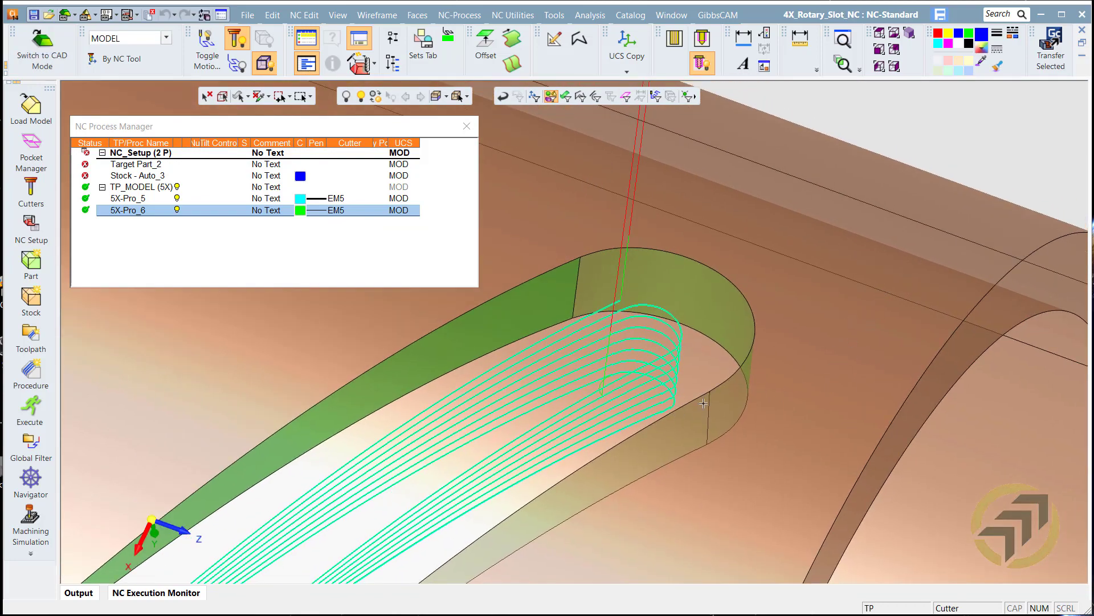
{"action": "scroll", "coordinate": [703, 403], "scroll_direction": "up", "scroll_amount": 8}
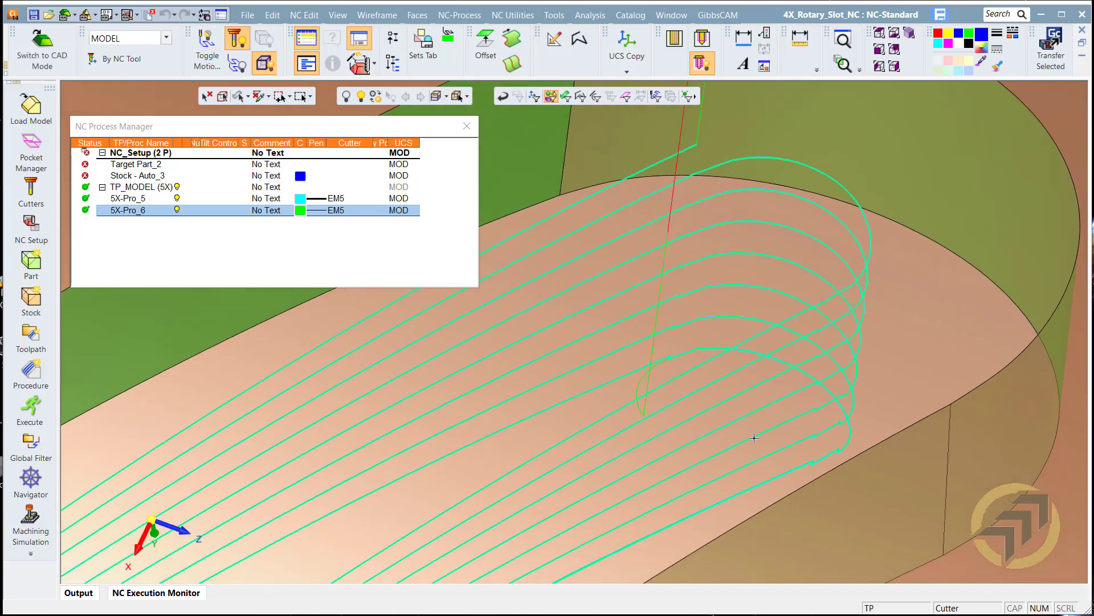
{"action": "scroll", "coordinate": [754, 438], "scroll_direction": "up", "scroll_amount": 3}
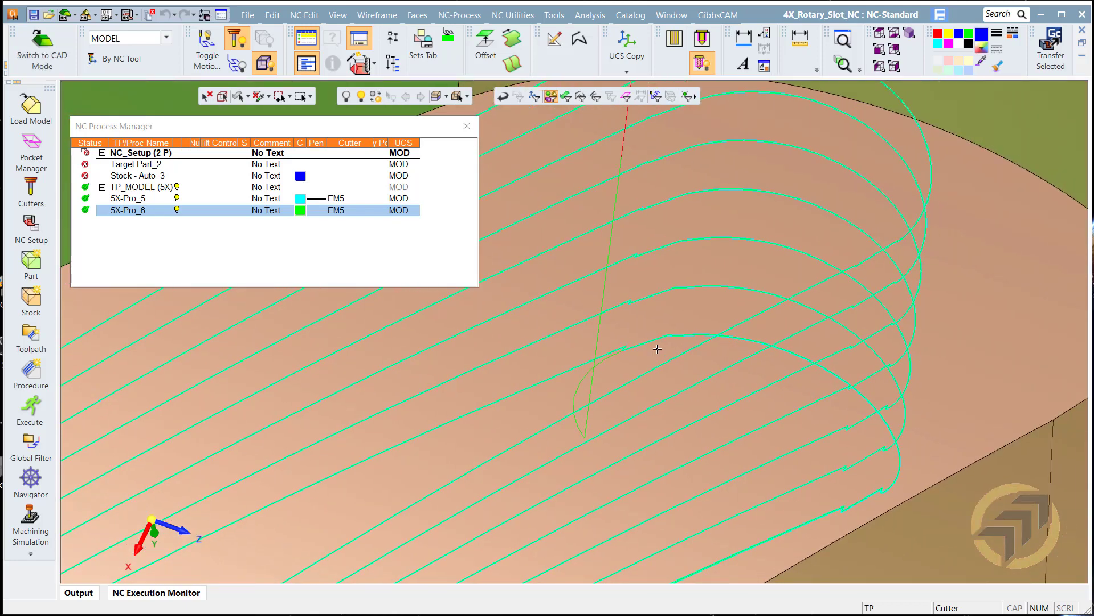
- Edit the 5X-Pro_6 tool axis control so the tool points to the rotary axis, and recalculate the procedure
{"action": "double_click", "coordinate": [121, 215]}
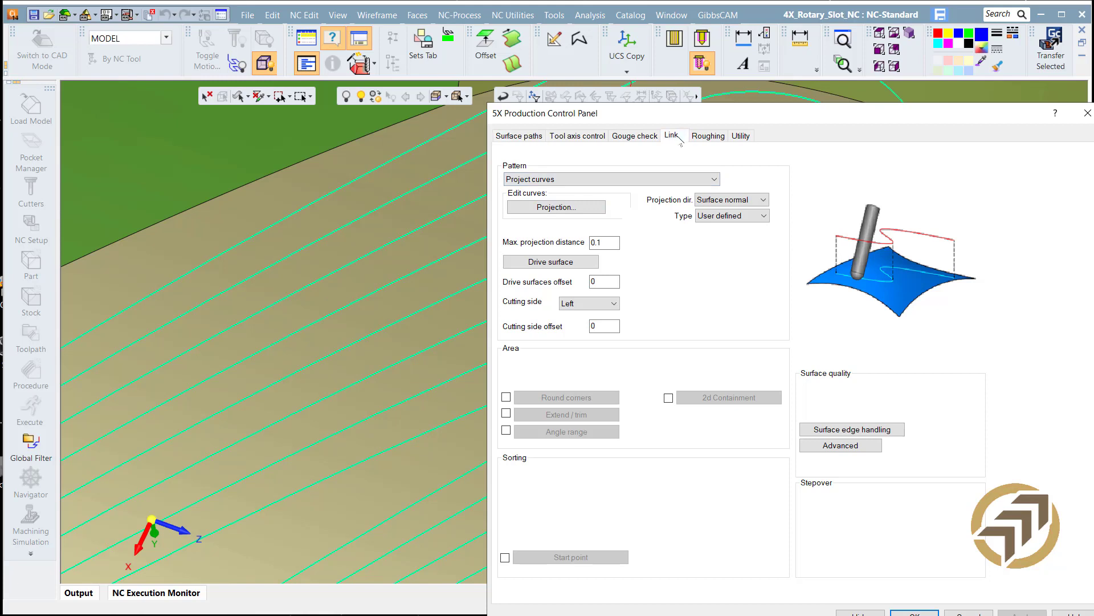
{"action": "left_click", "coordinate": [671, 136]}
{"action": "left_click_drag", "start_coordinate": [689, 118], "coordinate": [684, 118]}
{"action": "left_click", "coordinate": [580, 135]}
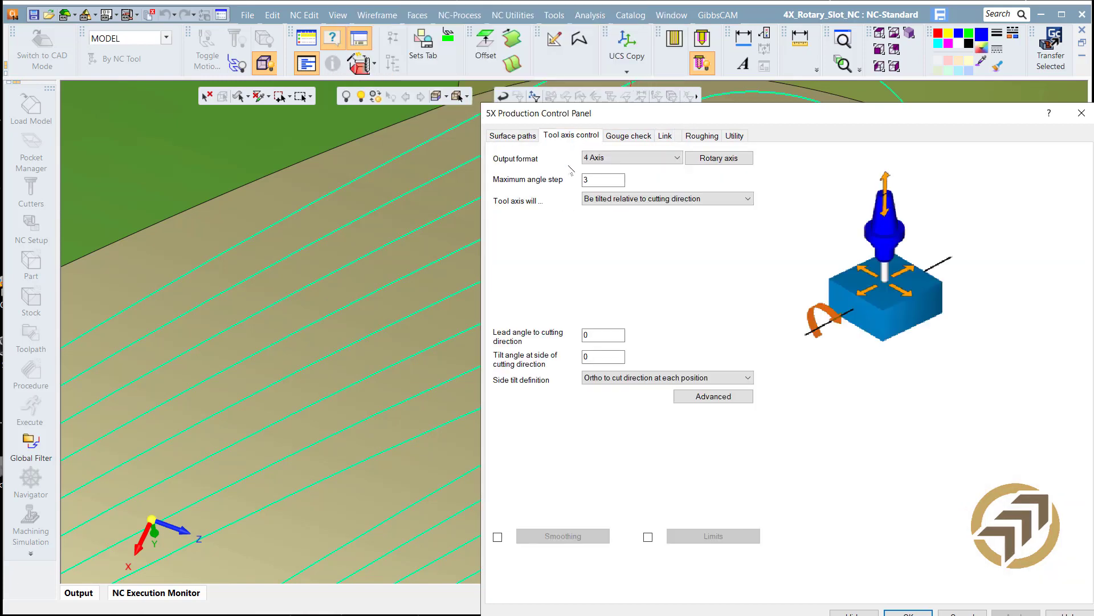
{"action": "left_click", "coordinate": [713, 160]}
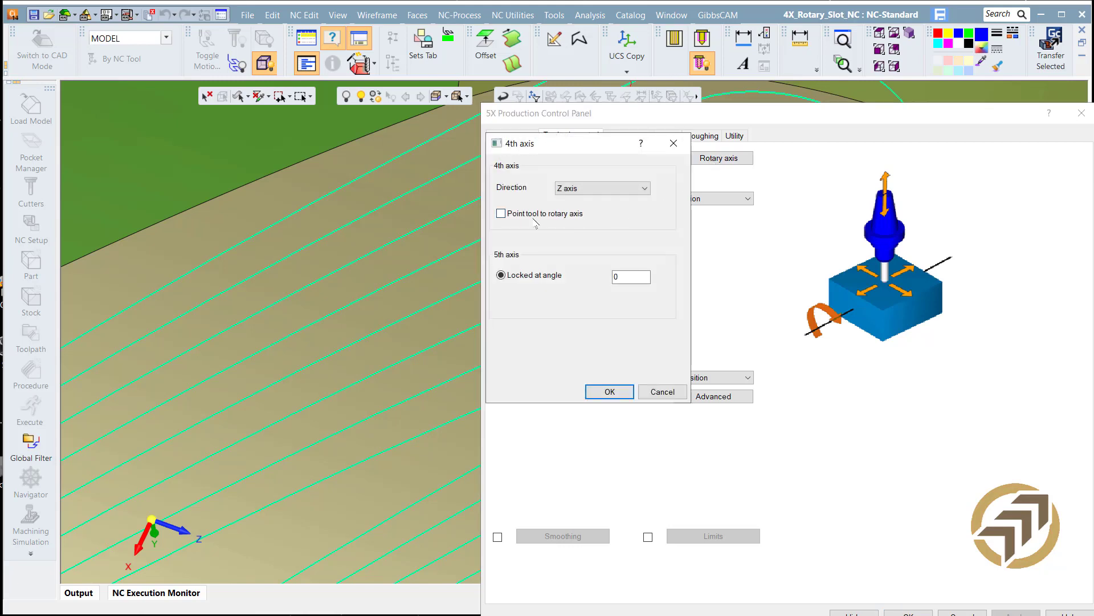
{"action": "left_click", "coordinate": [607, 392]}
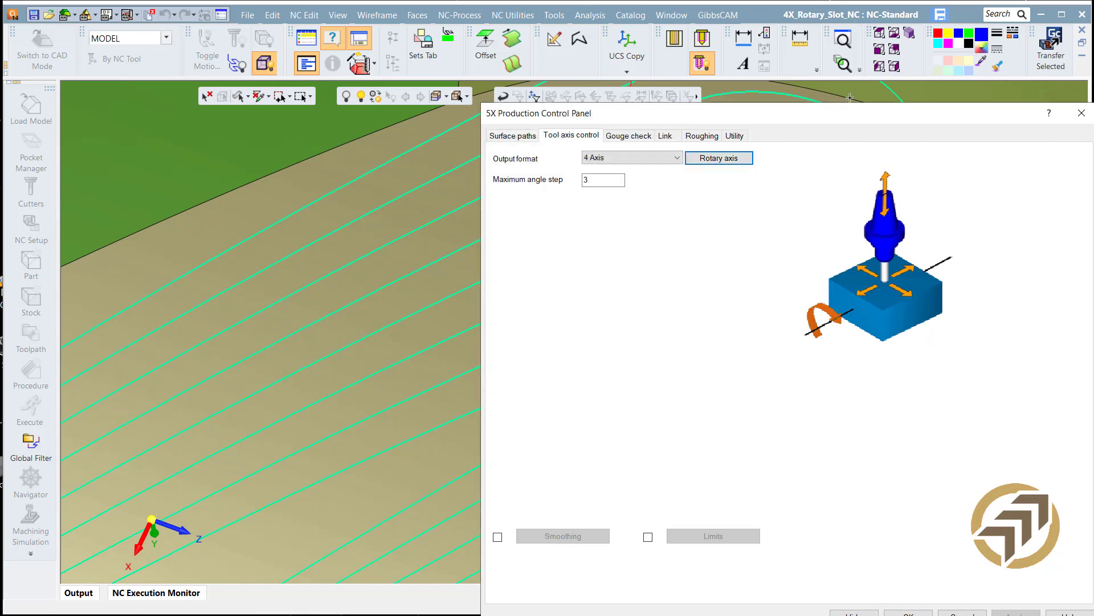
{"action": "left_click_drag", "start_coordinate": [879, 120], "coordinate": [476, 57]}
{"action": "left_click", "coordinate": [505, 553]}
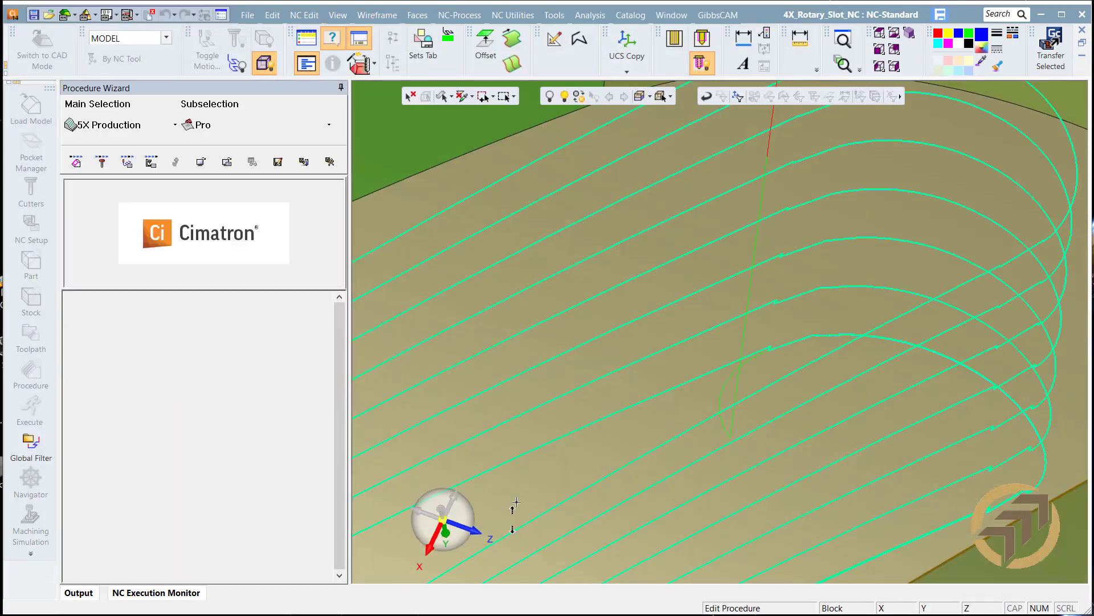
{"action": "left_click", "coordinate": [335, 162]}
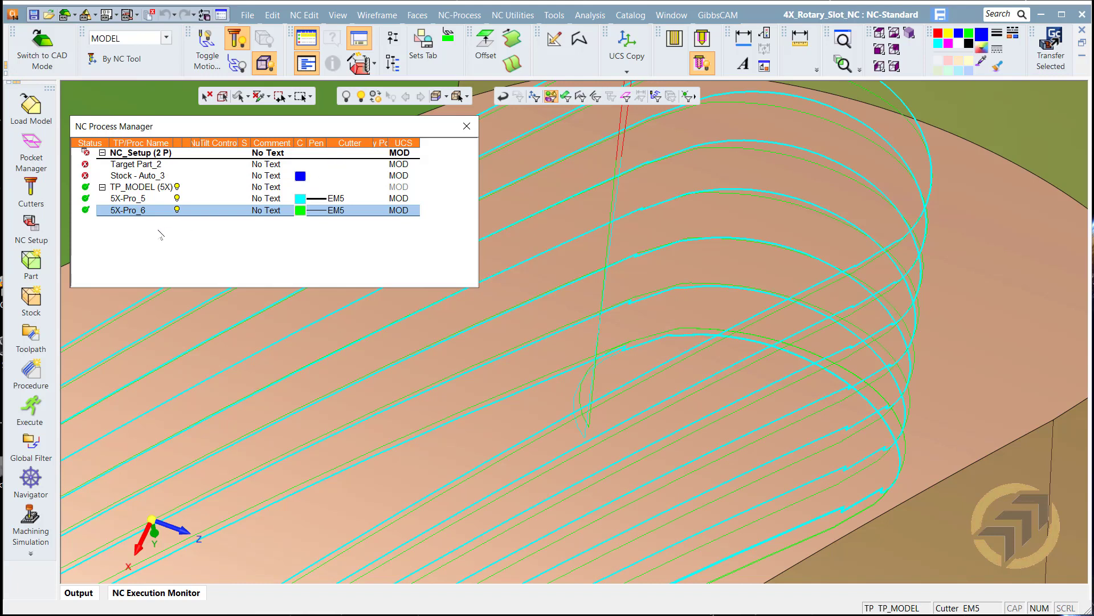
- Hide the 5X-Pro_5 toolpath and set the 5X-Pro_6 pen width to 5 pxd to inspect its passes at the slot end
{"action": "left_click", "coordinate": [149, 203]}
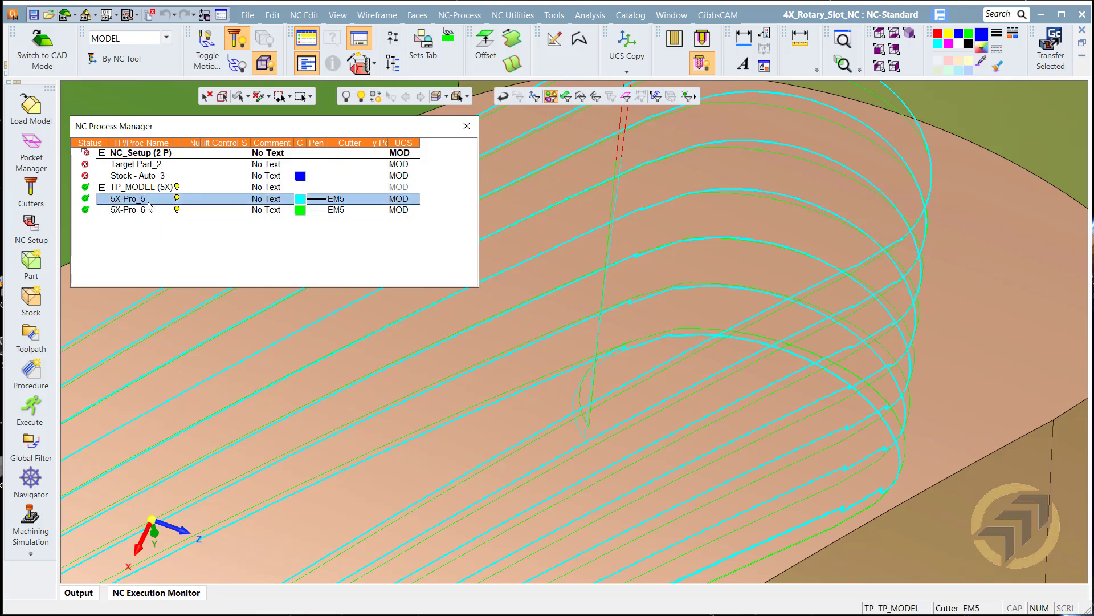
{"action": "left_click", "coordinate": [176, 198]}
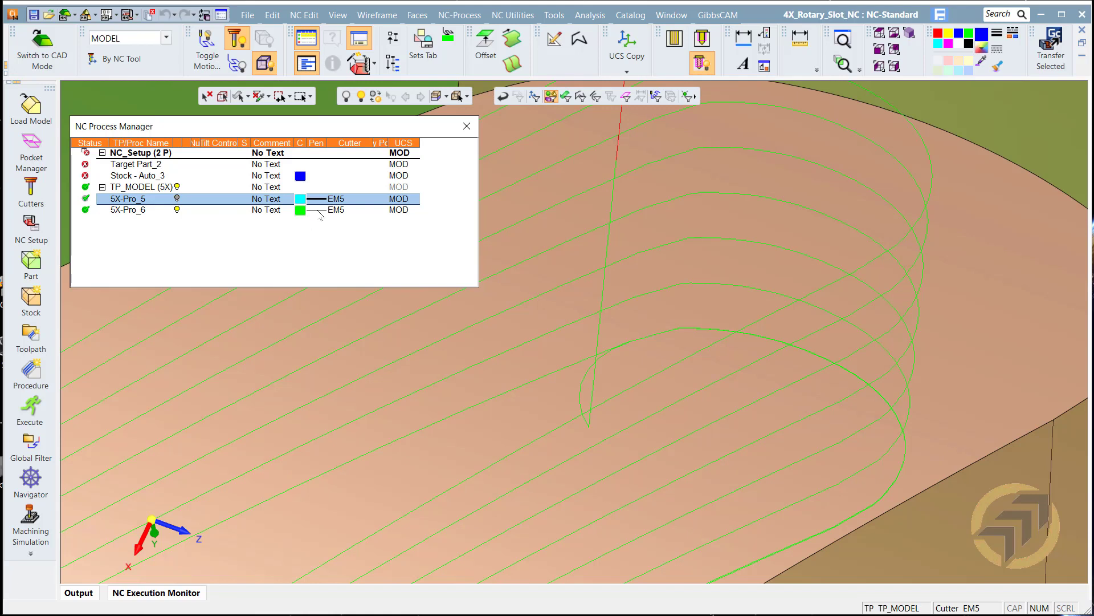
{"action": "left_click", "coordinate": [318, 211]}
{"action": "left_click", "coordinate": [318, 211]}
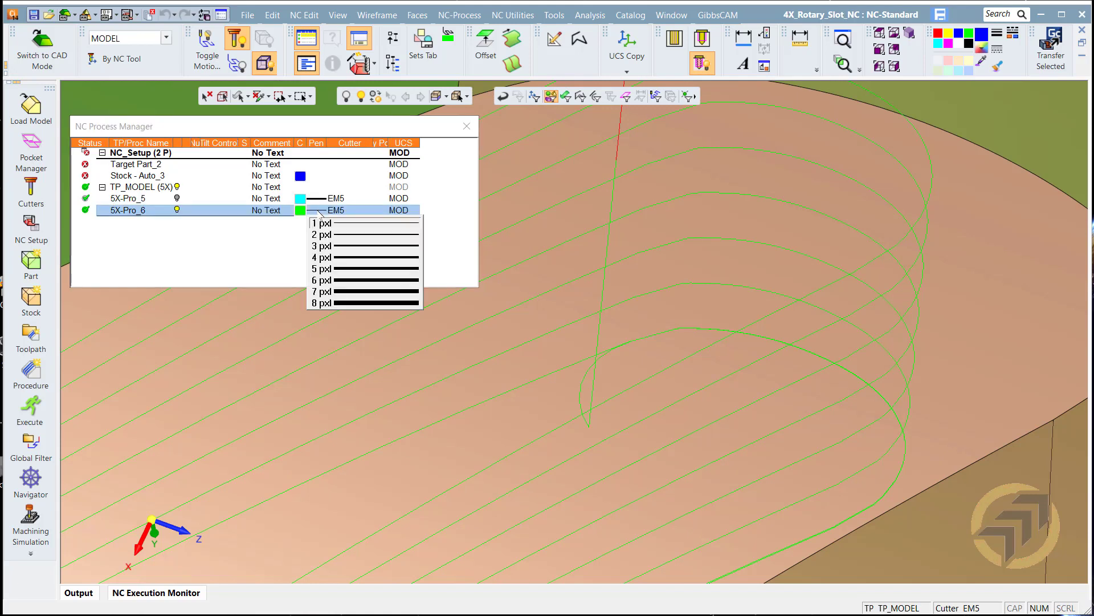
{"action": "left_click", "coordinate": [345, 267]}
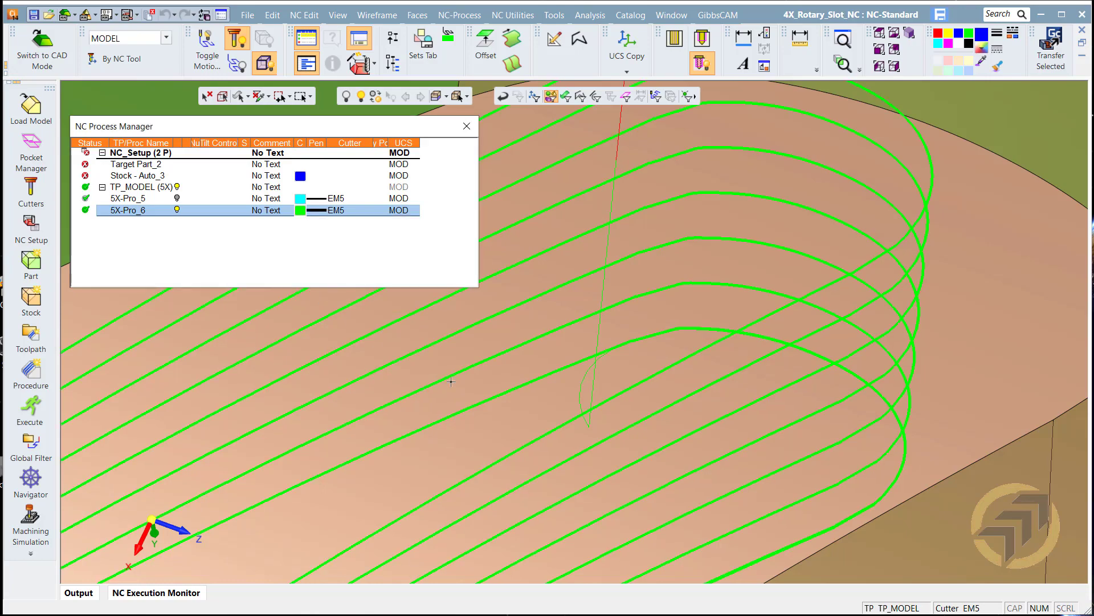
{"action": "right_click_drag", "start_coordinate": [621, 367], "coordinate": [624, 474], "text": "ctrl"}
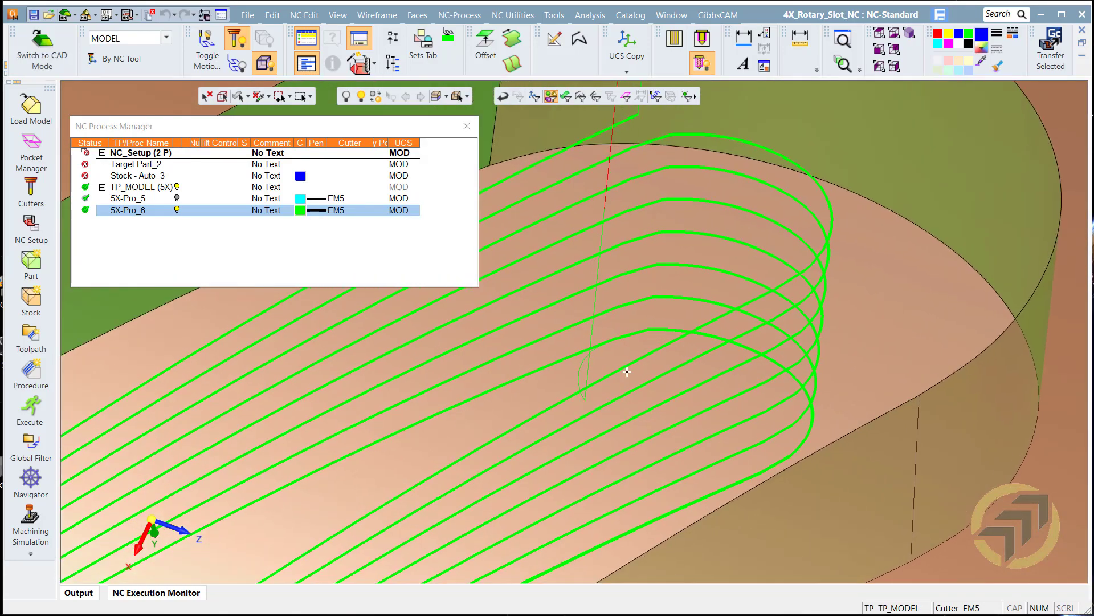
{"action": "mouse_move", "coordinate": [640, 325]}
{"action": "middle_mouse_down"}
{"action": "mouse_move", "coordinate": [656, 327]}
{"action": "mouse_move", "coordinate": [643, 329]}
{"action": "middle_mouse_up"}
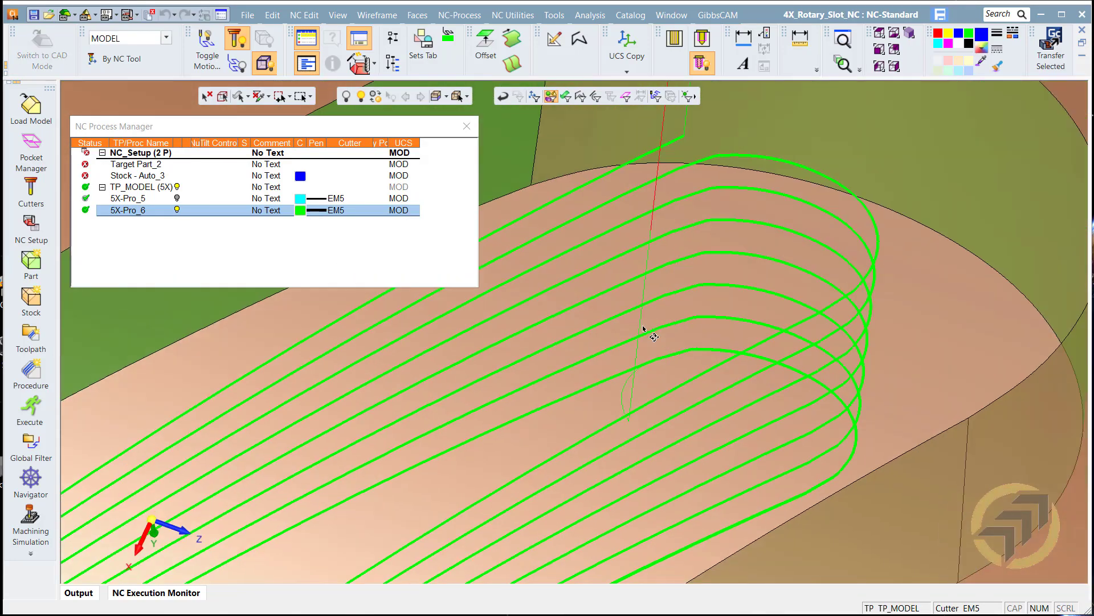
- Delete the 5X-Pro_5 procedure from the TP_MODEL toolpath
{"action": "right_click_drag", "start_coordinate": [703, 236], "coordinate": [674, 474], "text": "ctrl"}
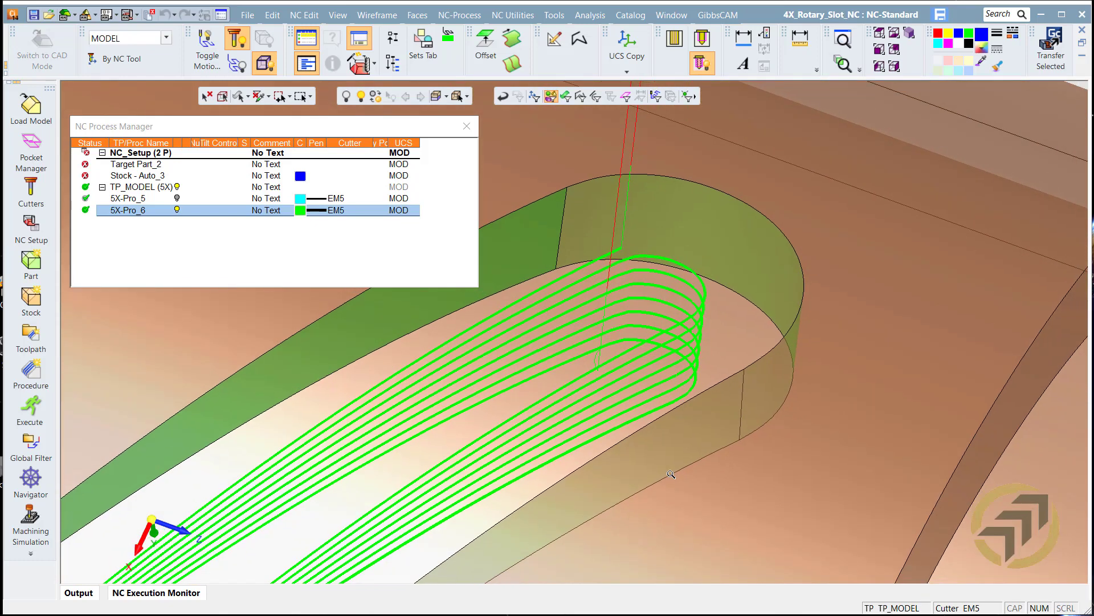
{"action": "left_click", "coordinate": [121, 198]}
{"action": "right_click", "coordinate": [147, 225]}
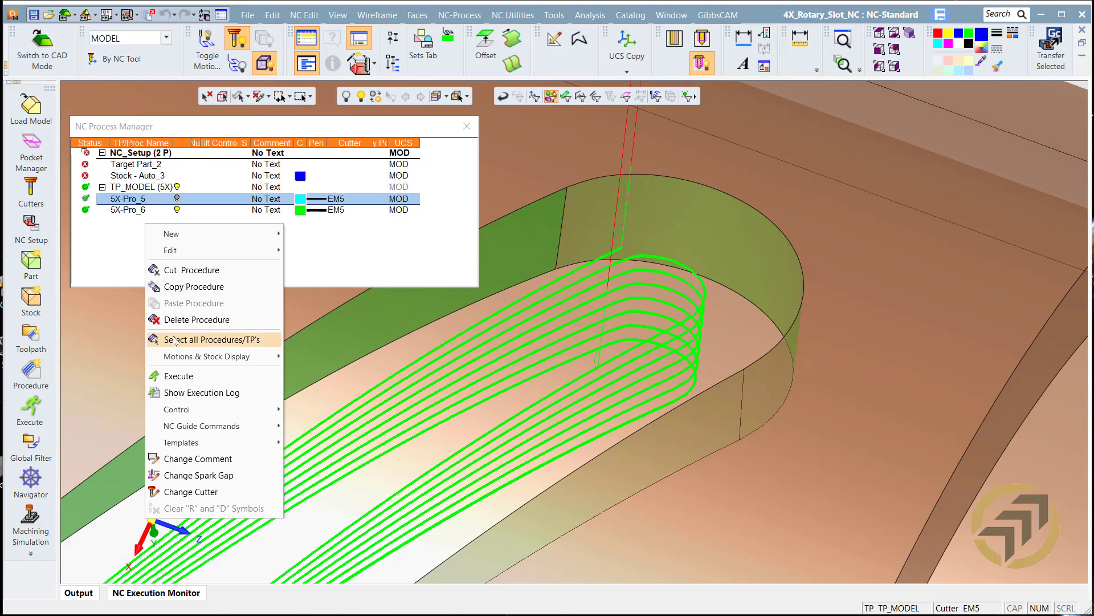
{"action": "left_click", "coordinate": [183, 321]}
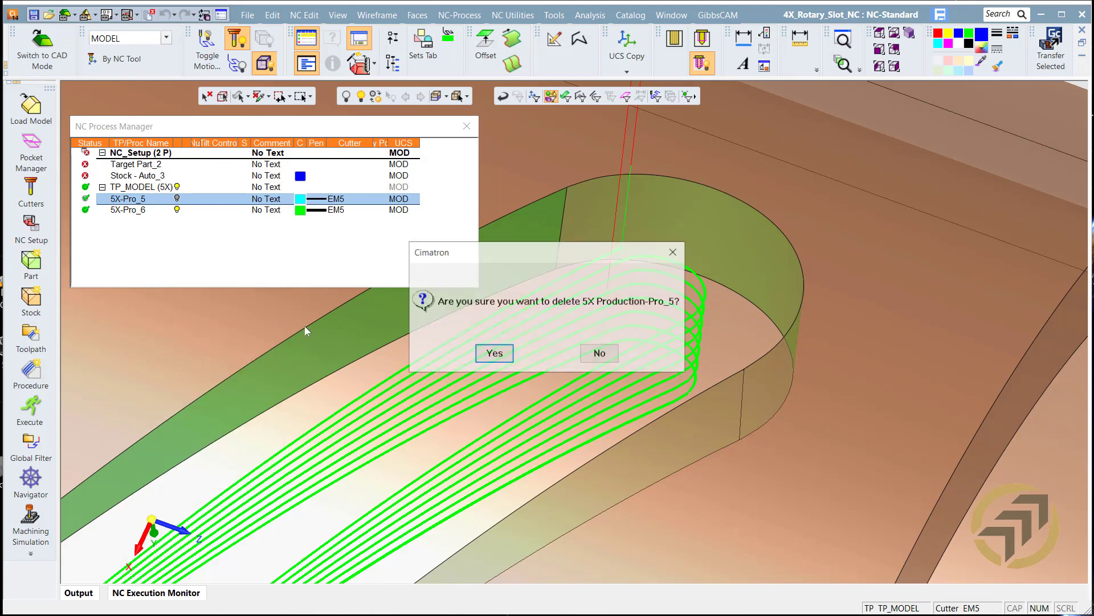
{"action": "left_click", "coordinate": [495, 356]}
- Change the display color of the 5X-Pro_6 toolpath to cyan
{"action": "left_click", "coordinate": [299, 199]}
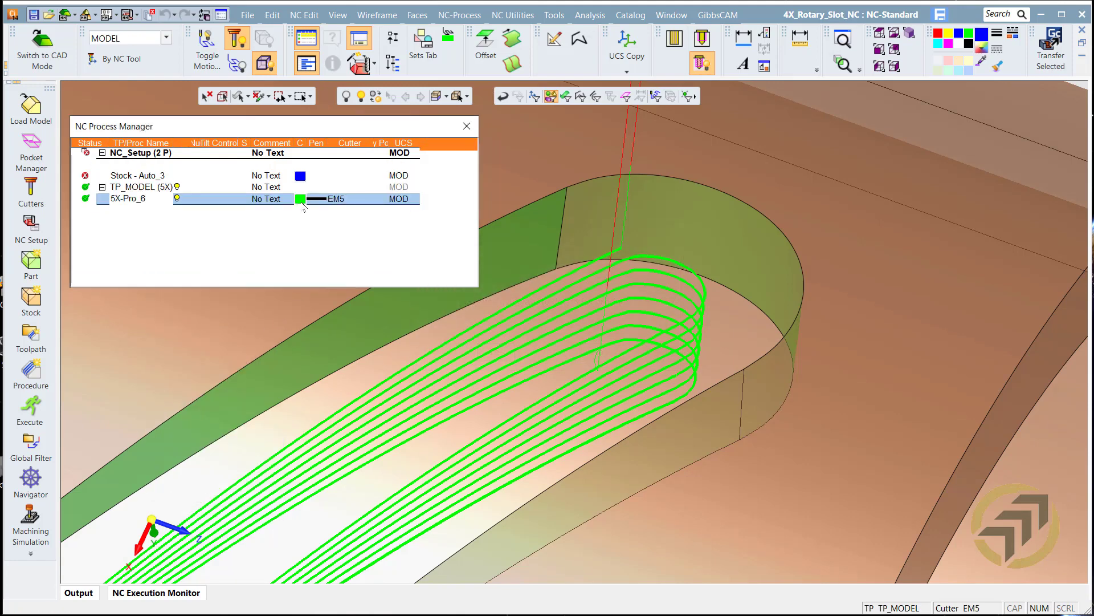
{"action": "left_click", "coordinate": [300, 199]}
{"action": "left_click", "coordinate": [357, 233]}
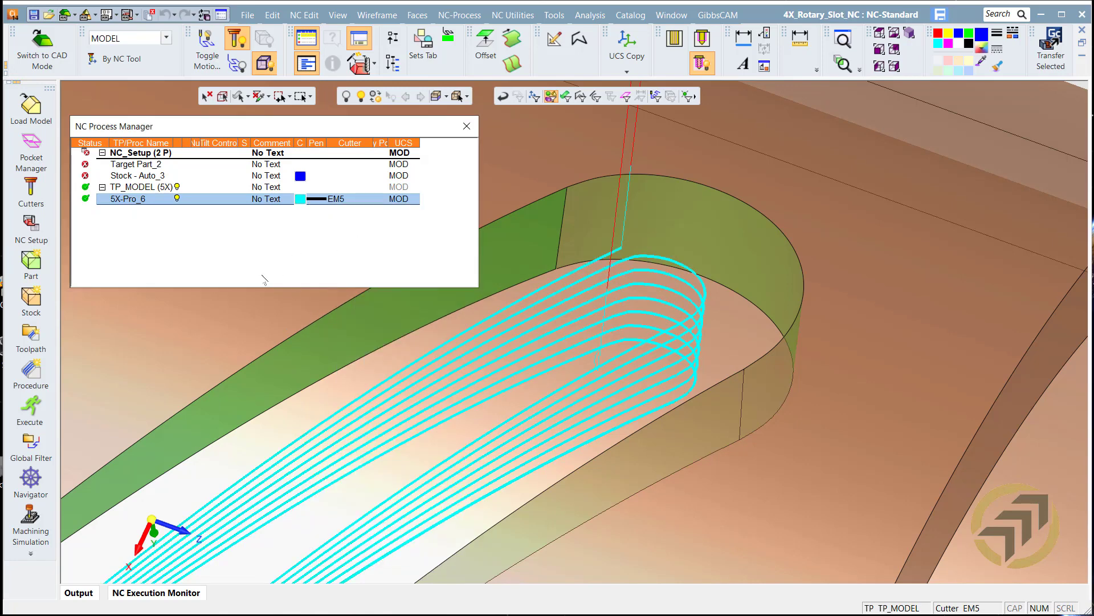
- Place the cutter on the first 5X-Pro_6 pass at the slot end in the Navigator and examine its position against the slot wall
{"action": "scroll", "coordinate": [641, 502], "scroll_direction": "up", "scroll_amount": 2}
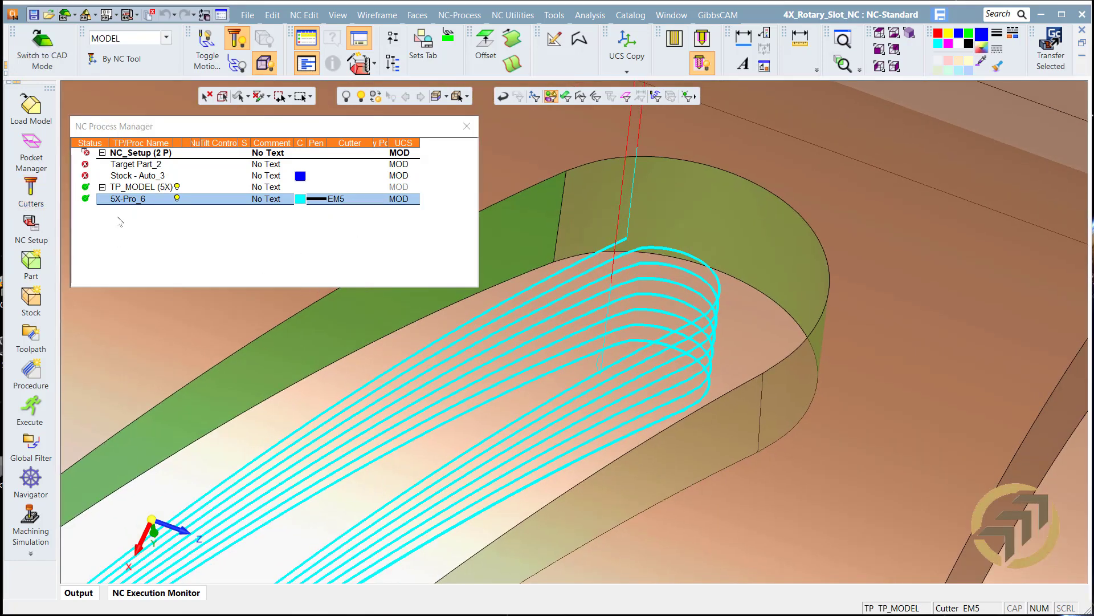
{"action": "left_click", "coordinate": [30, 478]}
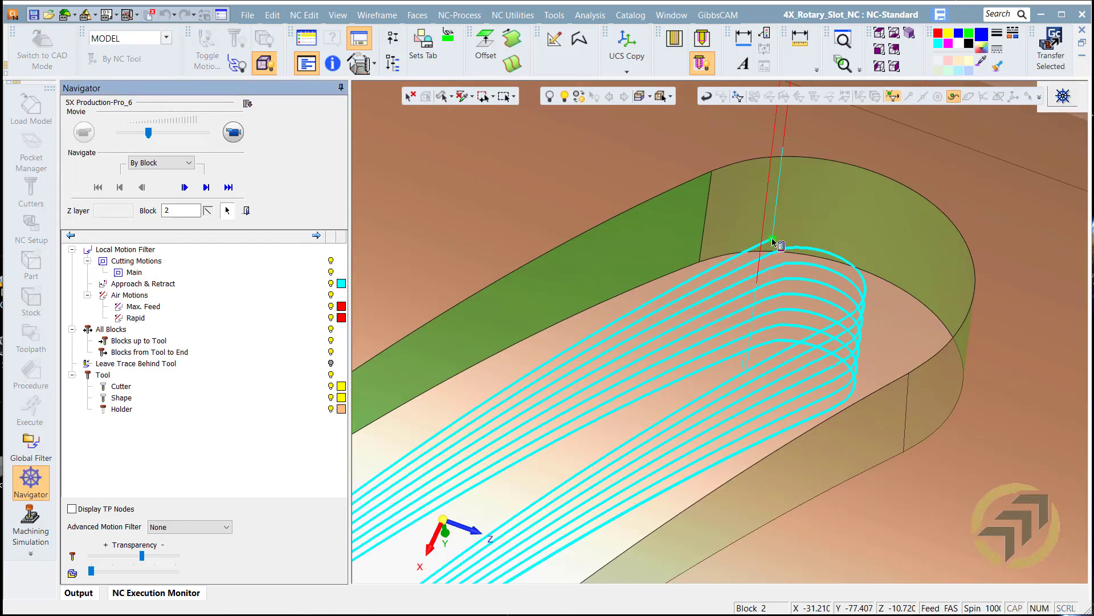
{"action": "left_click", "coordinate": [777, 236]}
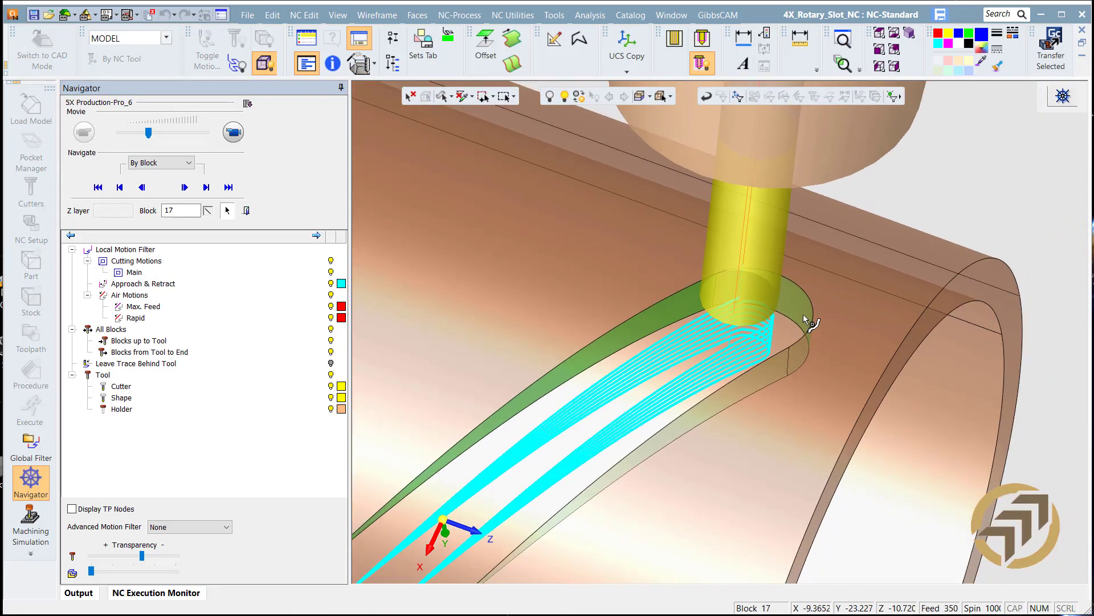
{"action": "middle_click_drag", "start_coordinate": [802, 313], "coordinate": [767, 248]}
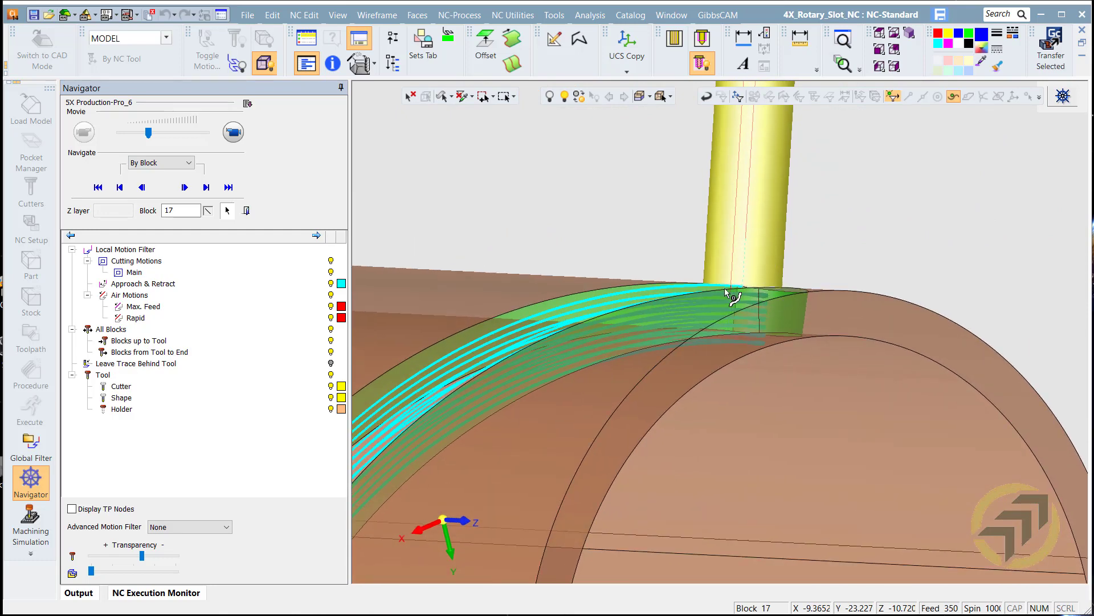
{"action": "middle_click_drag", "start_coordinate": [801, 304], "coordinate": [769, 331]}
{"action": "left_click", "coordinate": [247, 211]}
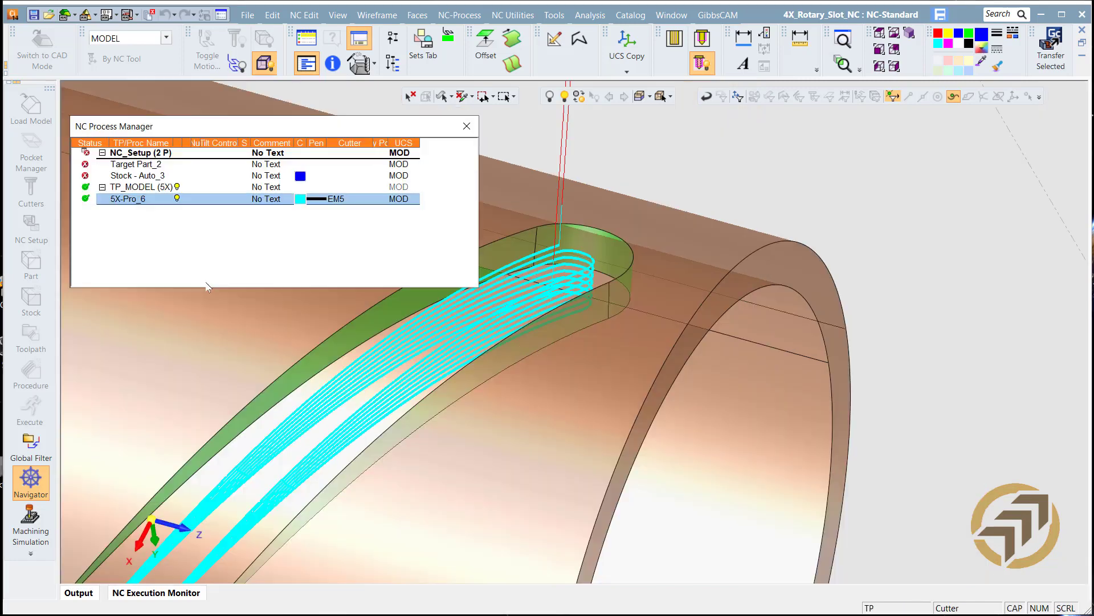
- Edit the 5X-Pro_6 depth cuts to add 1 finishing pass with 0.3 spacing, and recalculate the procedure
{"action": "double_click", "coordinate": [130, 200]}
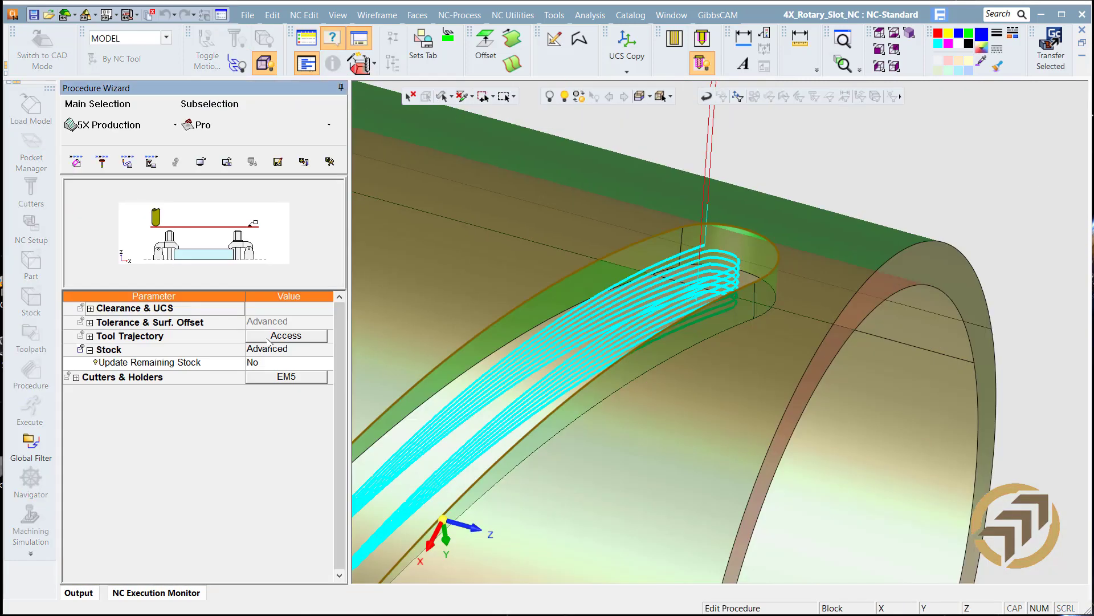
{"action": "left_click", "coordinate": [267, 336]}
{"action": "middle_click", "coordinate": [268, 309]}
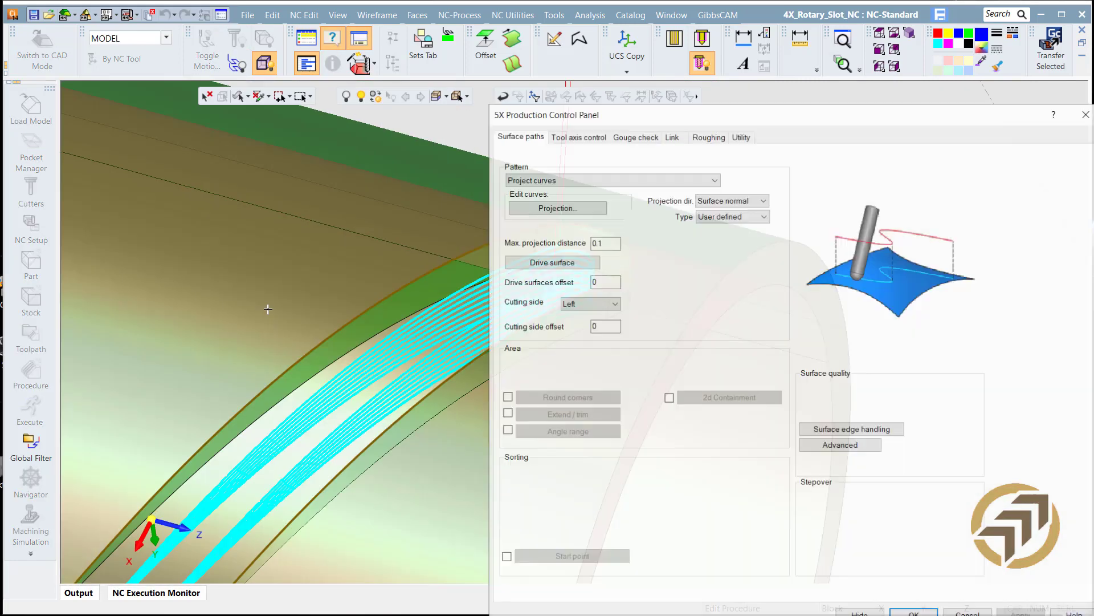
{"action": "left_click", "coordinate": [671, 136]}
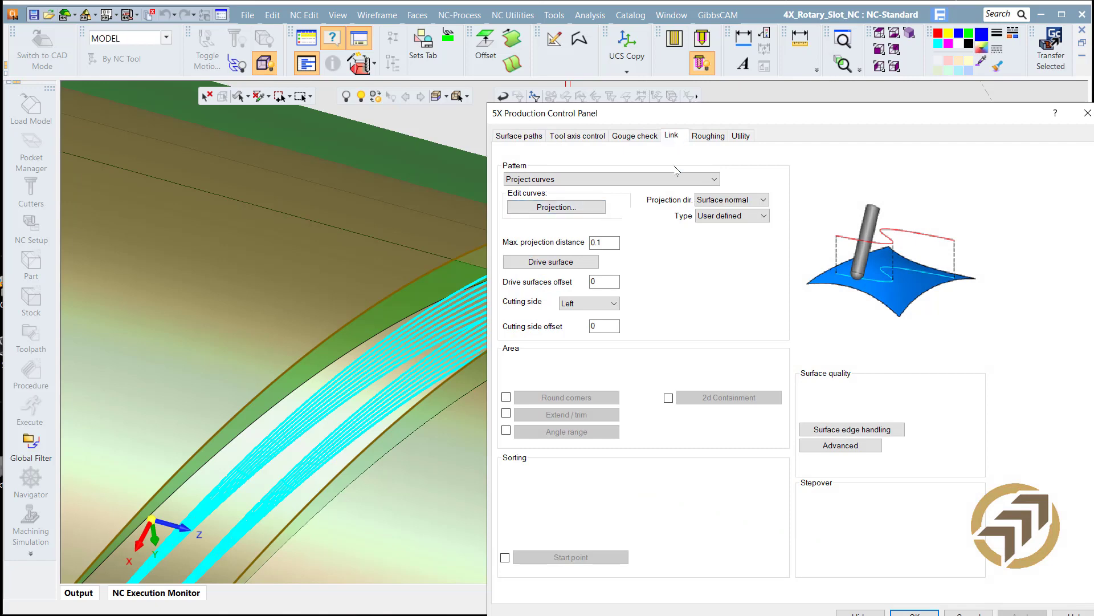
{"action": "left_click", "coordinate": [710, 138]}
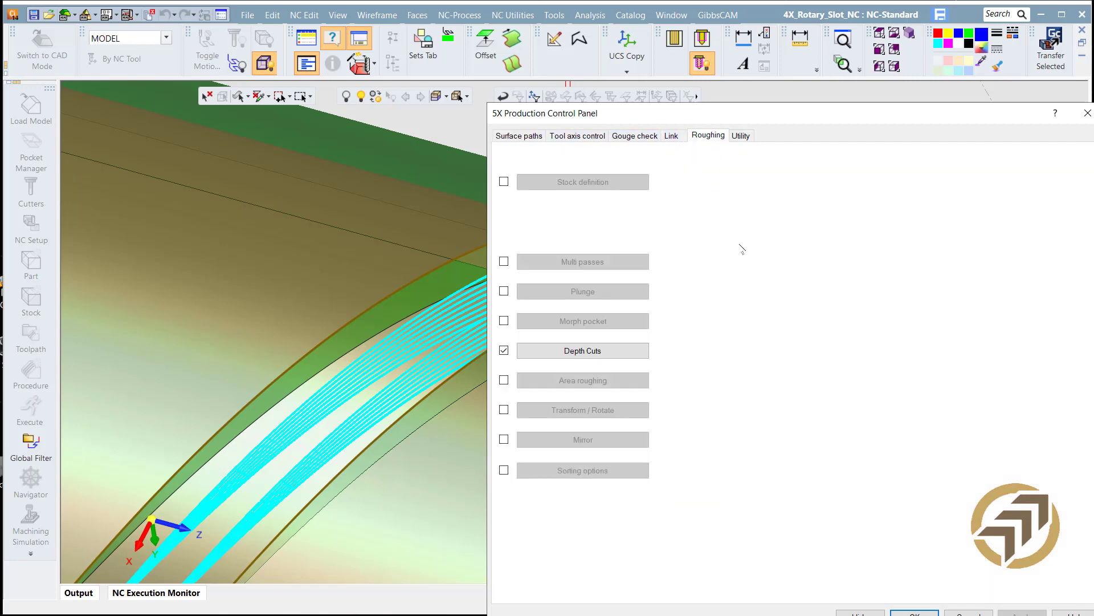
{"action": "left_click", "coordinate": [616, 352]}
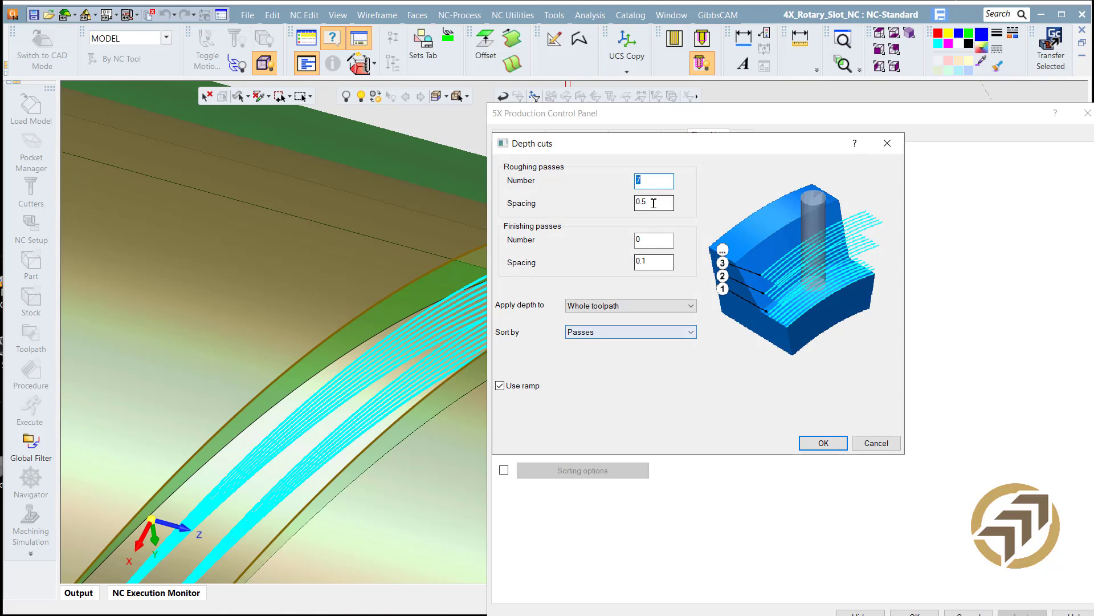
{"action": "left_click", "coordinate": [652, 240]}
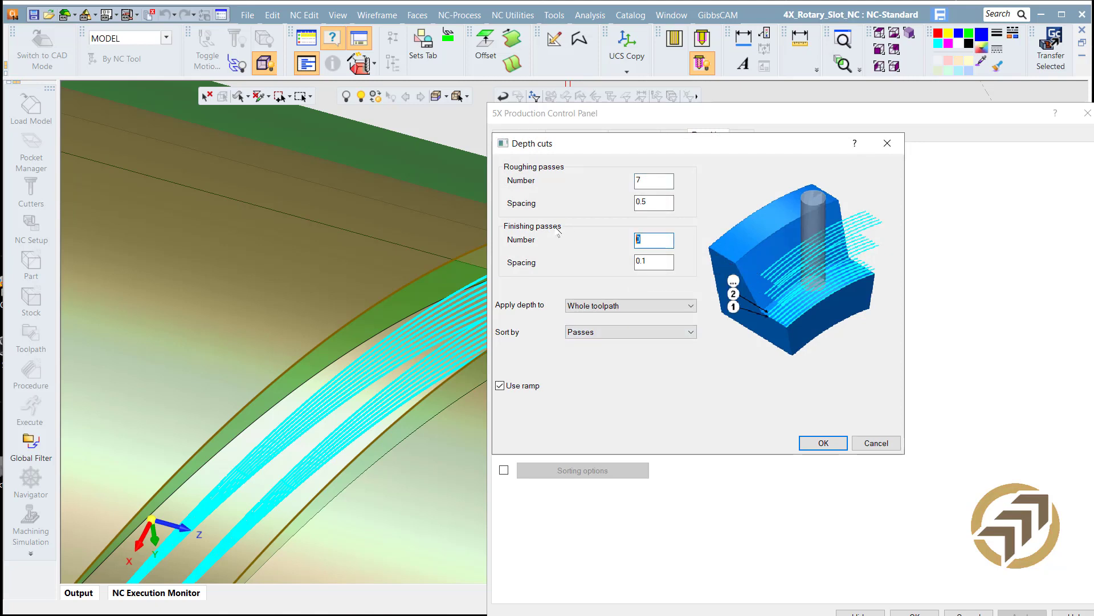
{"action": "left_click", "coordinate": [654, 261]}
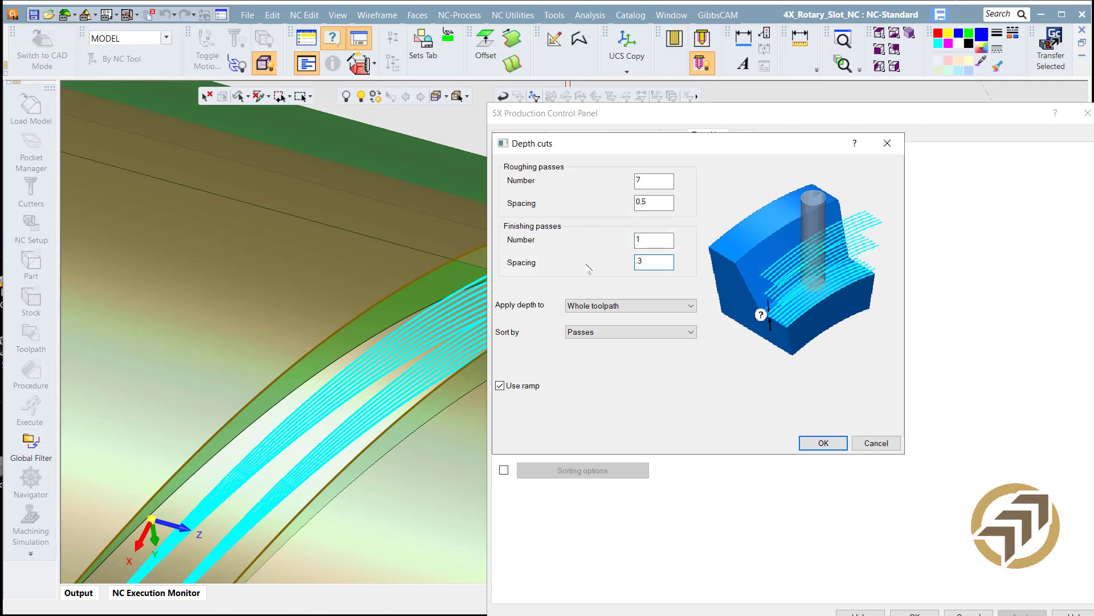
{"action": "left_click", "coordinate": [819, 444]}
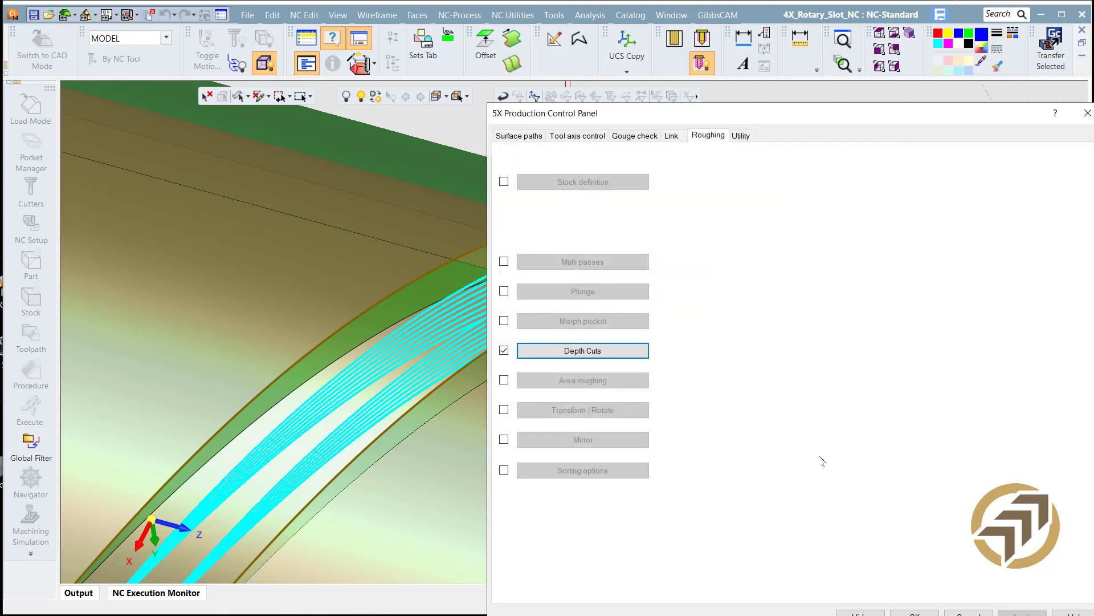
{"action": "left_click", "coordinate": [915, 614]}
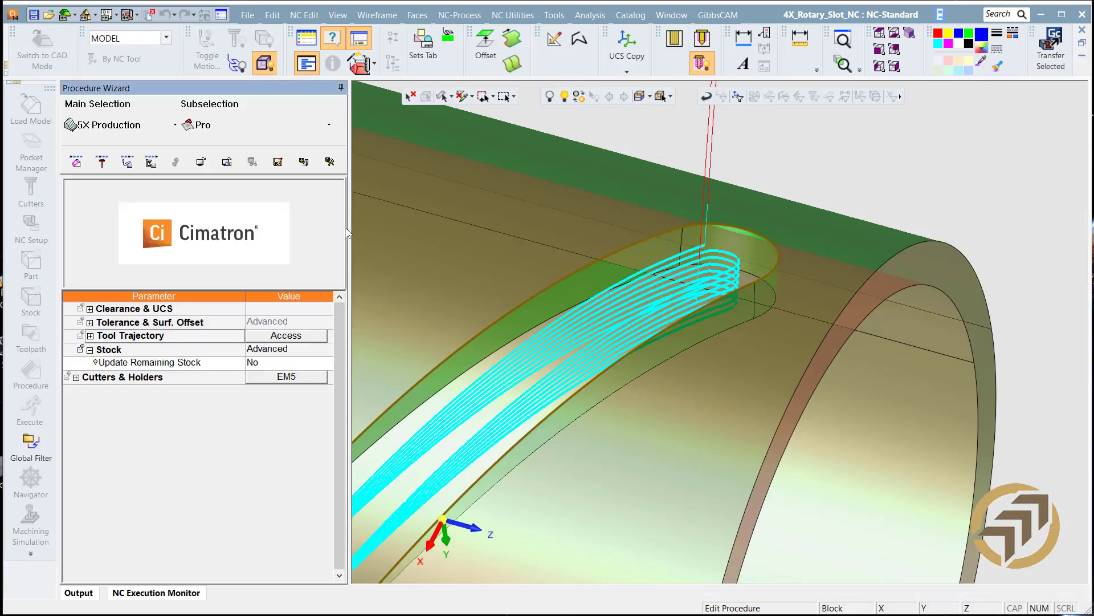
{"action": "left_click", "coordinate": [330, 163]}
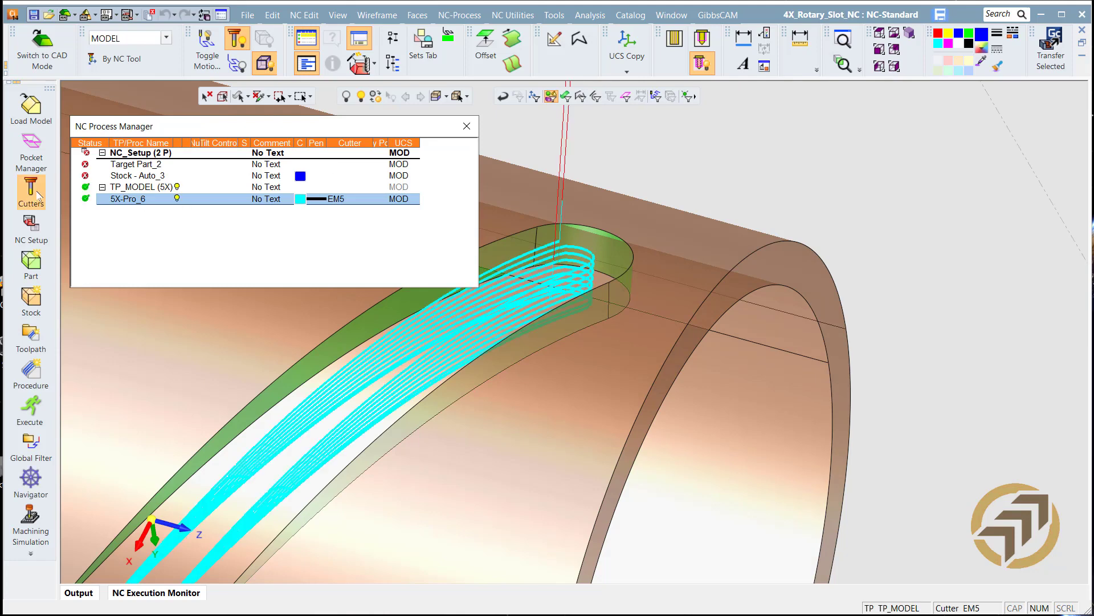
- Open the recalculated 5X-Pro_6 toolpath in the Navigator and place the cutter where the first pass starts at the slot end
{"action": "left_click", "coordinate": [31, 478]}
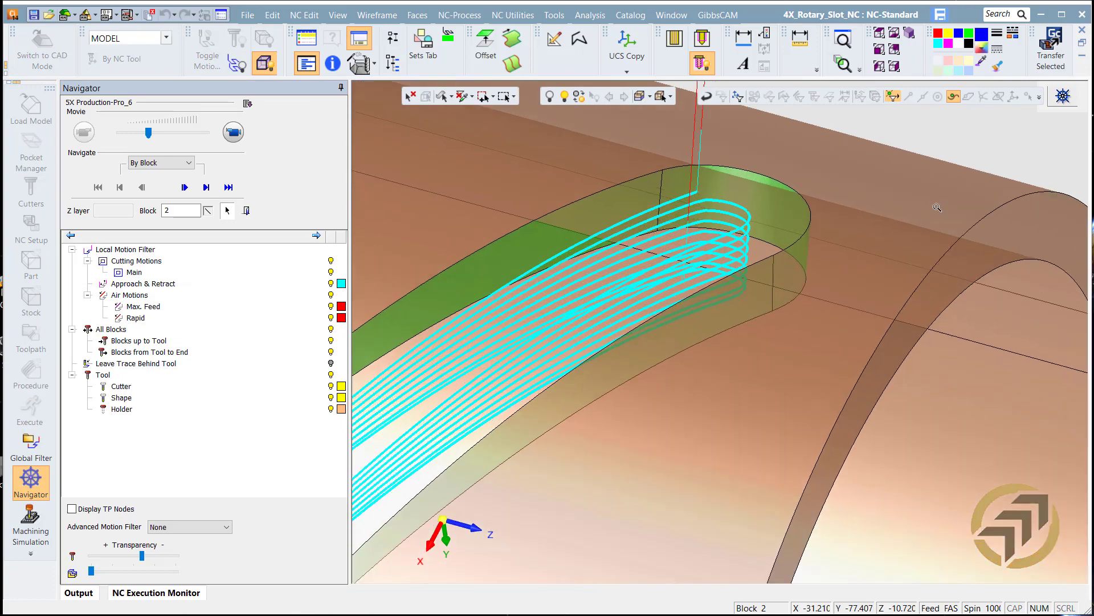
{"action": "right_click_drag", "start_coordinate": [937, 208], "coordinate": [892, 97], "text": "ctrl"}
{"action": "middle_click_drag", "start_coordinate": [742, 98], "coordinate": [712, 295], "text": "ctrl"}
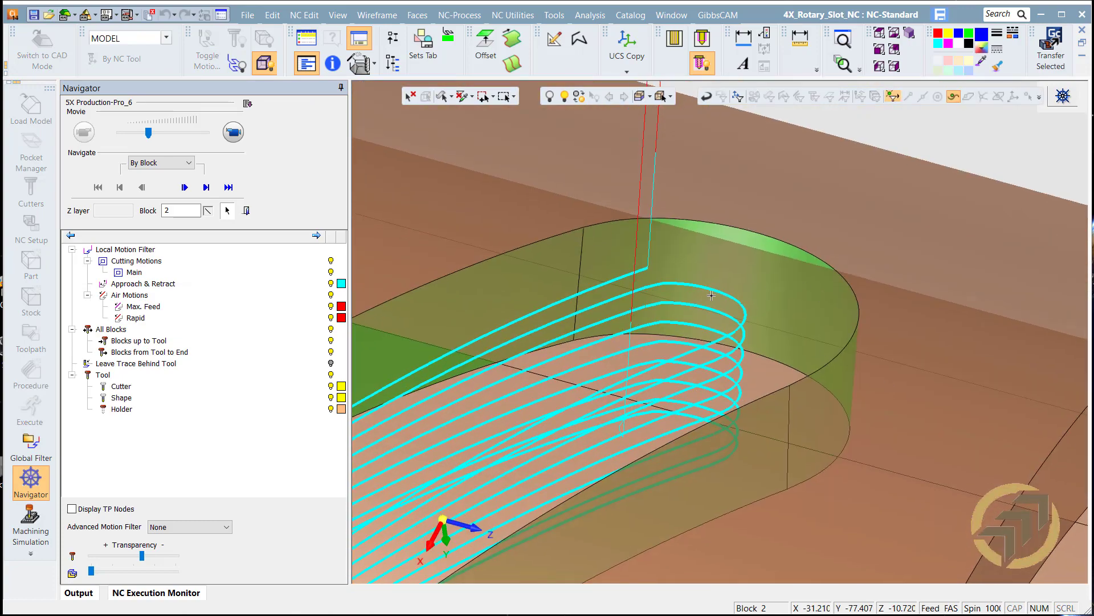
{"action": "left_click", "coordinate": [646, 270]}
- Play the 5X-Pro_6 motion along the whole helical slot at increasing movie speed, stop it, and leave the Navigator
{"action": "middle_click_drag", "start_coordinate": [972, 227], "coordinate": [880, 255]}
{"action": "right_click_drag", "start_coordinate": [880, 255], "coordinate": [789, 383], "text": "ctrl"}
{"action": "scroll", "coordinate": [788, 383], "scroll_direction": "down", "scroll_amount": 5}
{"action": "middle_click_drag", "start_coordinate": [626, 355], "coordinate": [593, 216], "text": "ctrl"}
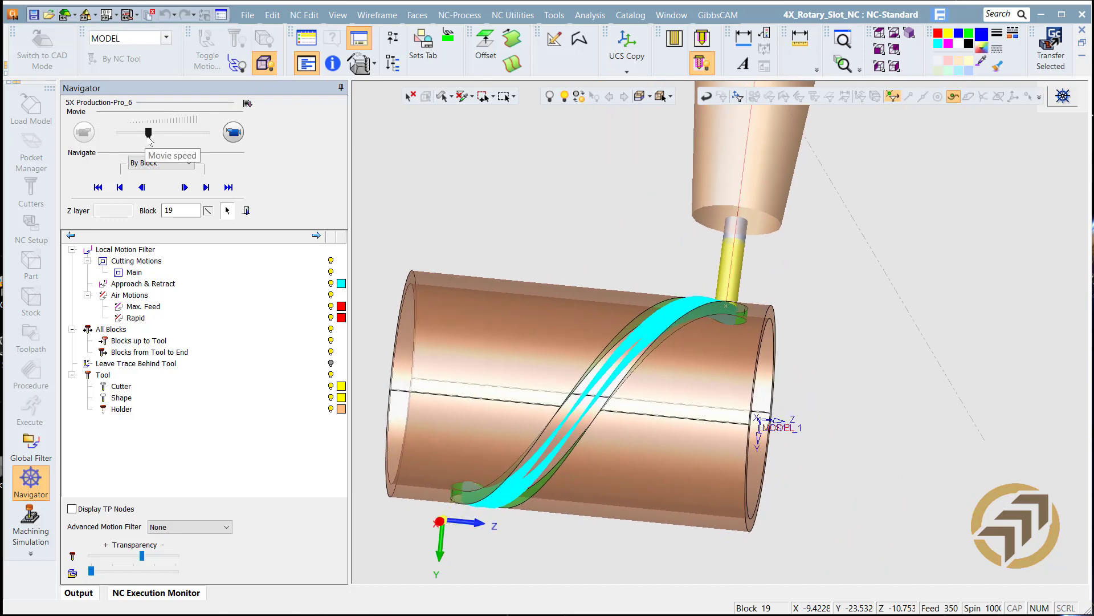
{"action": "left_click_drag", "start_coordinate": [149, 136], "coordinate": [158, 137]}
{"action": "left_click", "coordinate": [233, 132]}
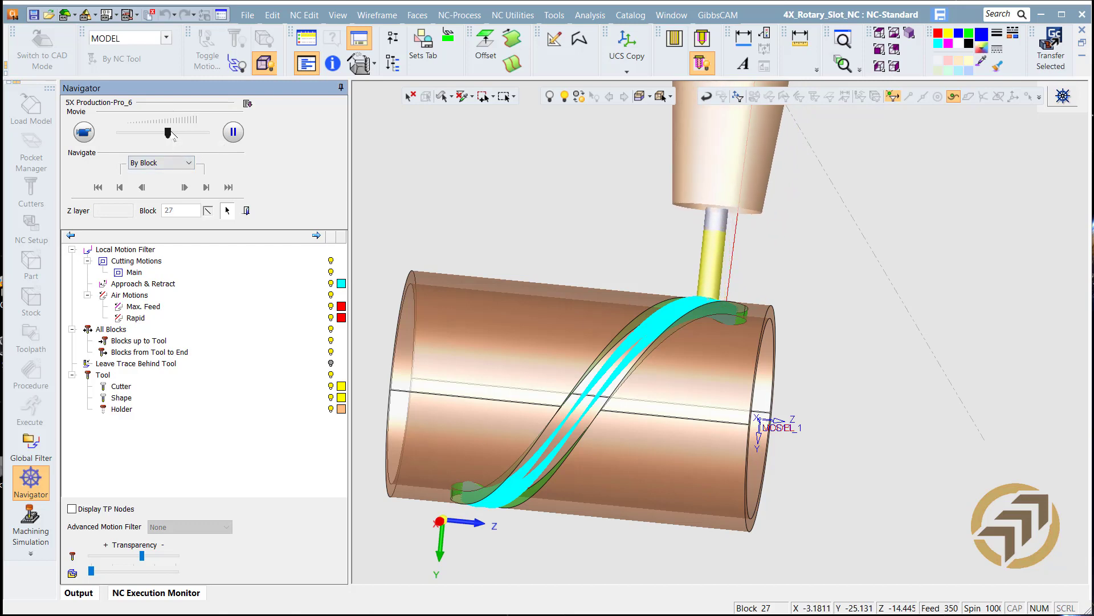
{"action": "left_click_drag", "start_coordinate": [169, 133], "coordinate": [179, 132]}
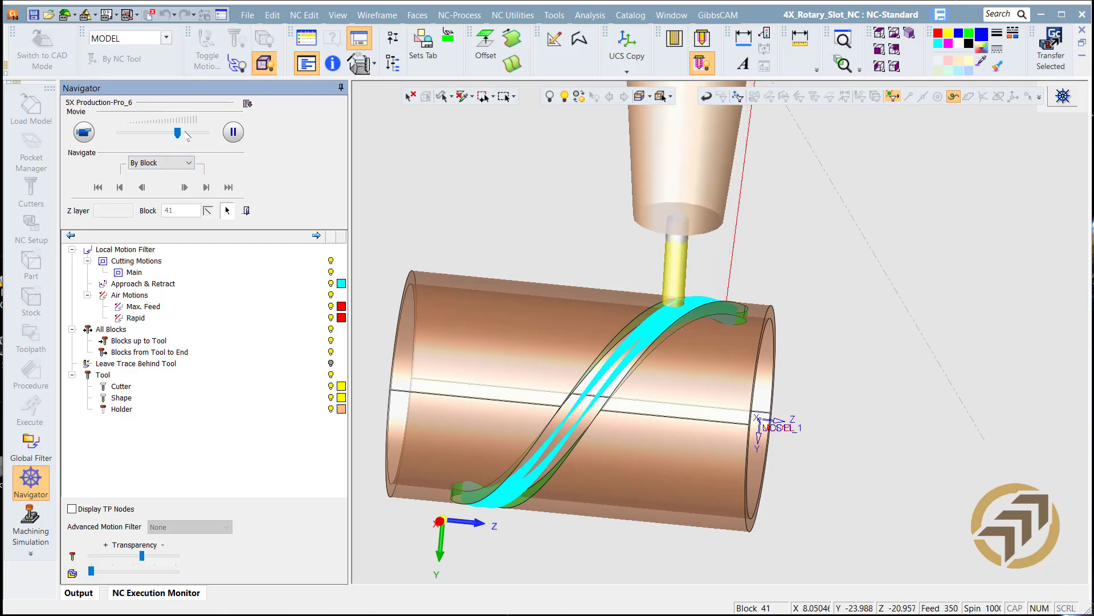
{"action": "left_click_drag", "start_coordinate": [178, 133], "coordinate": [197, 131]}
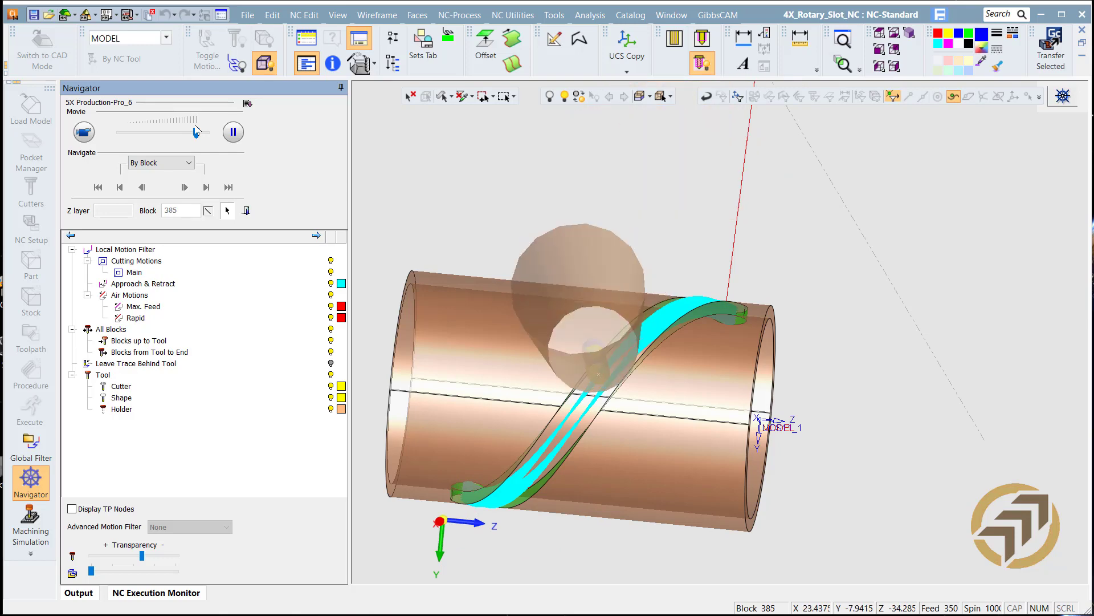
{"action": "left_click", "coordinate": [233, 132]}
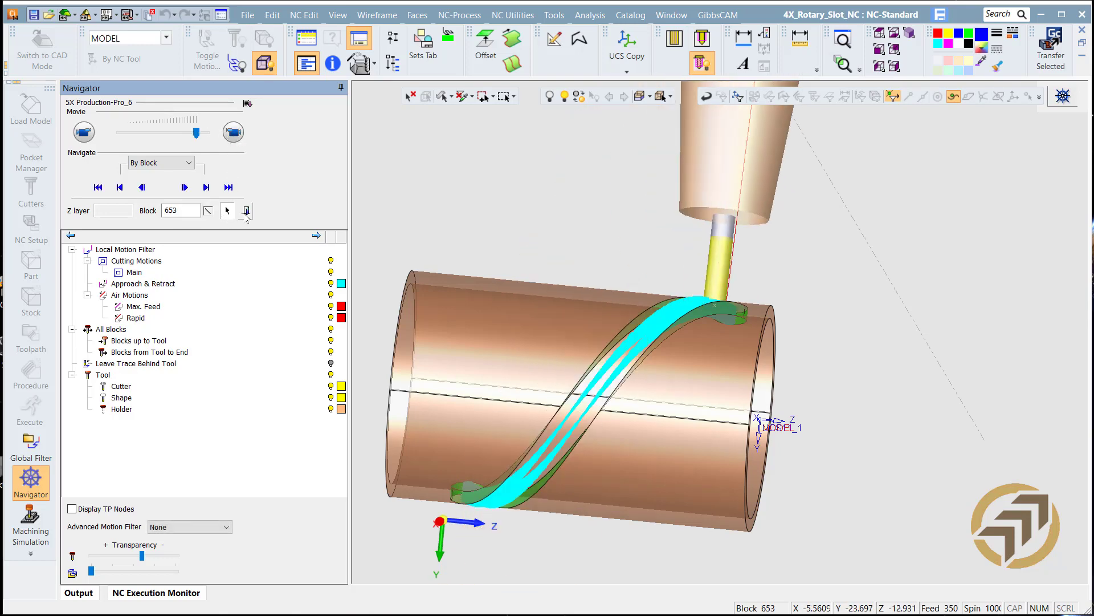
{"action": "left_click", "coordinate": [246, 212]}
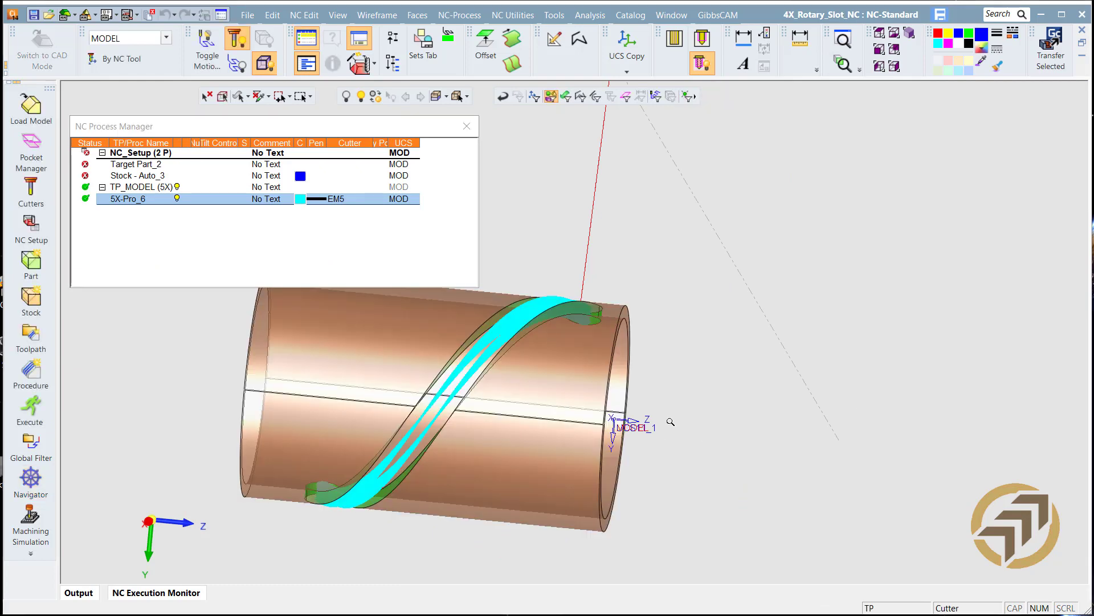
- Examine the 5X-Pro_6 passes along the helical slot from several sides of the tube
{"action": "right_click_drag", "start_coordinate": [670, 422], "coordinate": [550, 361], "text": "ctrl"}
{"action": "middle_click_drag", "start_coordinate": [492, 404], "coordinate": [788, 358], "text": "ctrl"}
{"action": "left_click_drag", "start_coordinate": [789, 325], "coordinate": [759, 276], "text": "ctrl"}
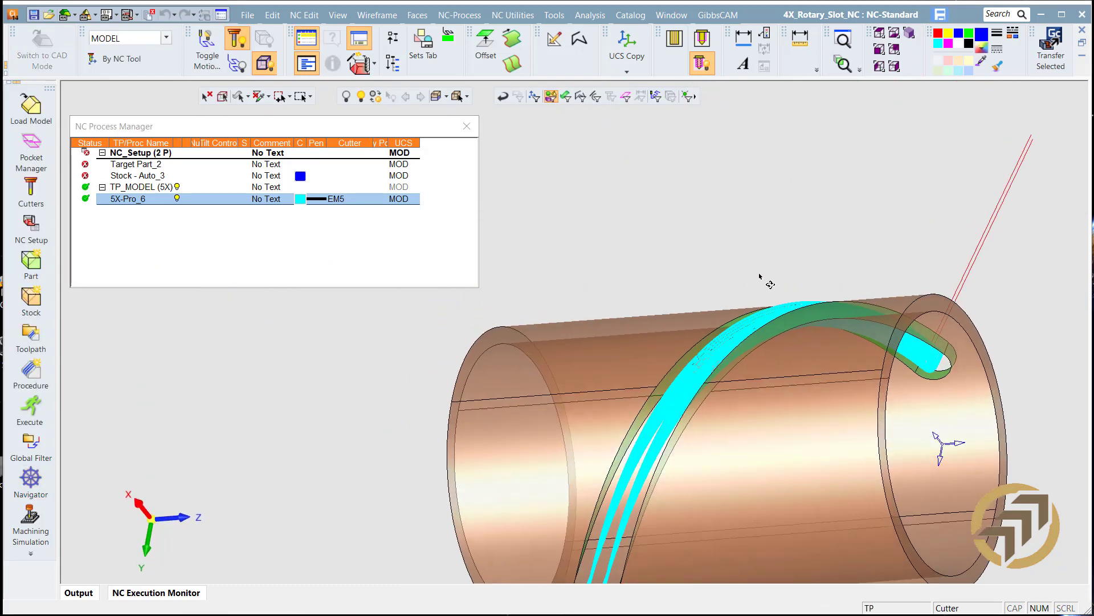
{"action": "middle_click_drag", "start_coordinate": [760, 277], "coordinate": [700, 359]}
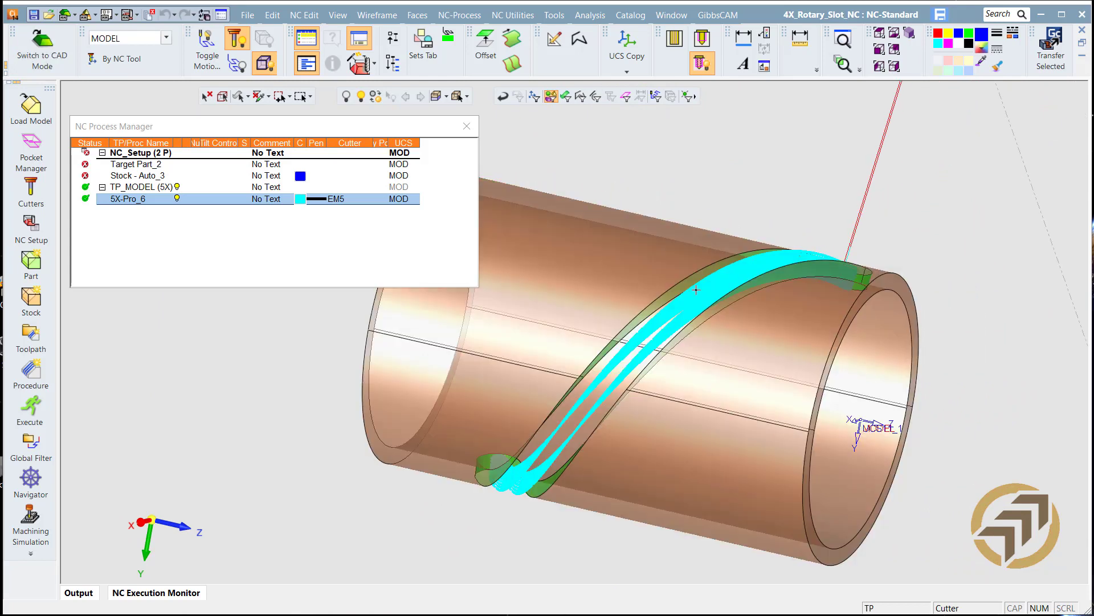
{"action": "right_click_drag", "start_coordinate": [687, 371], "coordinate": [687, 349], "text": "ctrl"}
{"action": "middle_click_drag", "start_coordinate": [700, 335], "coordinate": [699, 326], "text": "ctrl"}
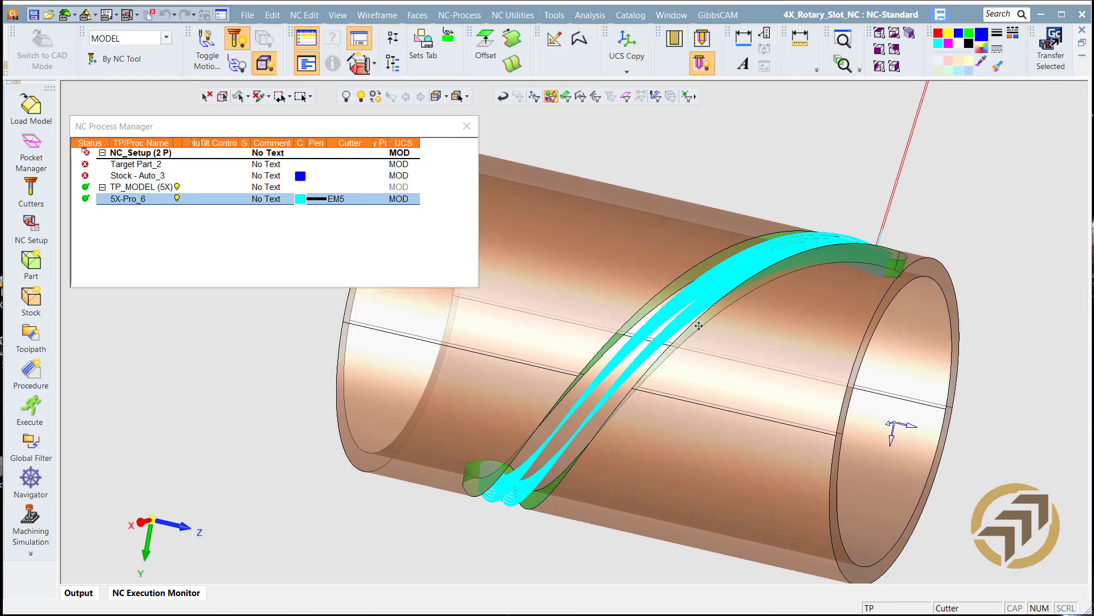
{"action": "scroll", "coordinate": [732, 325], "scroll_direction": "up", "scroll_amount": 1}
{"action": "scroll", "coordinate": [758, 273], "scroll_direction": "up", "scroll_amount": 2}
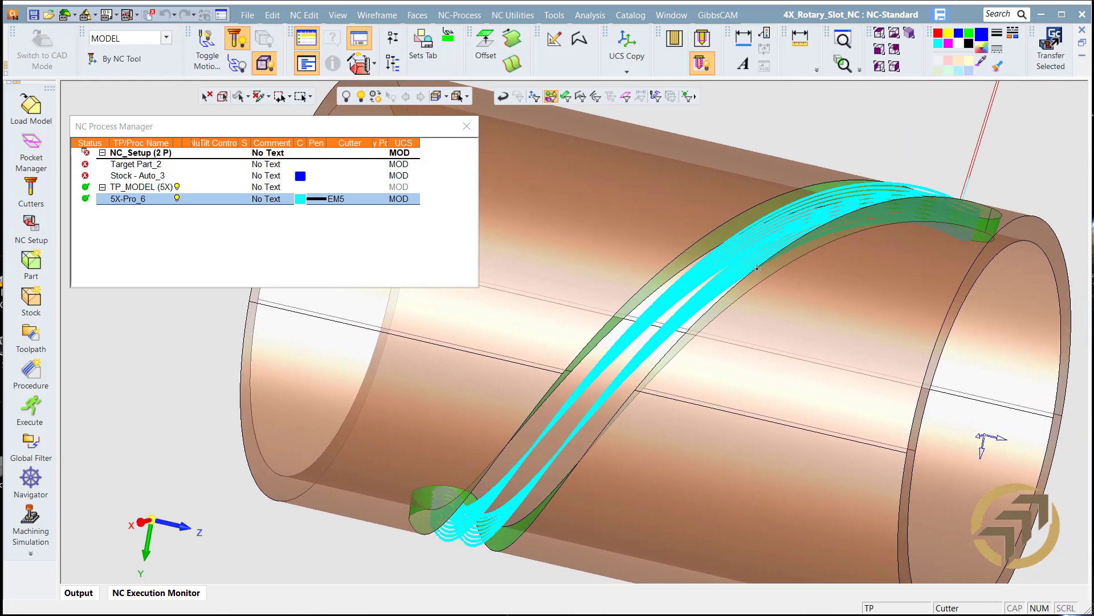